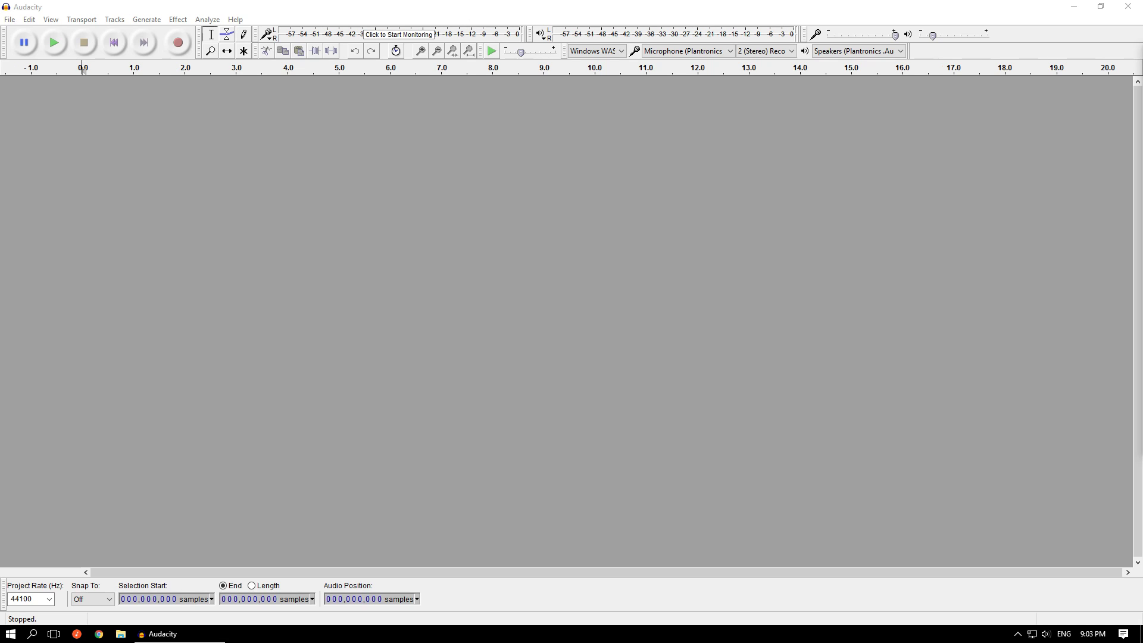
# - Import the audio file D1-05-Memories of Green as the only track and play its opening
pyautogui.moveTo(1140, 232); pyautogui.dragTo(923, 235)
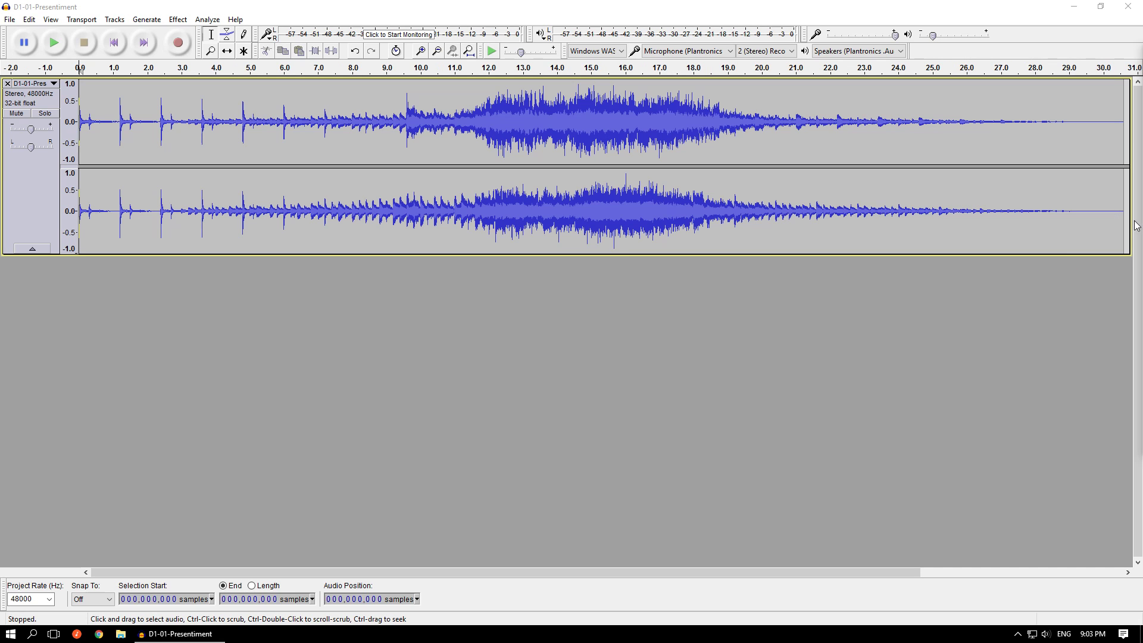
pyautogui.click(8, 84)
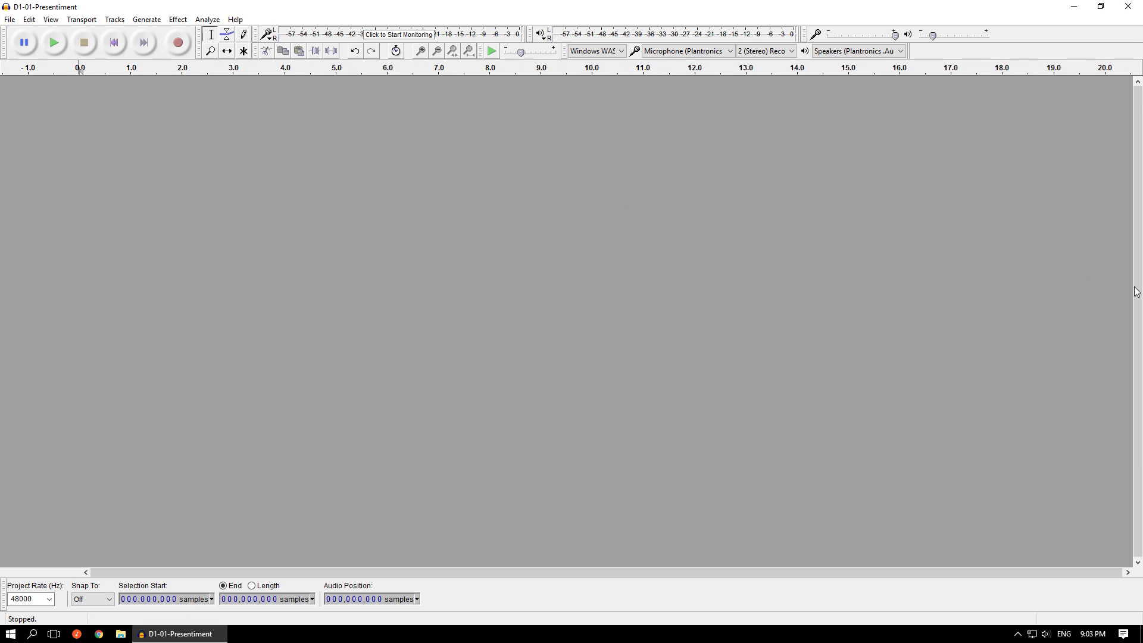
pyautogui.moveTo(1140, 256); pyautogui.dragTo(887, 251)
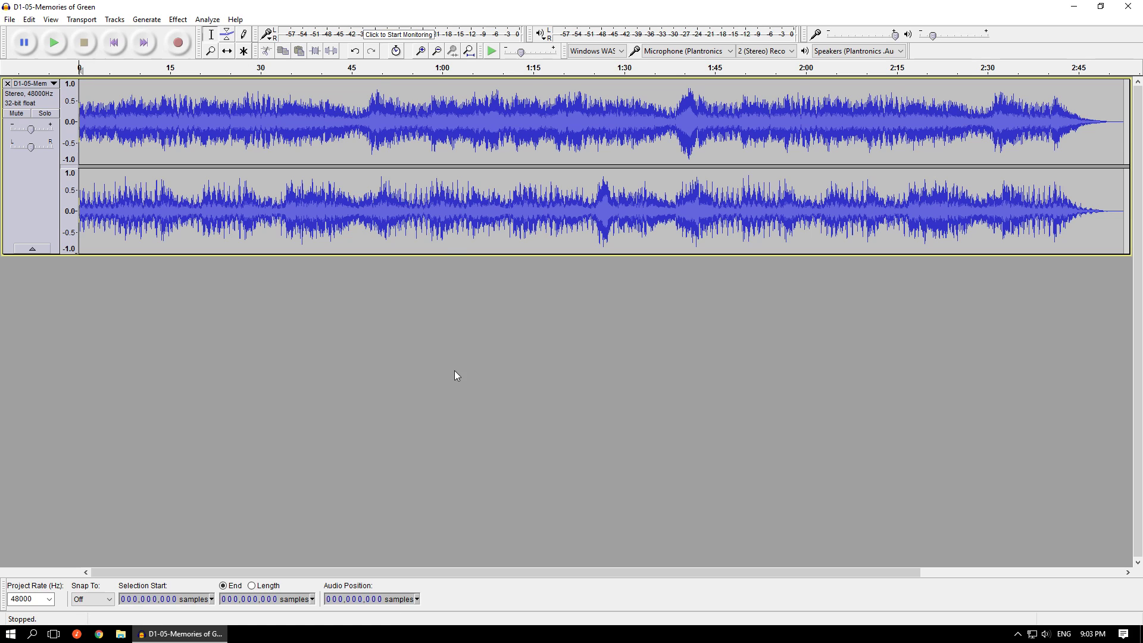
pyautogui.press('space')
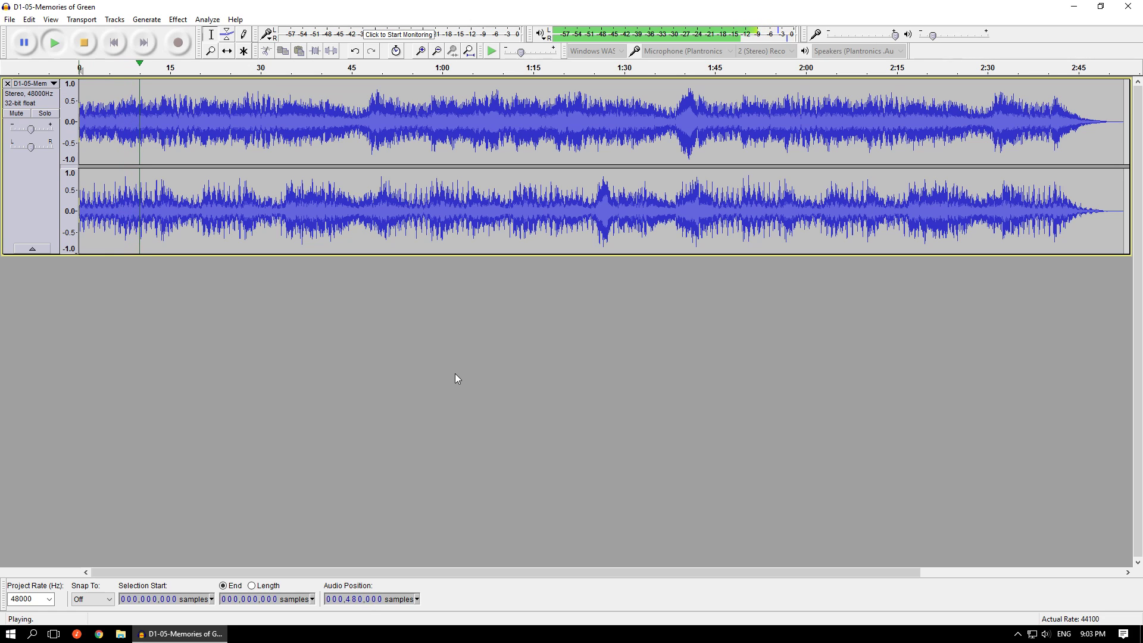
pyautogui.press('space')
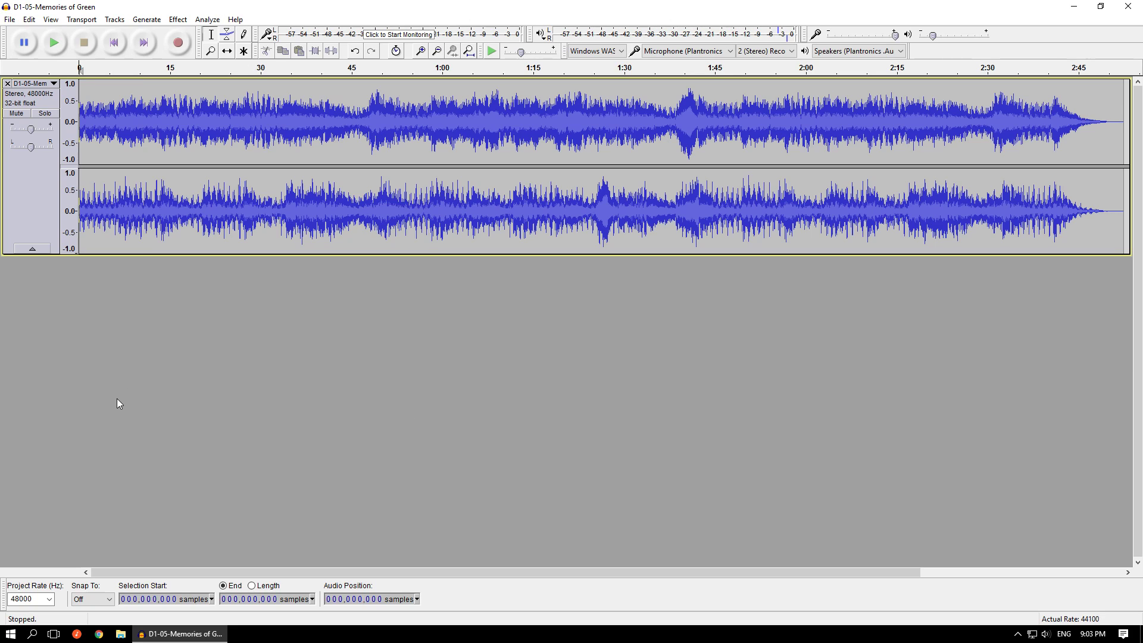
# - Set the project rate to 44100 Hz and keep the selection time format in samples
pyautogui.click(50, 599)
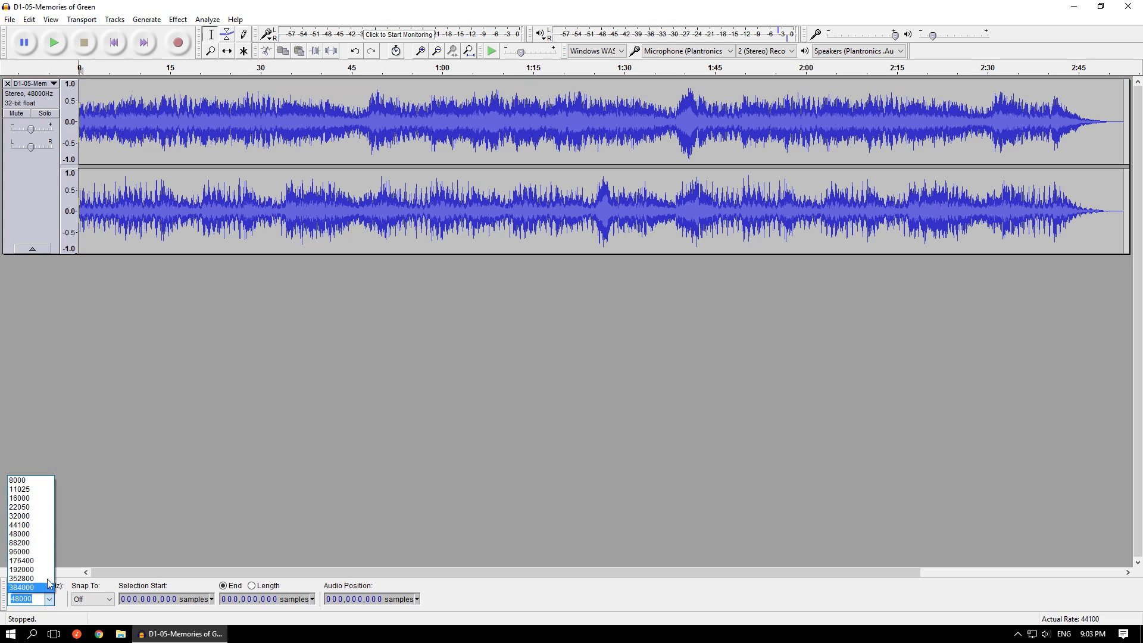
pyautogui.click(48, 526)
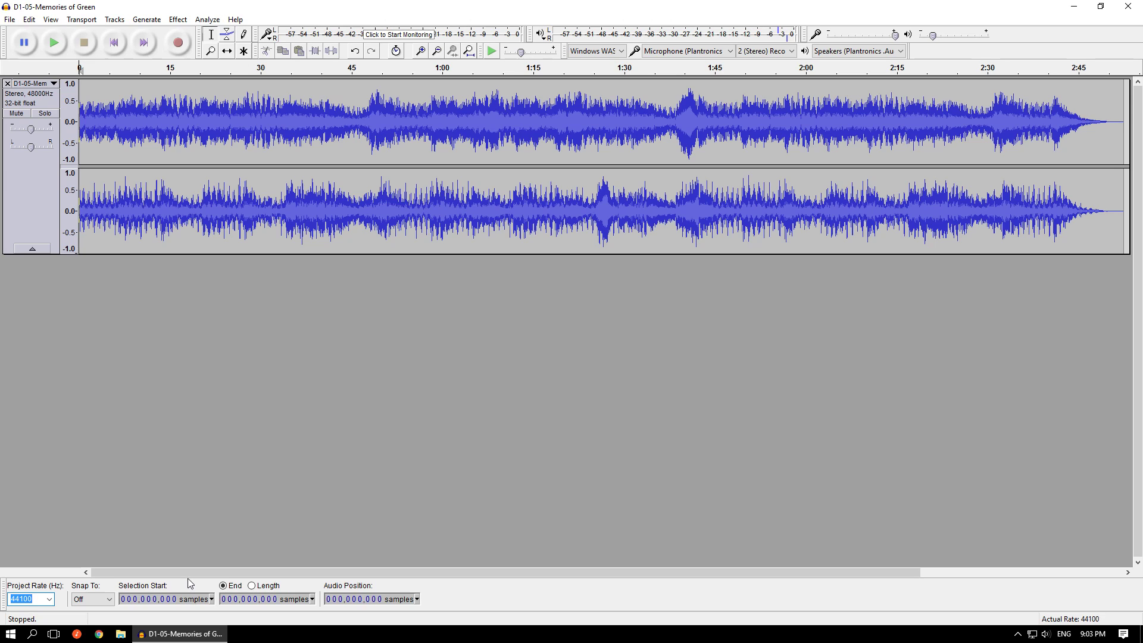
pyautogui.click(213, 599)
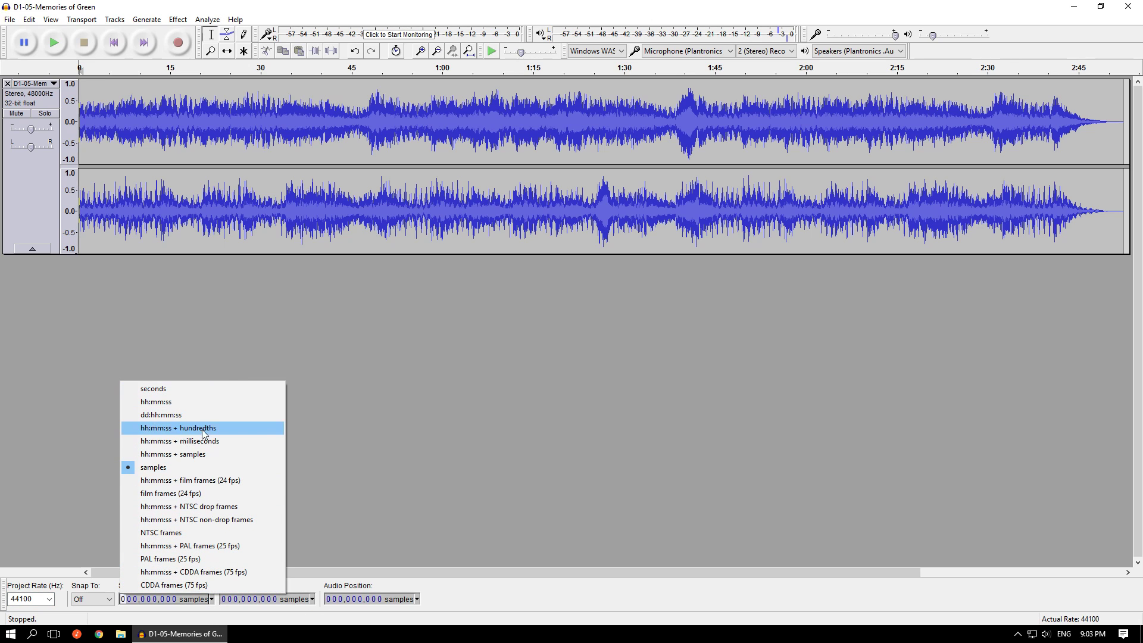
pyautogui.click(211, 469)
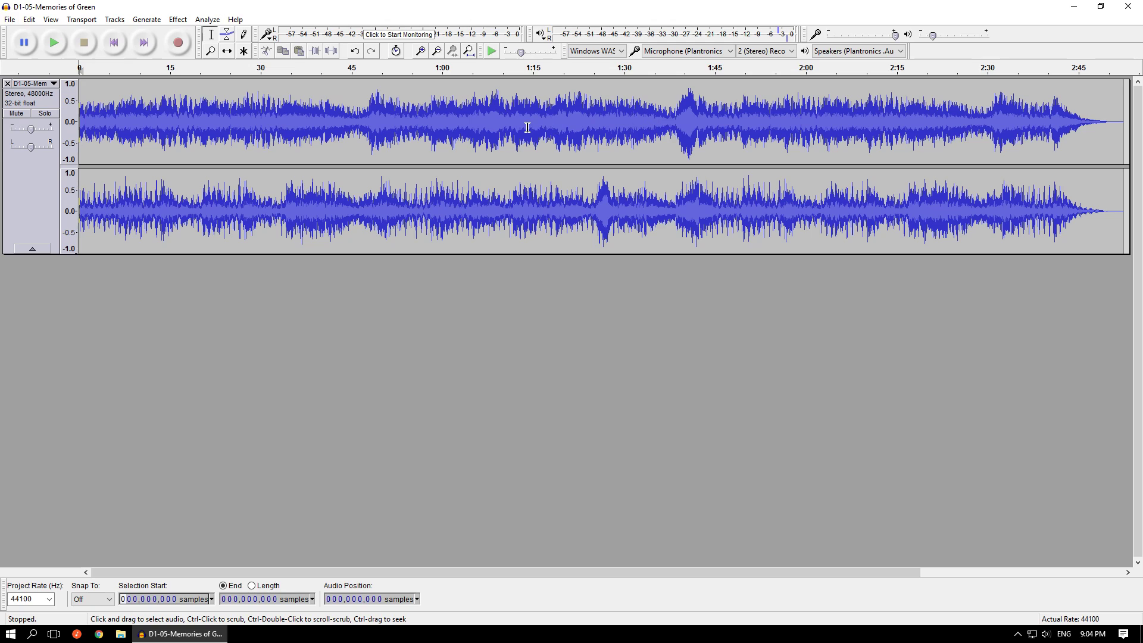
# - Play the track from about 1:36 and again from about 1:44 to listen for the repeated section
pyautogui.click(661, 123)
pyautogui.press('space')
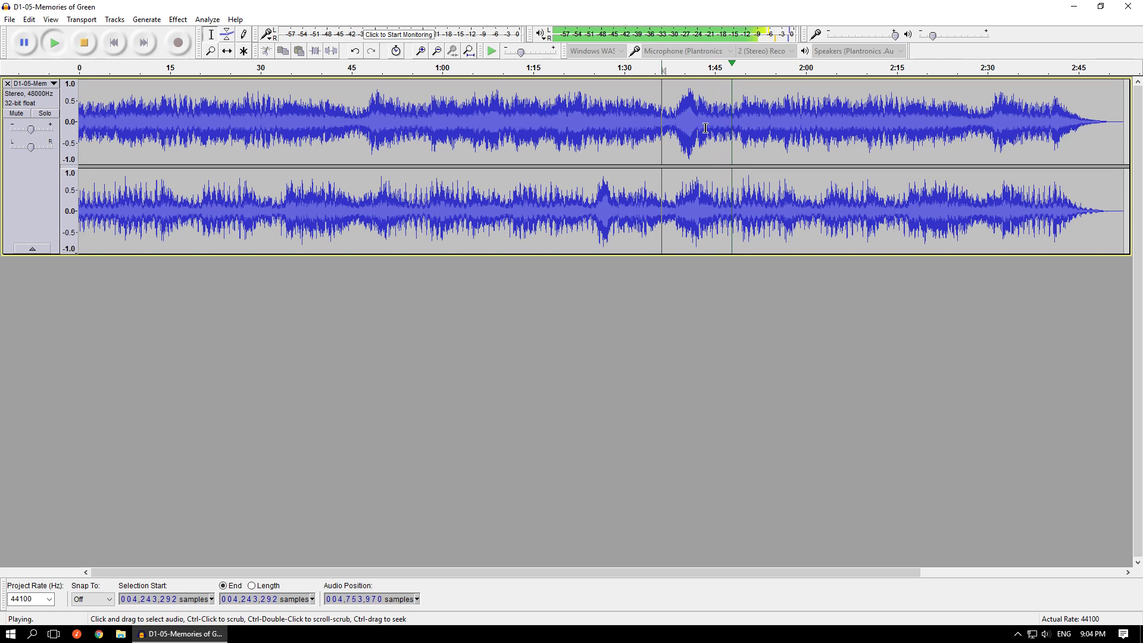
pyautogui.press('space')
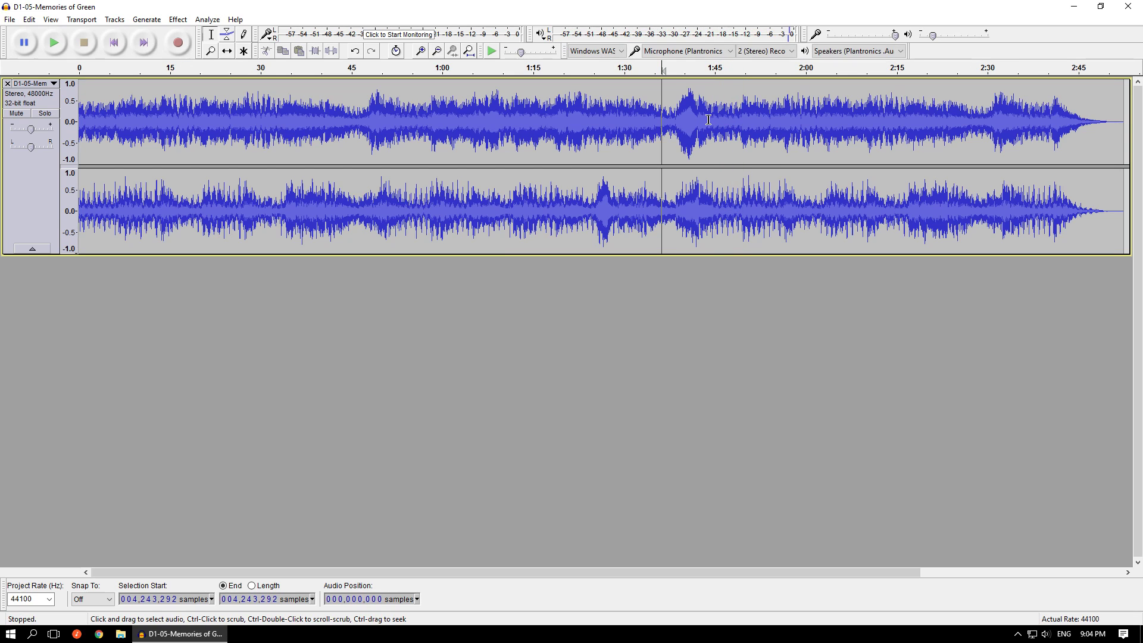
pyautogui.click(708, 123)
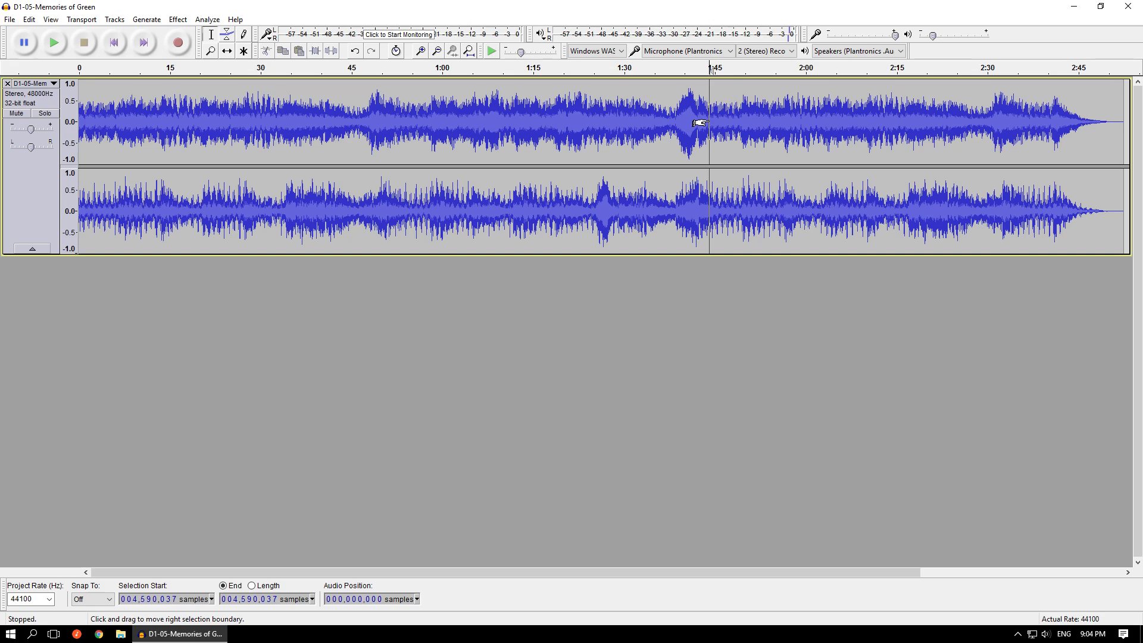
pyautogui.press('space')
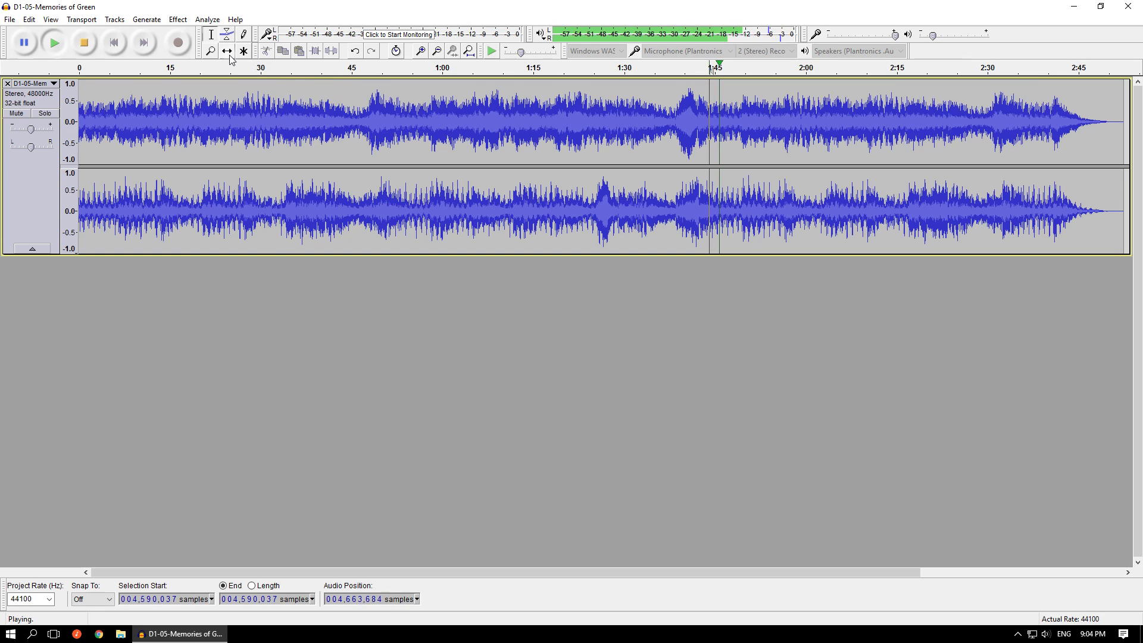
pyautogui.press('space')
# - Return to the start of the track and play the opening again for comparison
pyautogui.click(116, 46)
pyautogui.press('space')
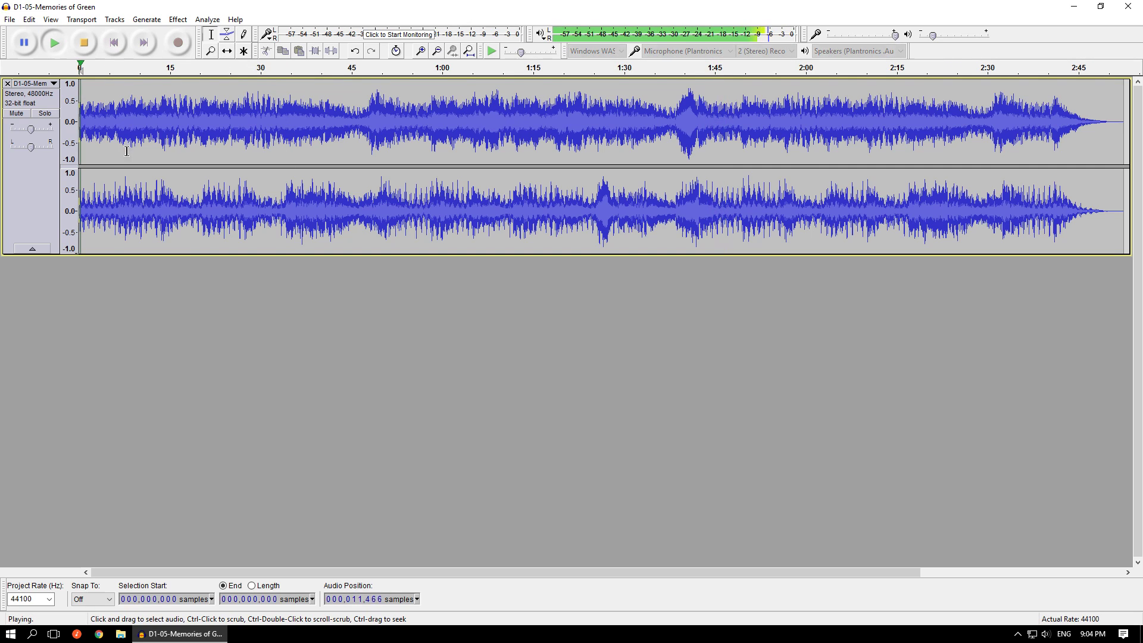
pyautogui.press('space')
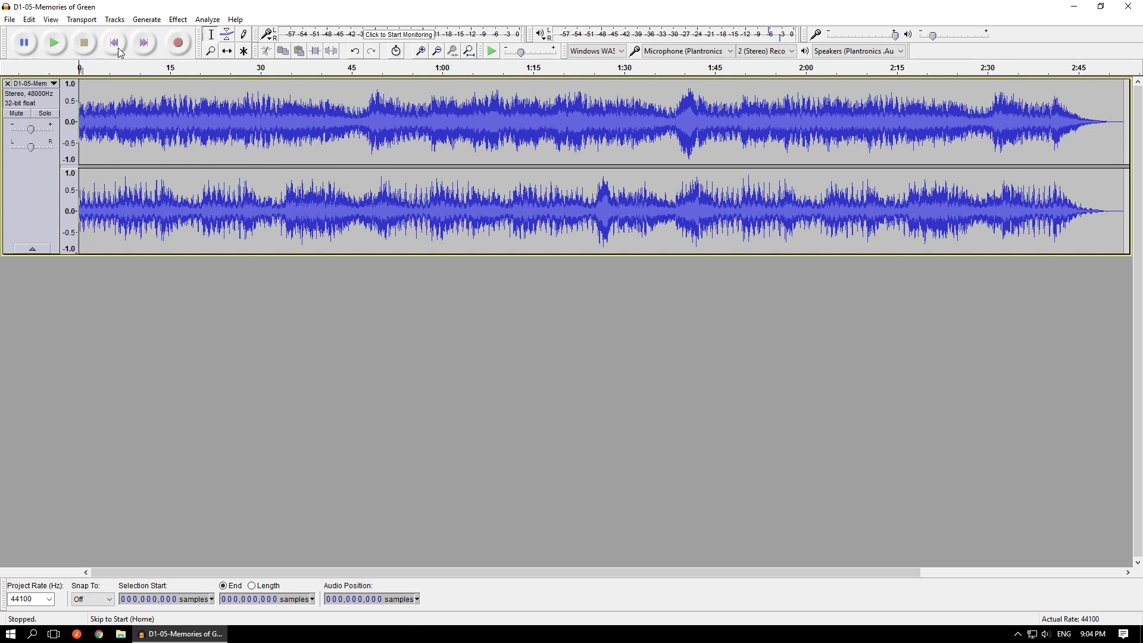
pyautogui.press('space')
# - Play the passage from about 1:43 to about 1:49 to listen for where the opening repeats
pyautogui.press('space')
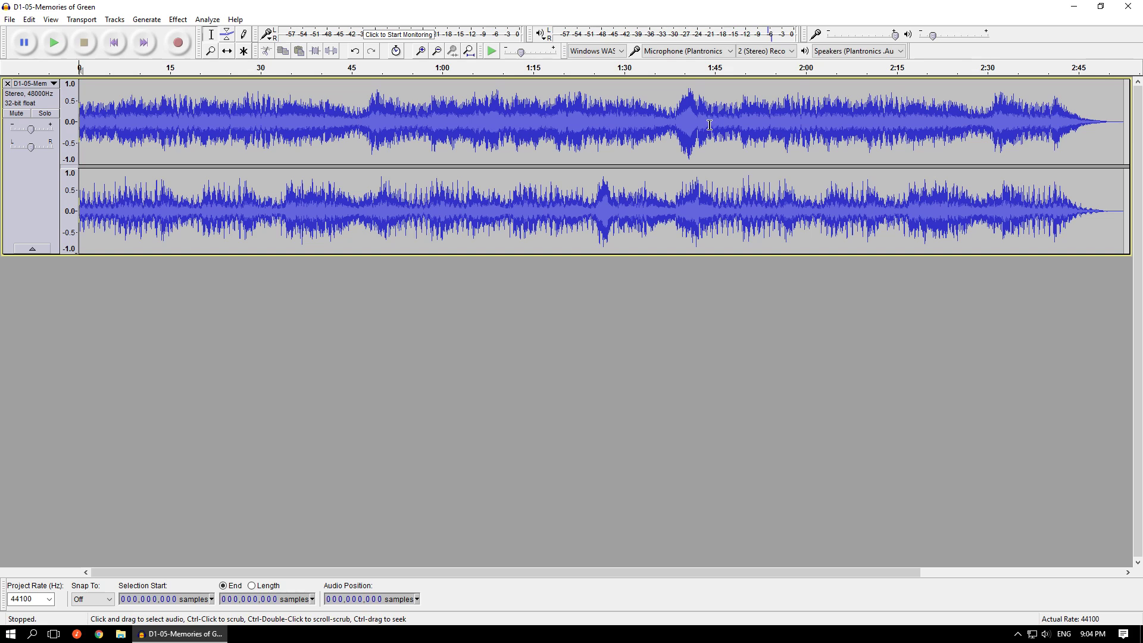
pyautogui.click(705, 123)
pyautogui.press('space')
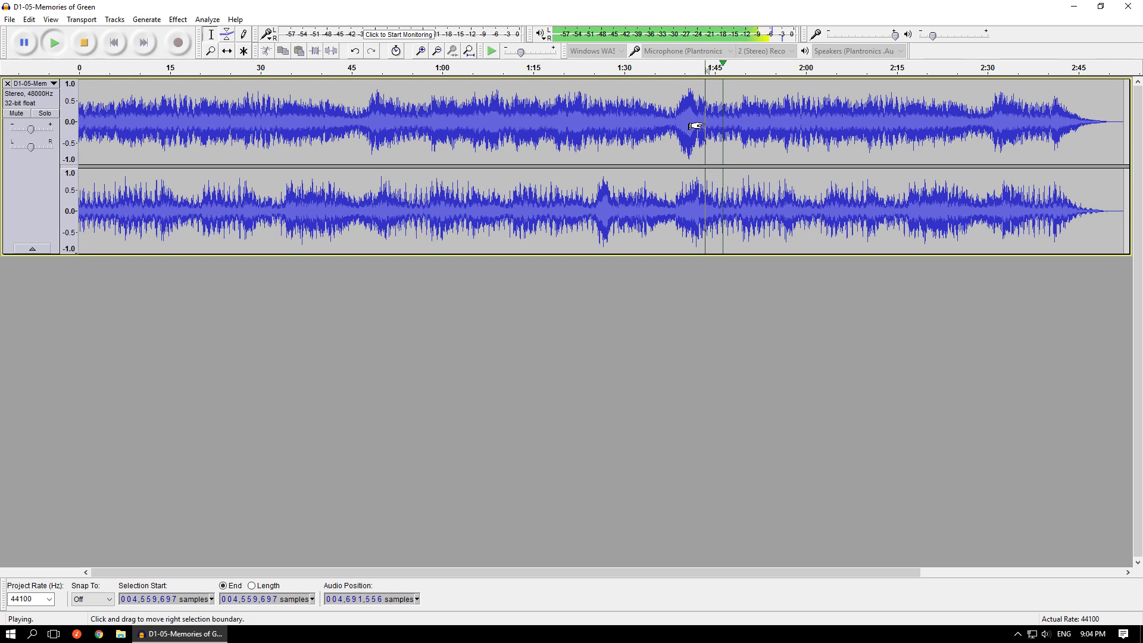
pyautogui.press('space')
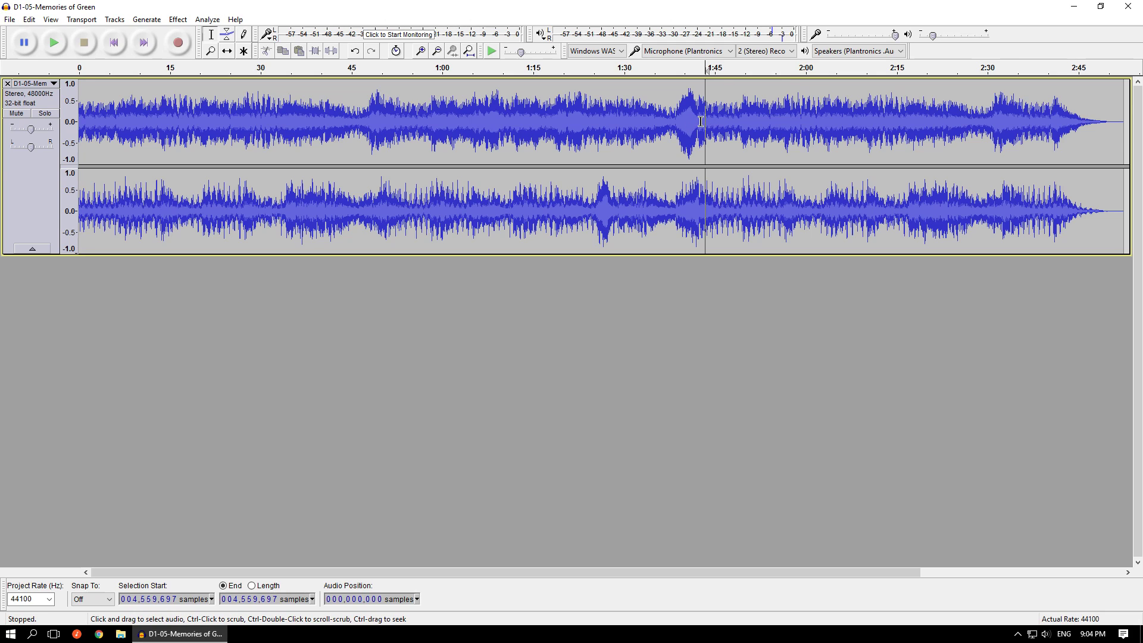
pyautogui.press('space')
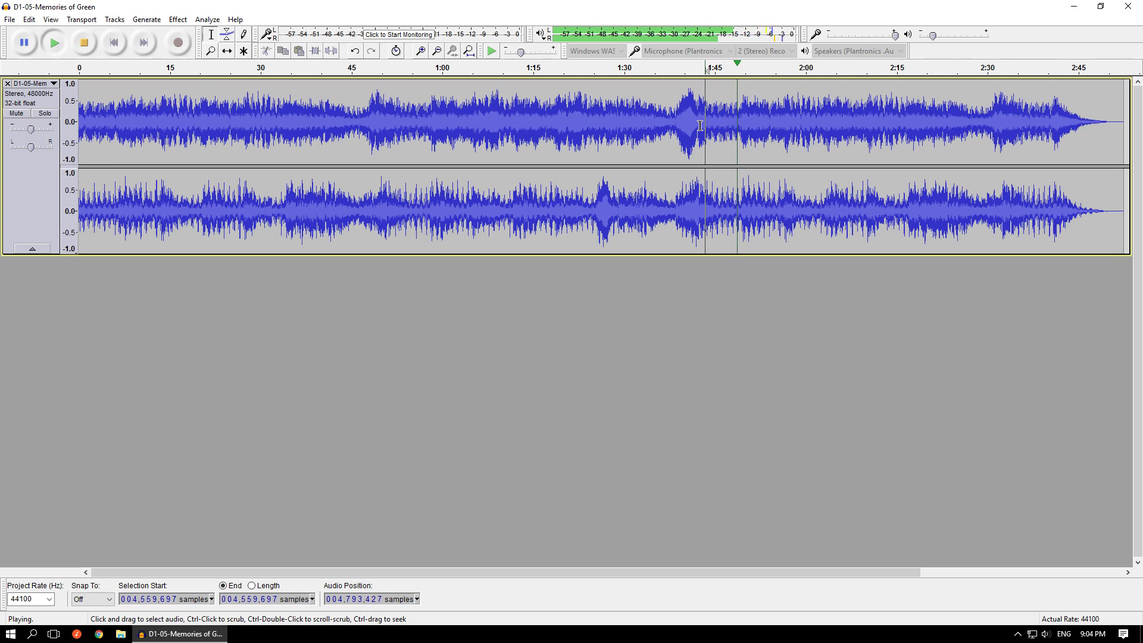
pyautogui.press('space')
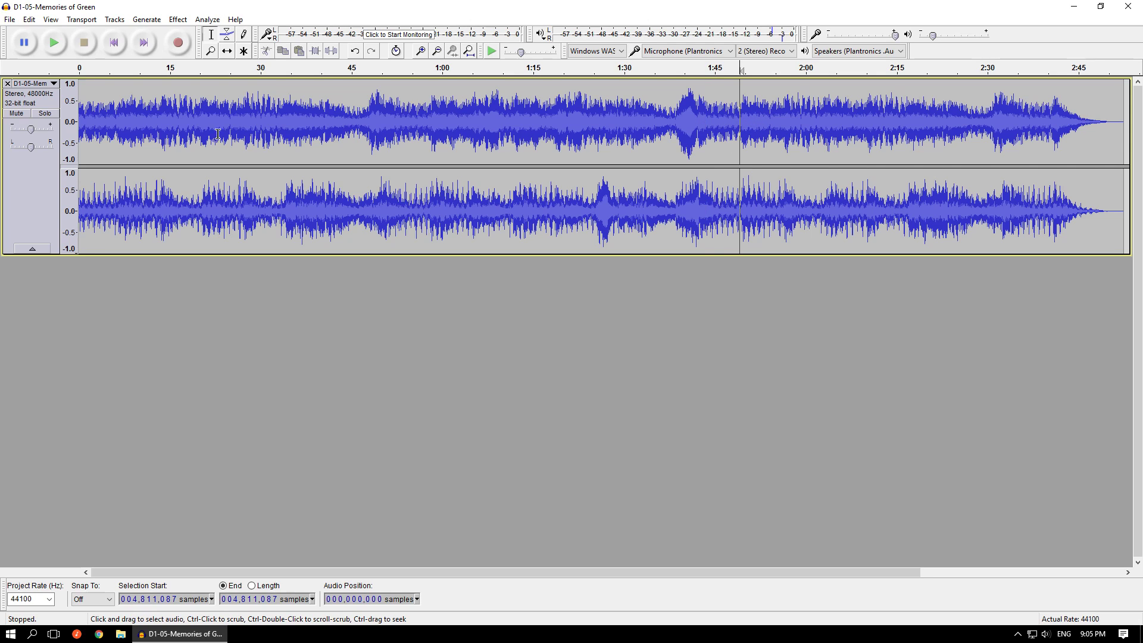
# - Place the cursor at about 1:49 and play from there to check the start of the repeat
pyautogui.click(94, 121)
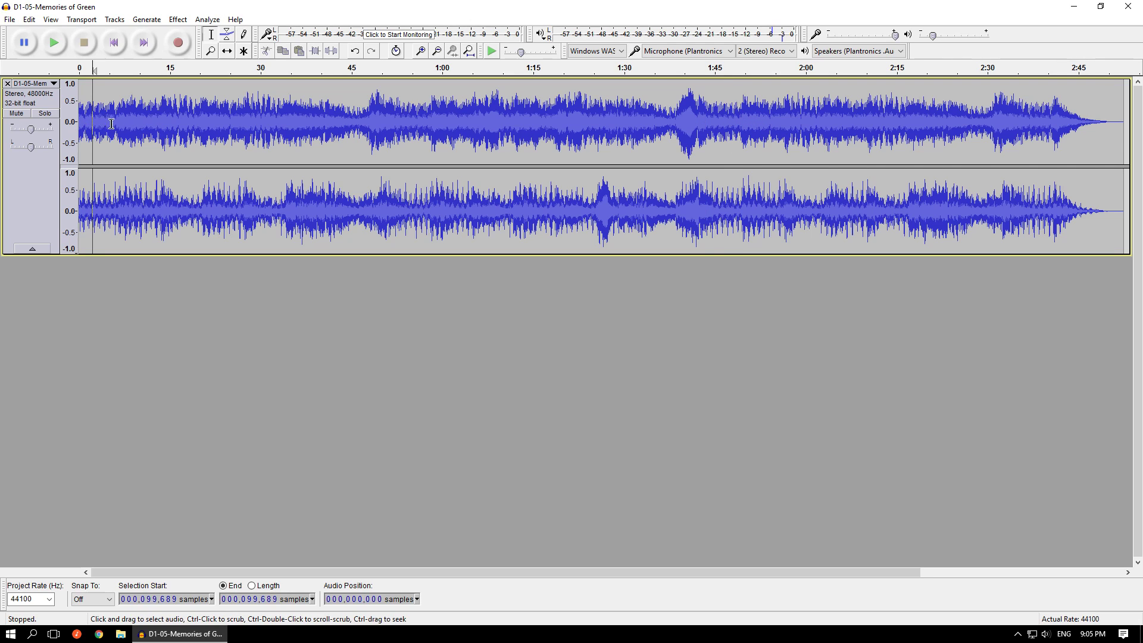
pyautogui.click(738, 119)
pyautogui.press('space')
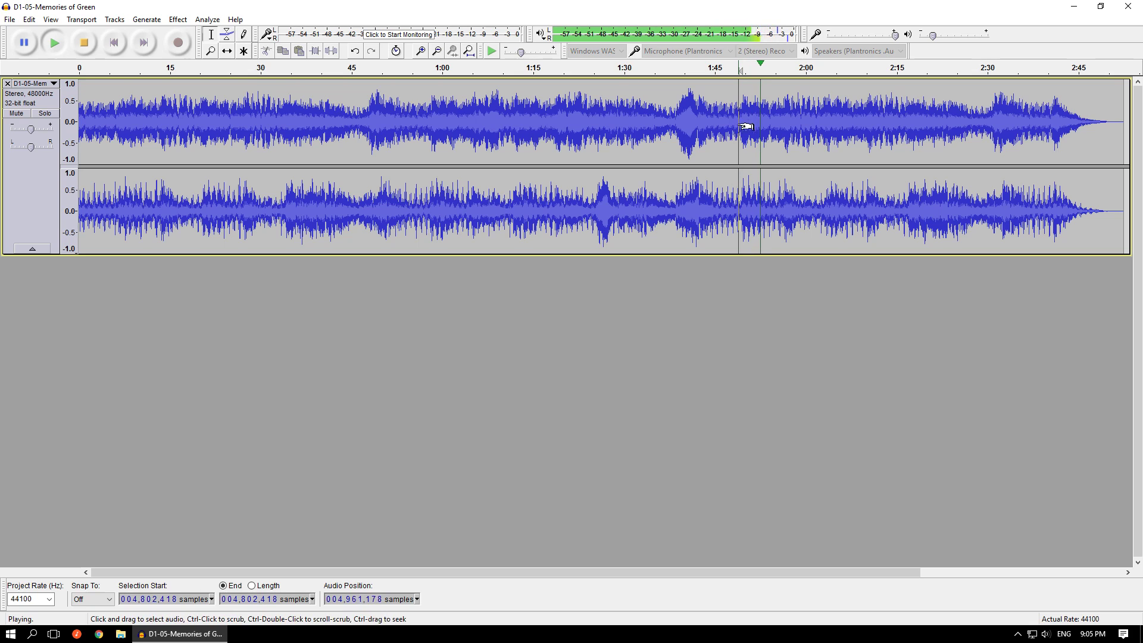
pyautogui.press('space')
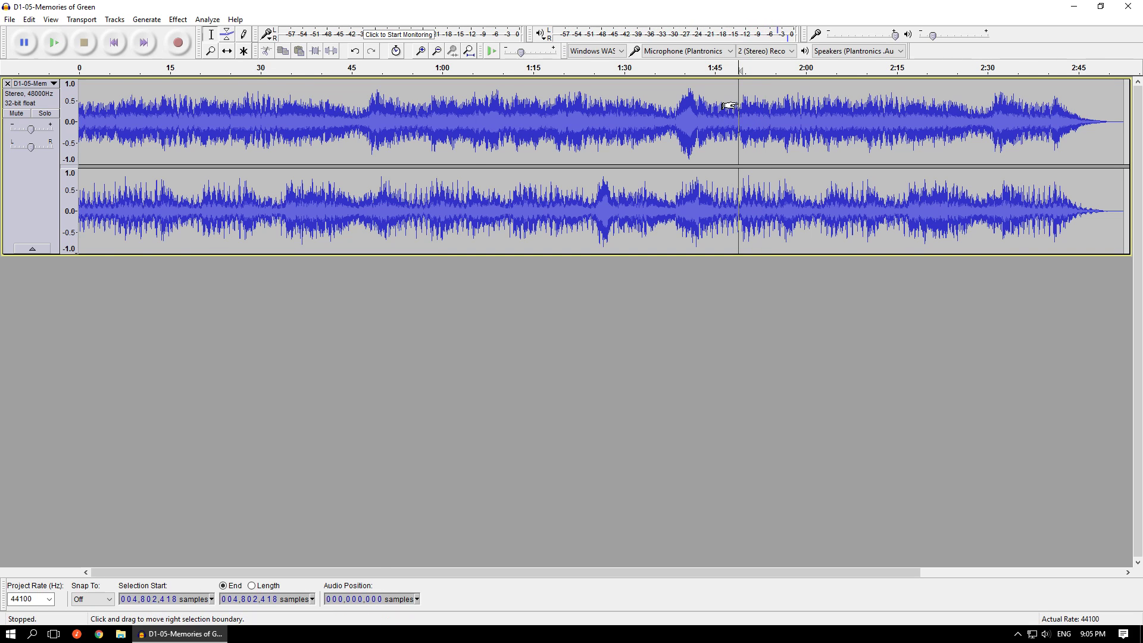
# - Move the cursor to just before the note starting at about 1:49.3, at sample 4,819,213
pyautogui.hotkey('ctrl', '1')
pyautogui.hotkey('ctrl', '1')
pyautogui.hotkey('ctrl', '1')
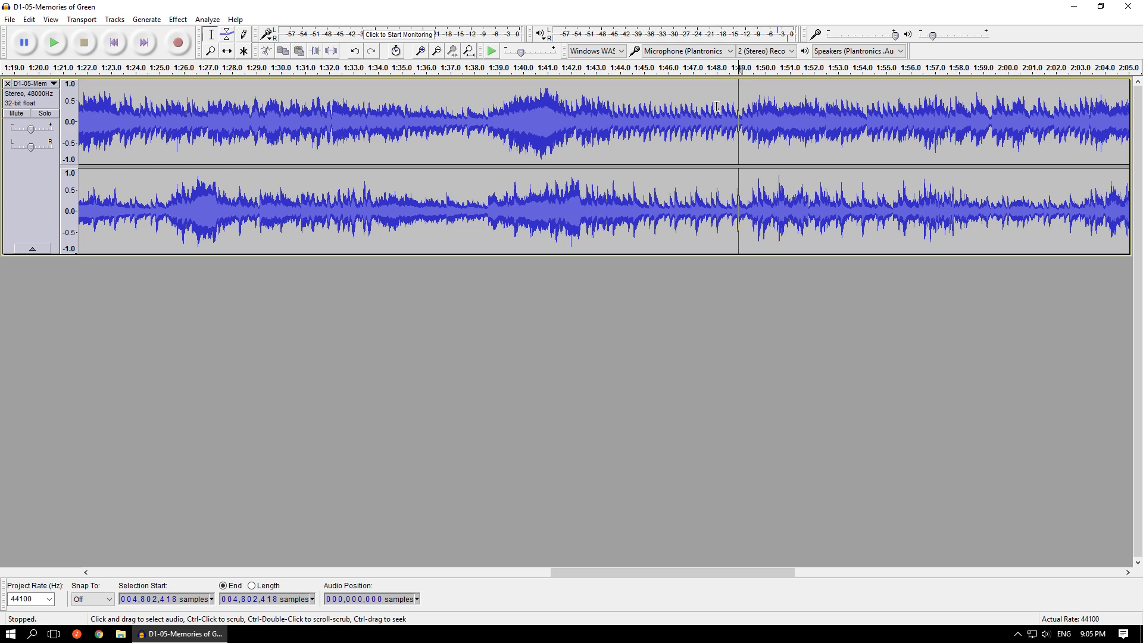
pyautogui.hotkey('ctrl', '1')
pyautogui.hotkey('ctrl', '1')
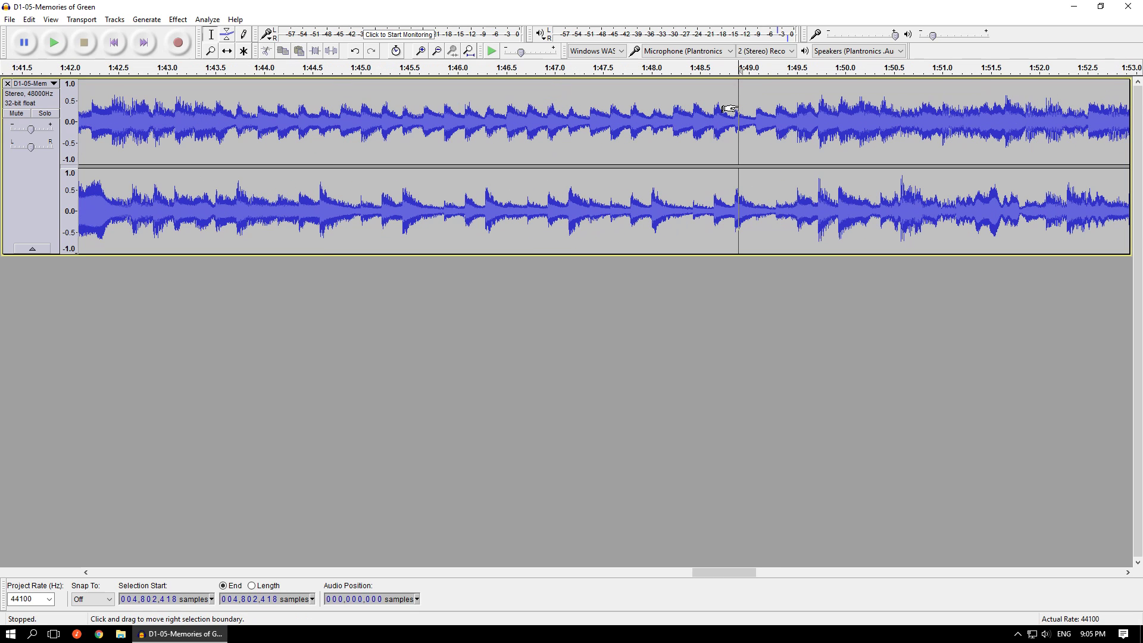
pyautogui.click(755, 120)
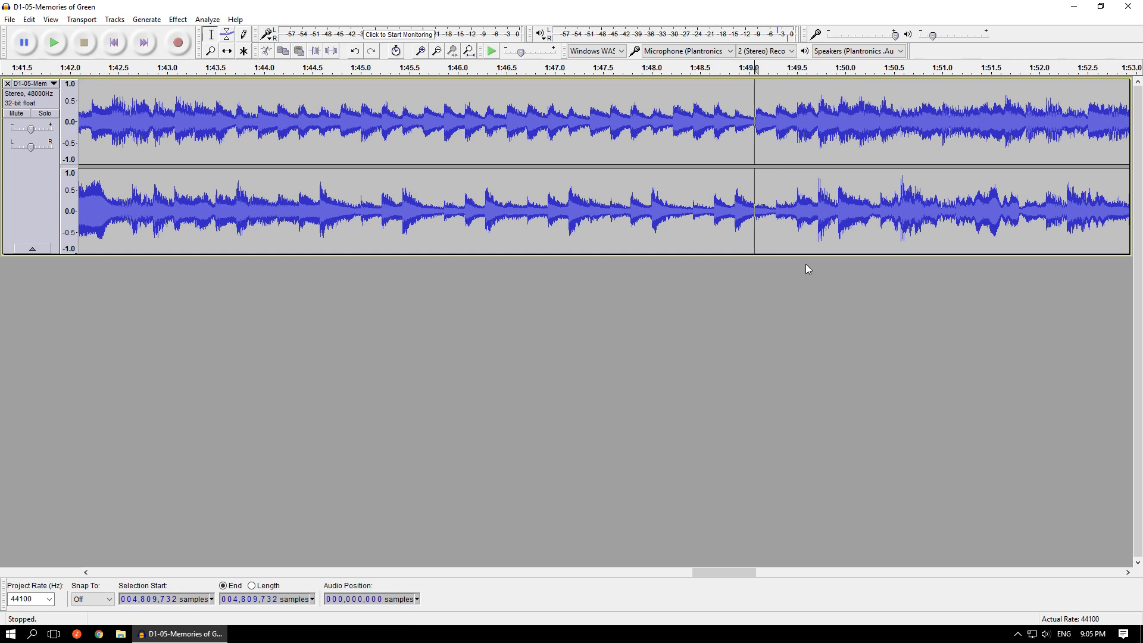
pyautogui.press('space')
pyautogui.press('space')
pyautogui.click(774, 118)
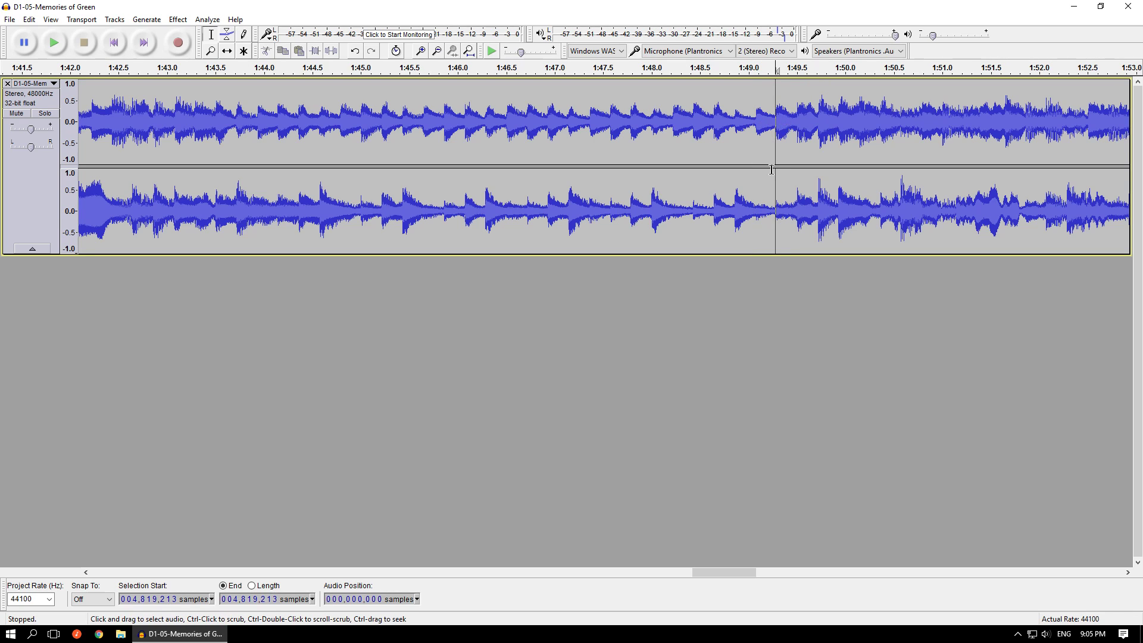
# - Examine the waveform around 1:49.3 in detail, comparing the notes before and after the transition
pyautogui.keyDown('ctrl'); pyautogui.scroll(1, 776, 116); pyautogui.keyUp('ctrl')
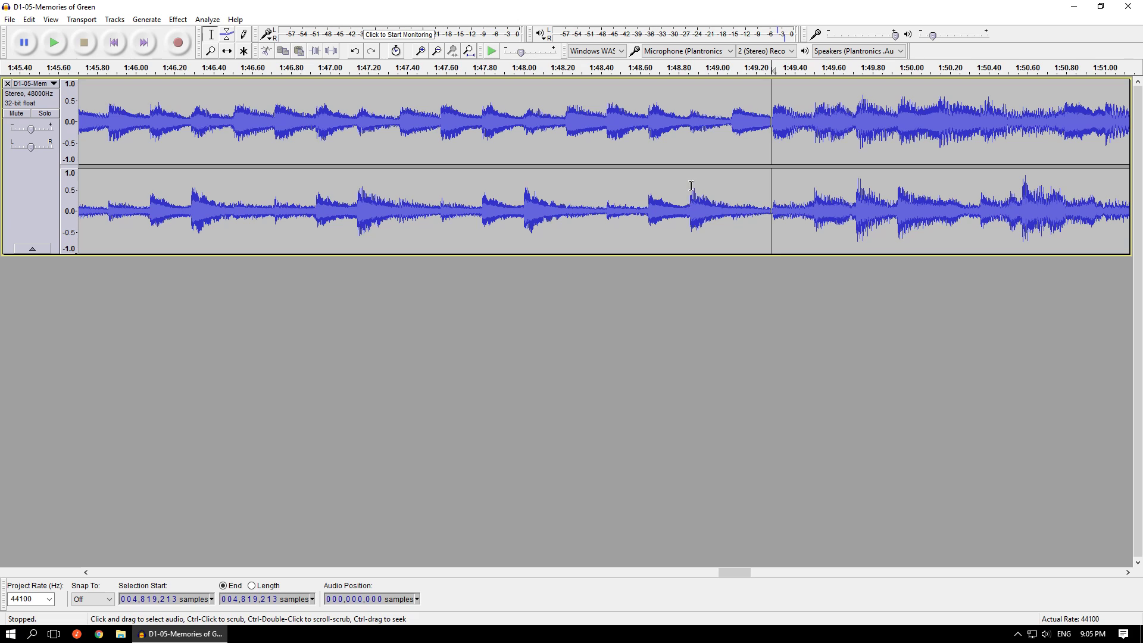
pyautogui.keyDown('ctrl'); pyautogui.scroll(1, 772, 110); pyautogui.keyUp('ctrl')
pyautogui.keyDown('ctrl'); pyautogui.scroll(4, 772, 111); pyautogui.keyUp('ctrl')
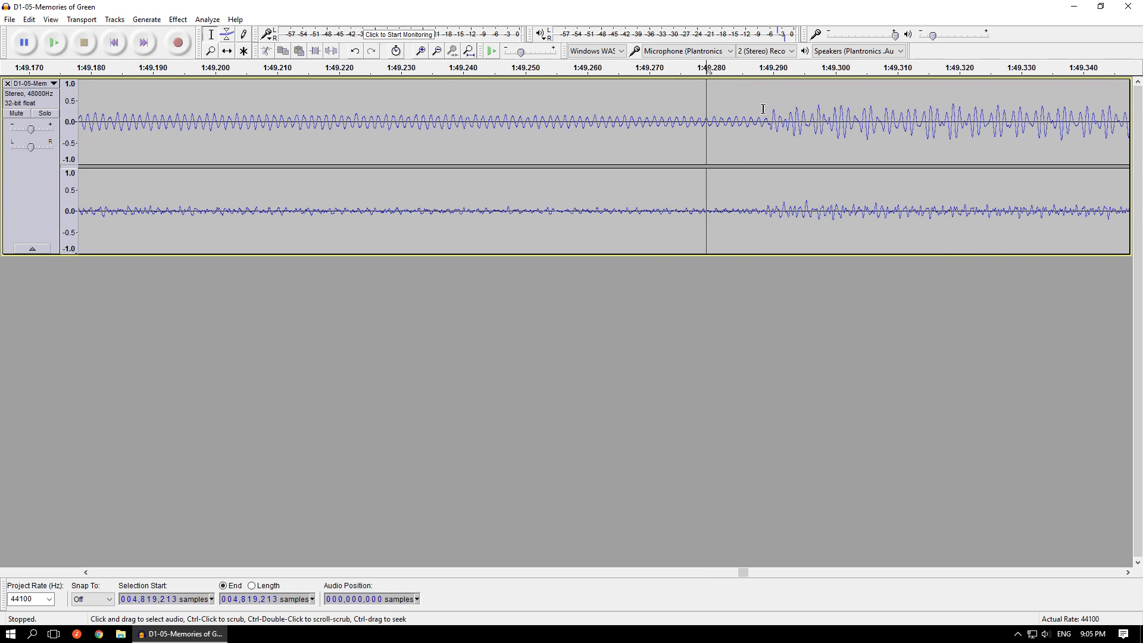
pyautogui.keyDown('ctrl'); pyautogui.scroll(1, 763, 109); pyautogui.keyUp('ctrl')
pyautogui.hscroll(1, 774, 148)
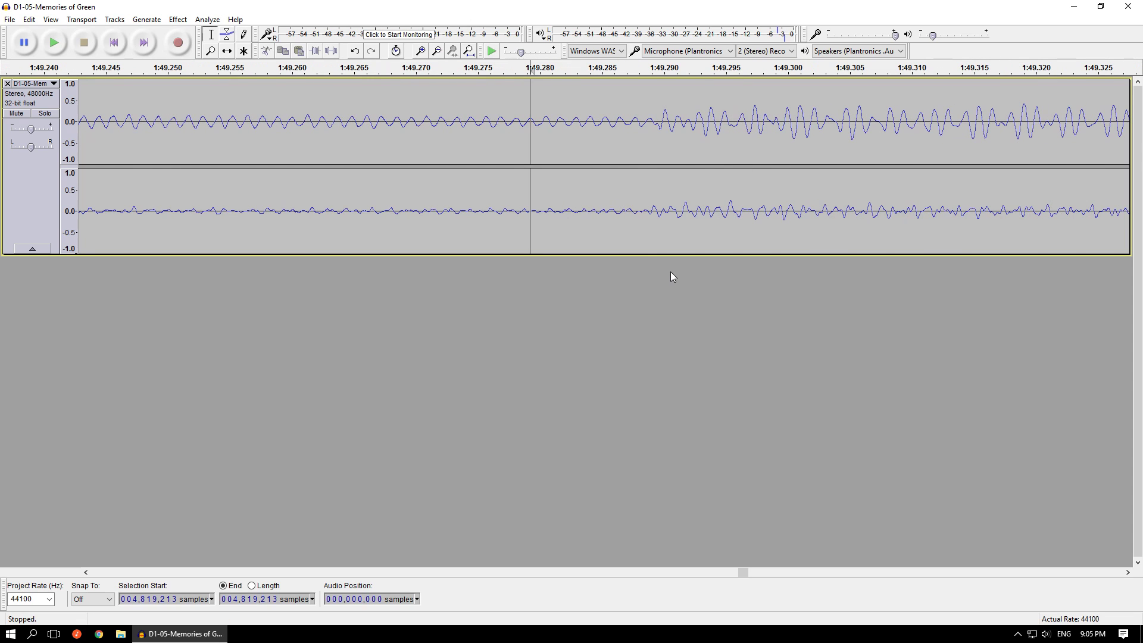
pyautogui.keyDown('ctrl'); pyautogui.scroll(-4, 662, 275); pyautogui.keyUp('ctrl')
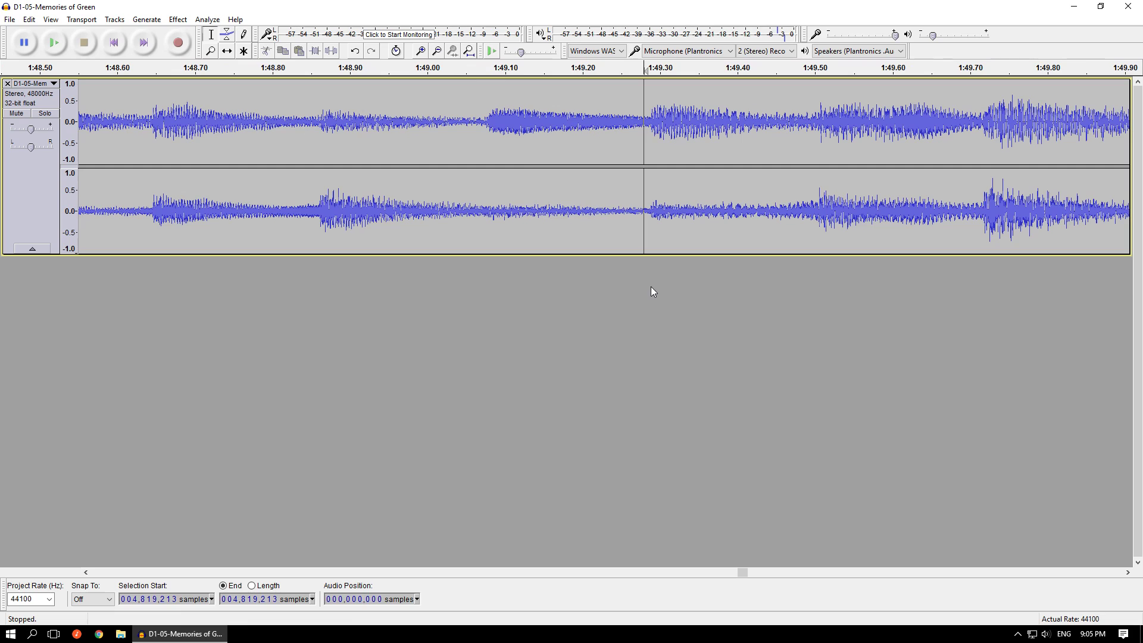
pyautogui.moveTo(484, 119); pyautogui.dragTo(647, 131)
pyautogui.moveTo(651, 179); pyautogui.dragTo(820, 185)
pyautogui.click(627, 134)
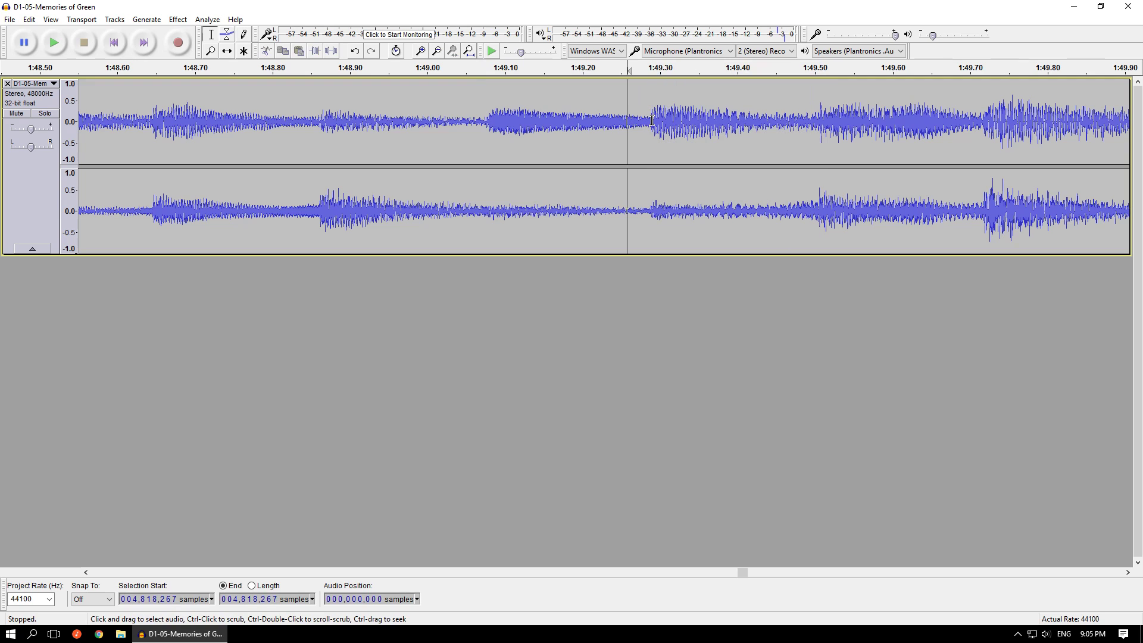
# - Place the cursor exactly at the note's onset just before 1:49.290, at sample 4,819,633
pyautogui.click(650, 119)
pyautogui.scroll(3, 650, 119)
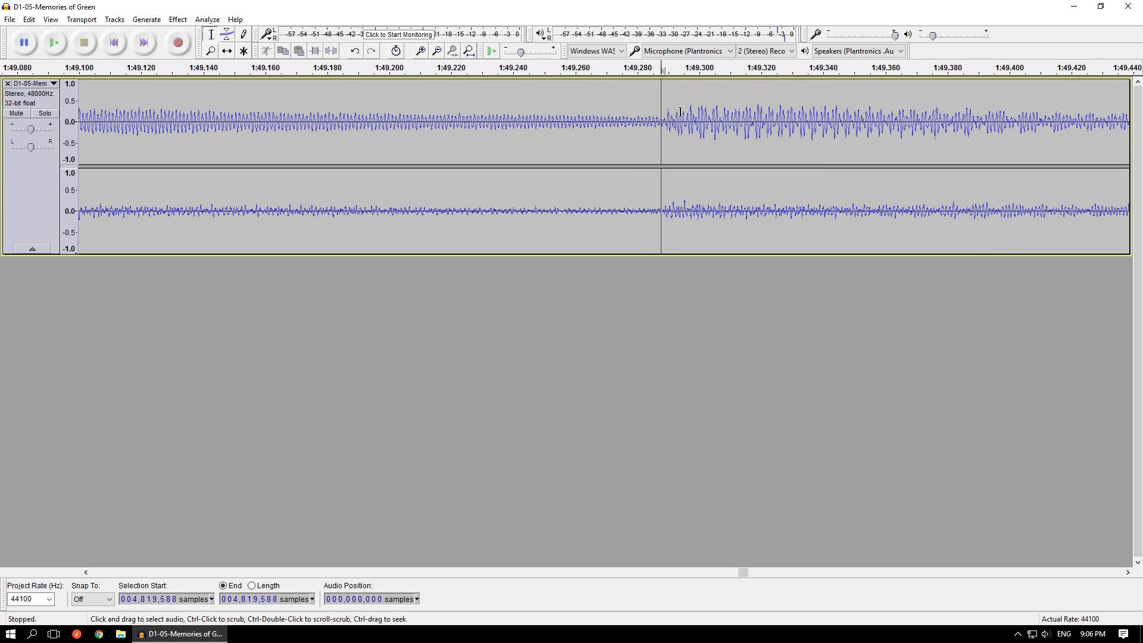
pyautogui.scroll(1, 658, 113)
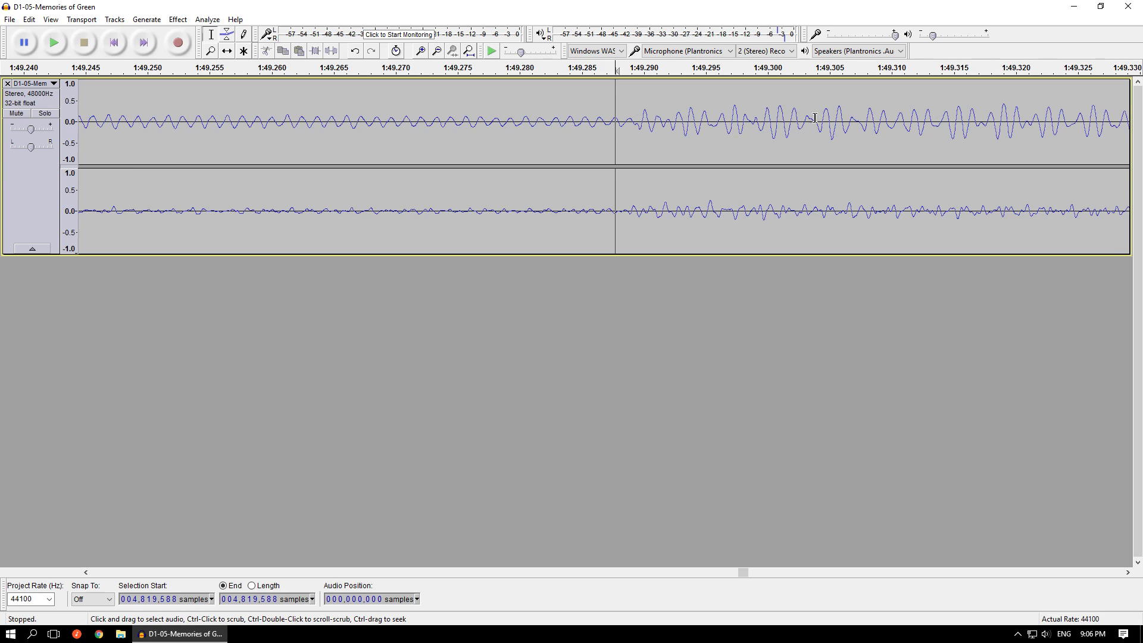
pyautogui.click(627, 122)
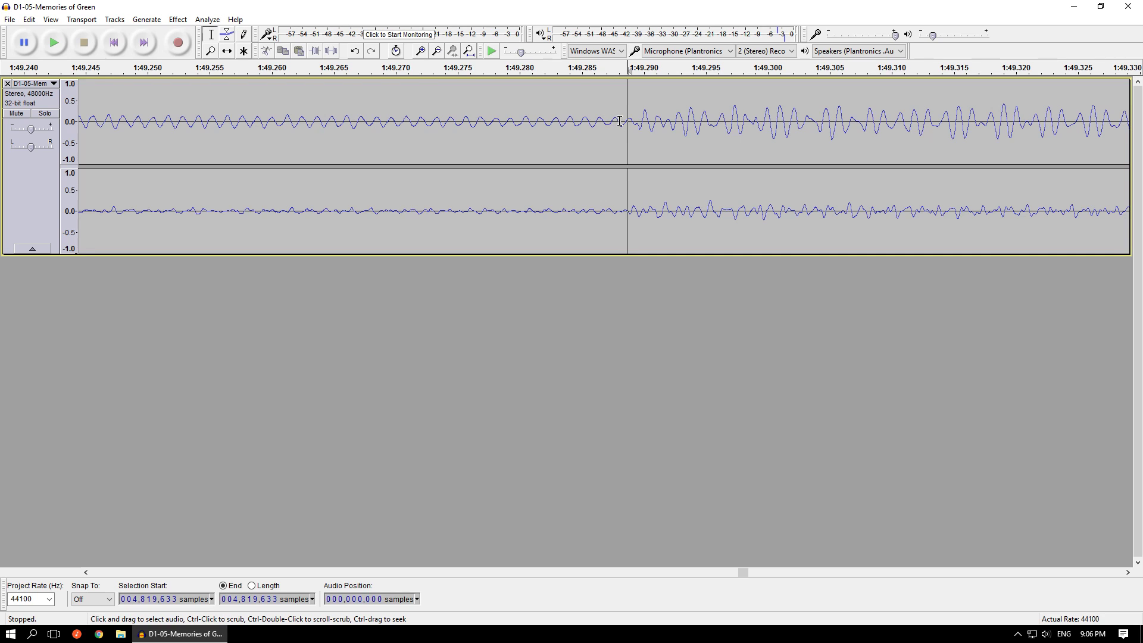
# - Move the cursor to the zero crossing just before the note onset at about 1:49.288, at sample 4,819,600
pyautogui.click(618, 122)
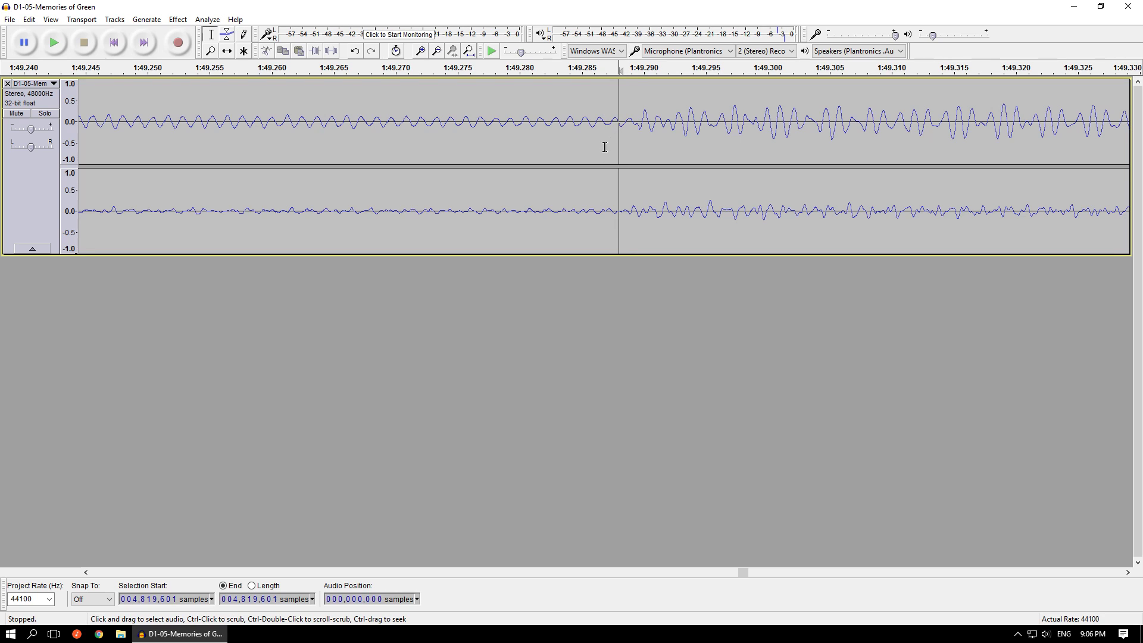
pyautogui.keyDown('ctrl'); pyautogui.scroll(2, 605, 109); pyautogui.keyUp('ctrl')
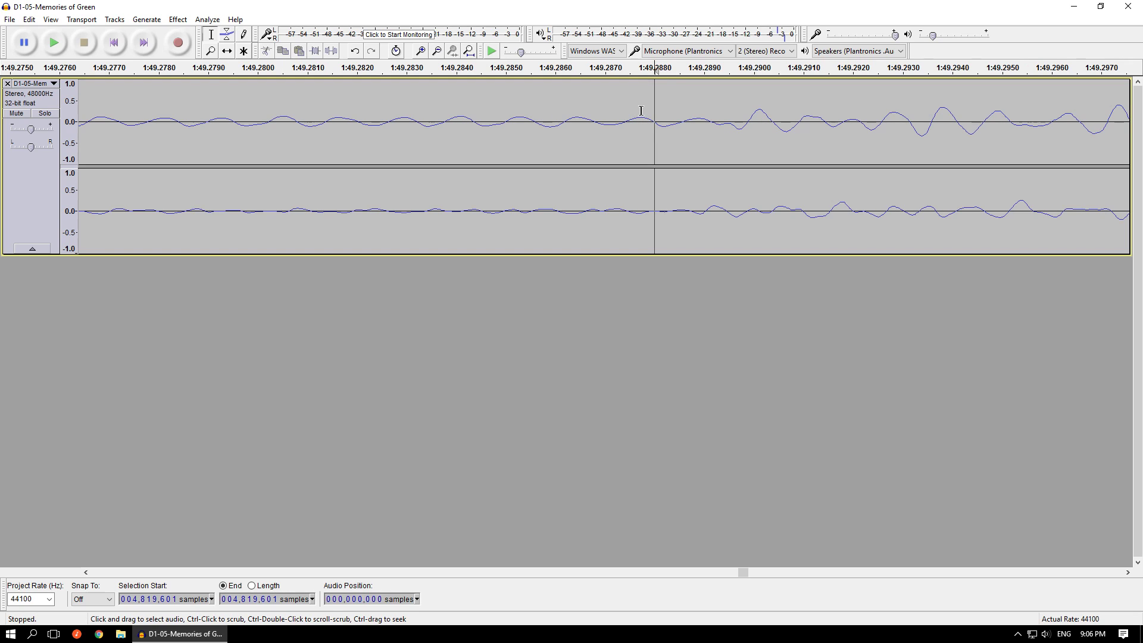
pyautogui.scroll(5, 648, 107)
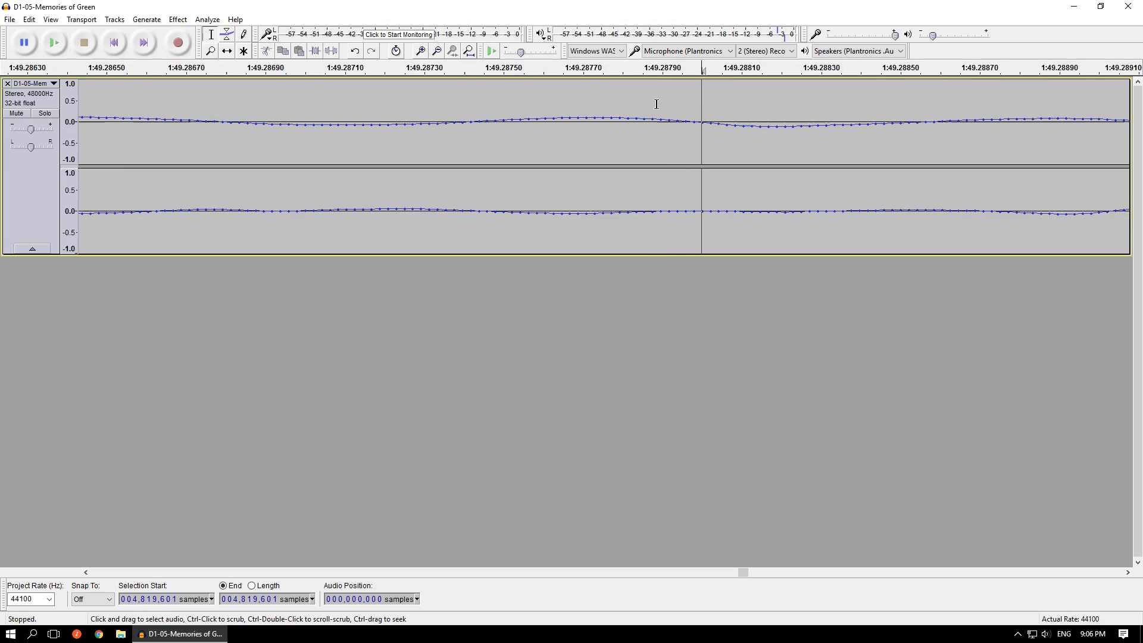
pyautogui.click(691, 120)
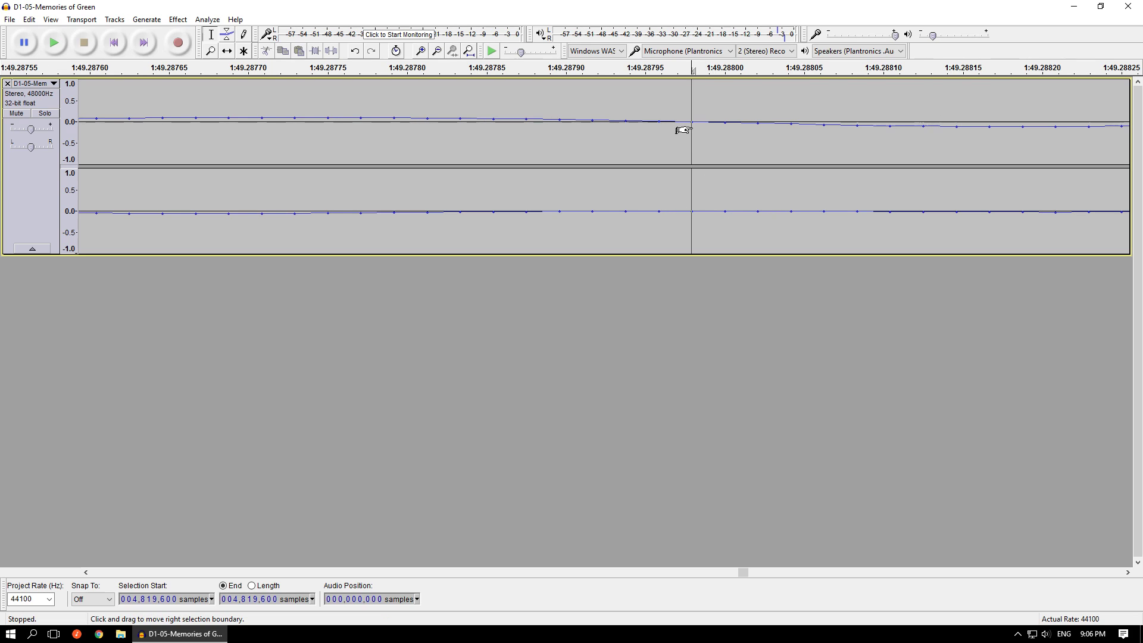
# - Select one waveform cycle just before the note onset, from sample 4,819,533 to 4,819,589, to compare its peaks
pyautogui.scroll(-3, 683, 130)
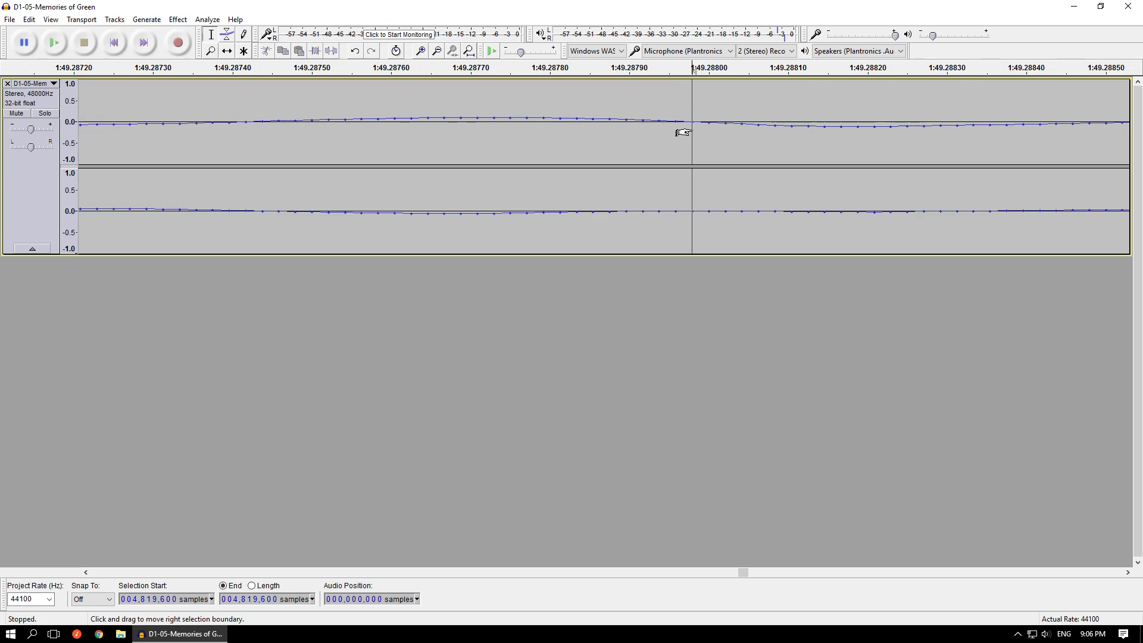
pyautogui.scroll(-2, 700, 129)
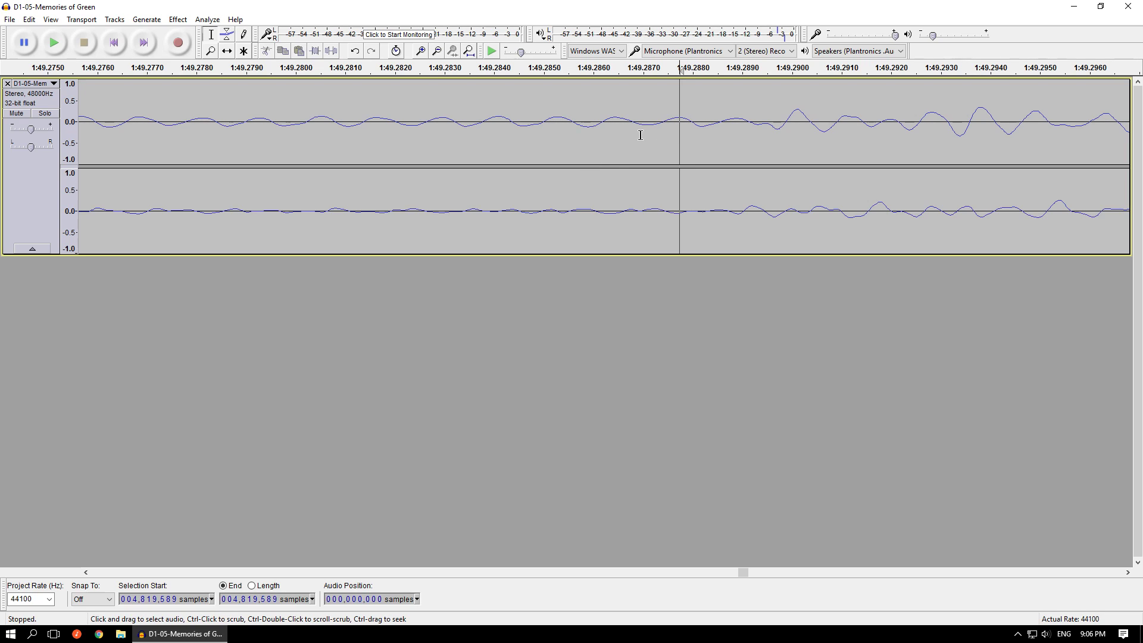
pyautogui.moveTo(678, 123); pyautogui.dragTo(648, 125)
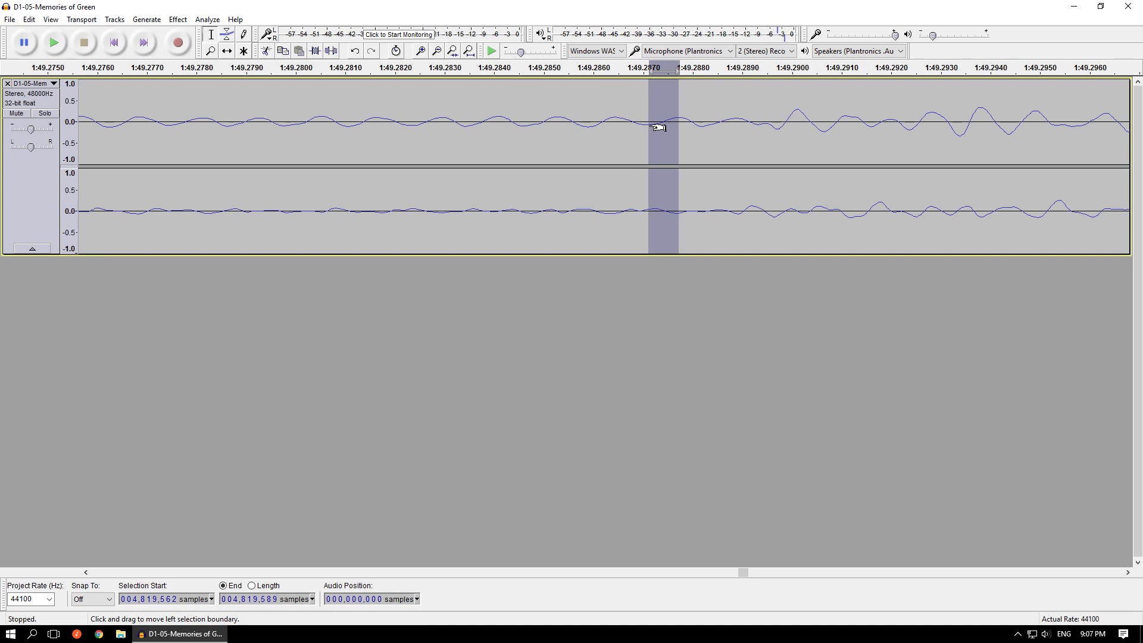
pyautogui.keyDown('shift'); pyautogui.click(617, 119); pyautogui.keyUp('shift')
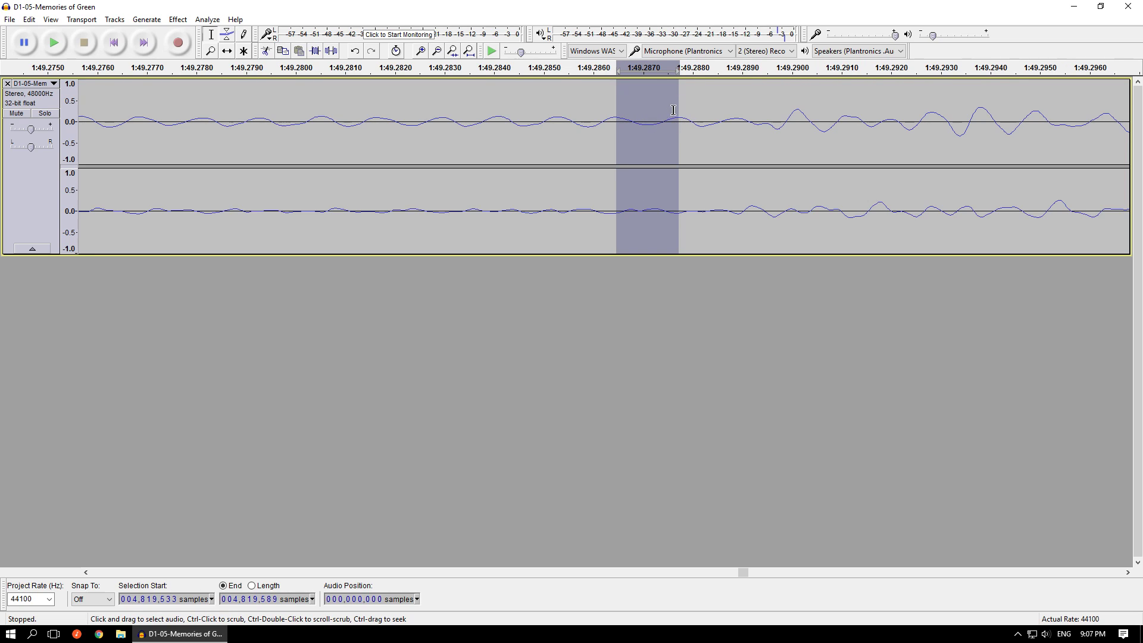
# - Return the cursor to the zero crossing at sample 4,819,600, exactly on the sample point
pyautogui.click(691, 122)
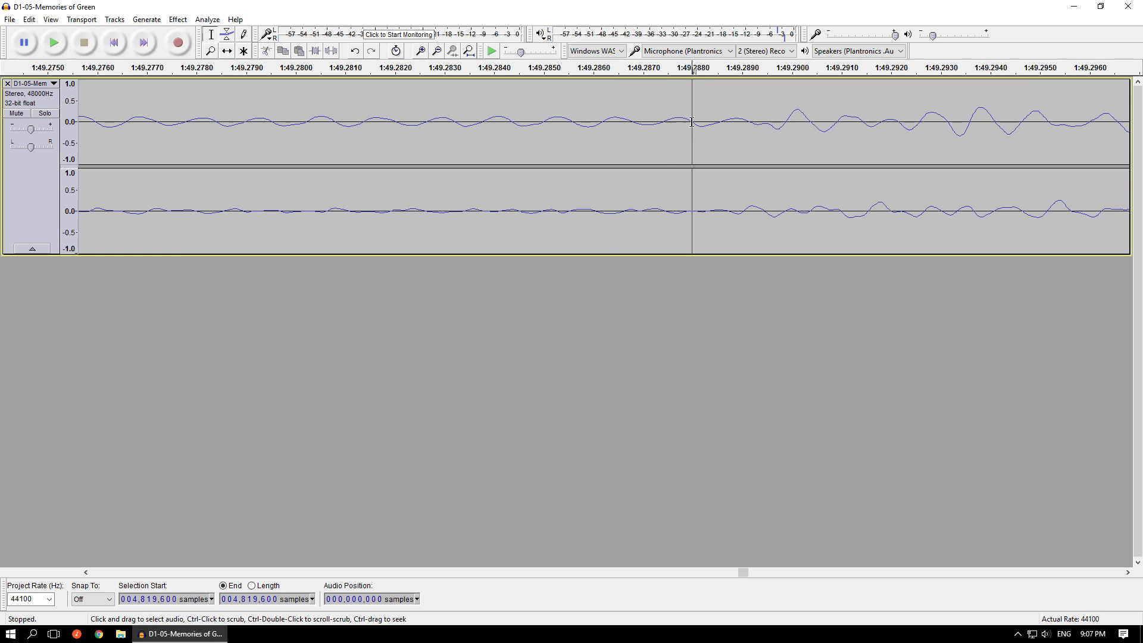
pyautogui.scroll(5, 690, 113)
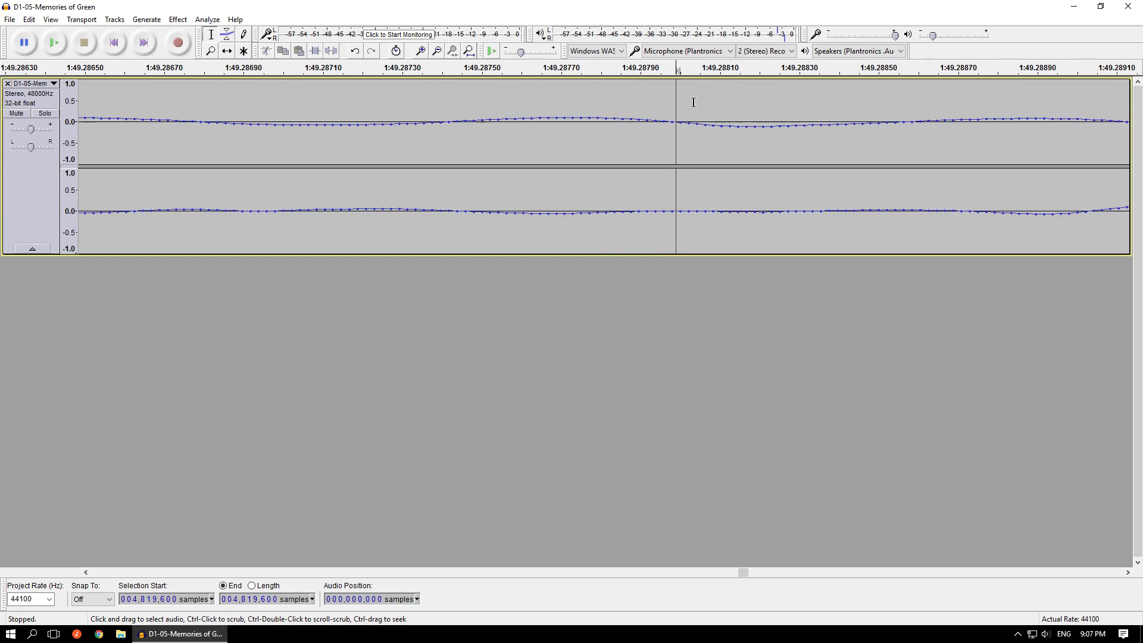
pyautogui.click(651, 121)
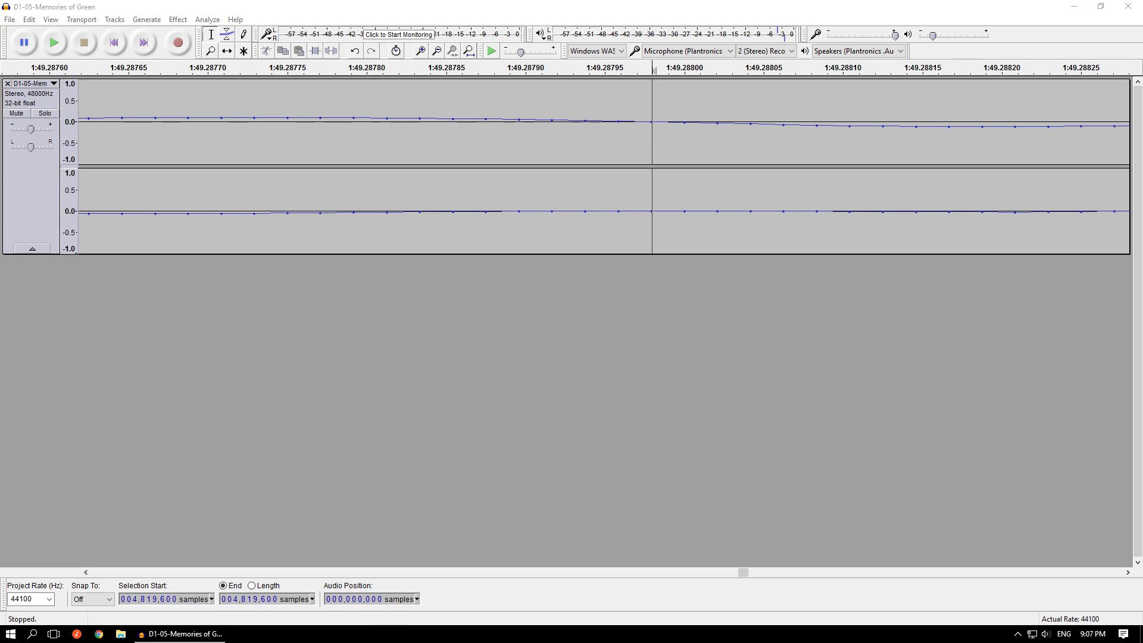
# - View the zero-crossing diagram zero.png in Photos, then close it to return to Audacity
pyautogui.moveTo(1142, 172); pyautogui.dragTo(589, 0)
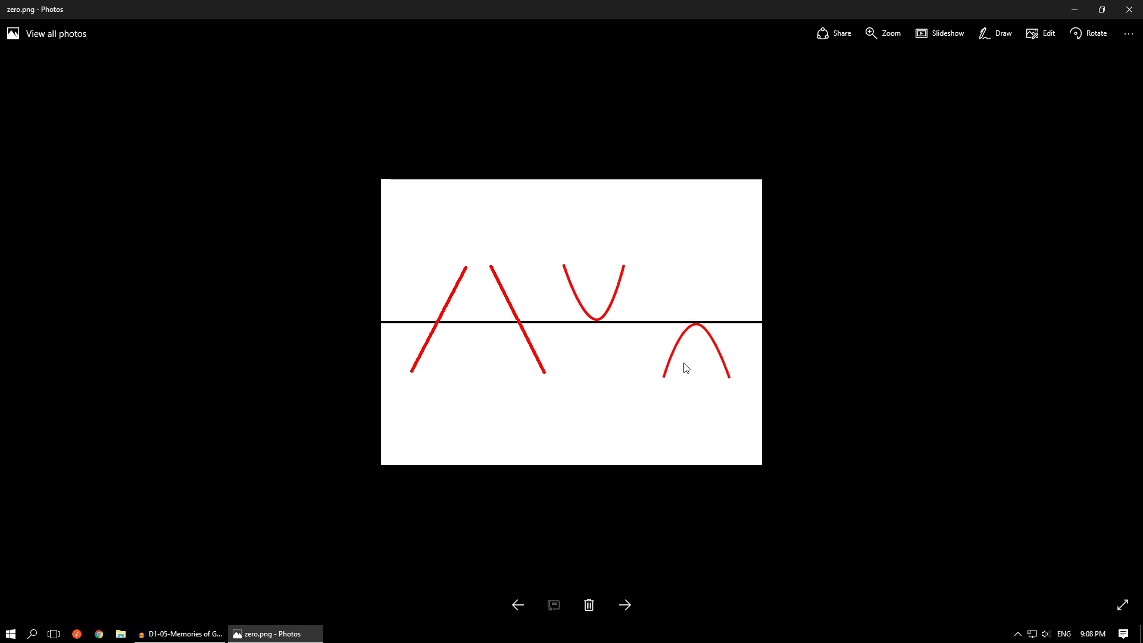
pyautogui.click(1129, 12)
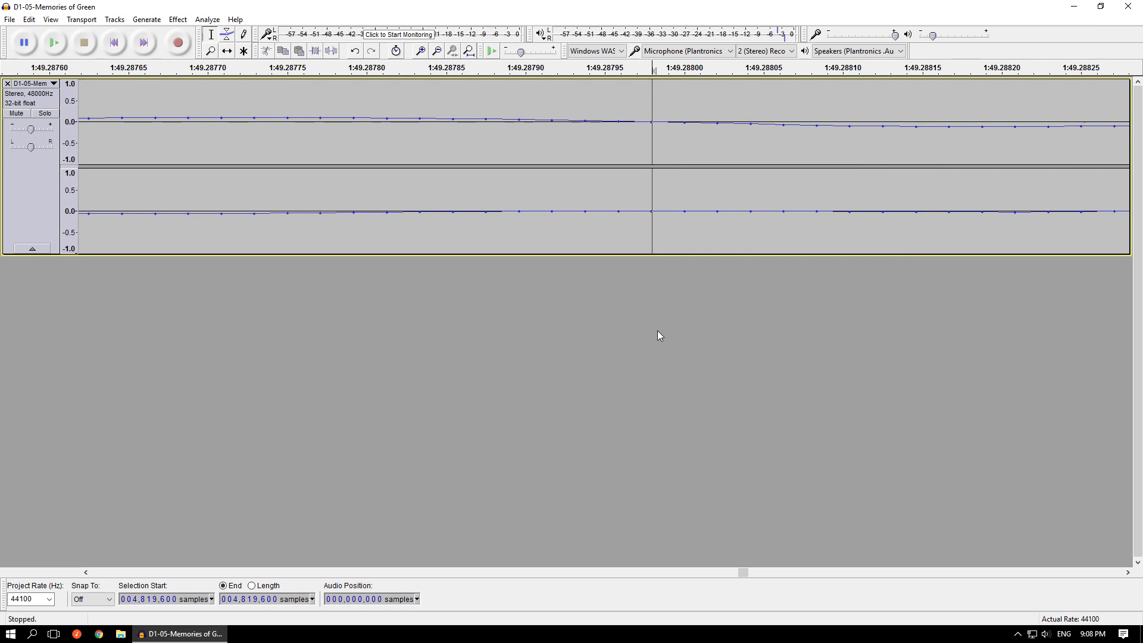
# - Examine the waveform of both channels around the cursor at 1:49.288, from single samples out to the surrounding music
pyautogui.scroll(-2, 648, 329)
pyautogui.scroll(-2, 640, 327)
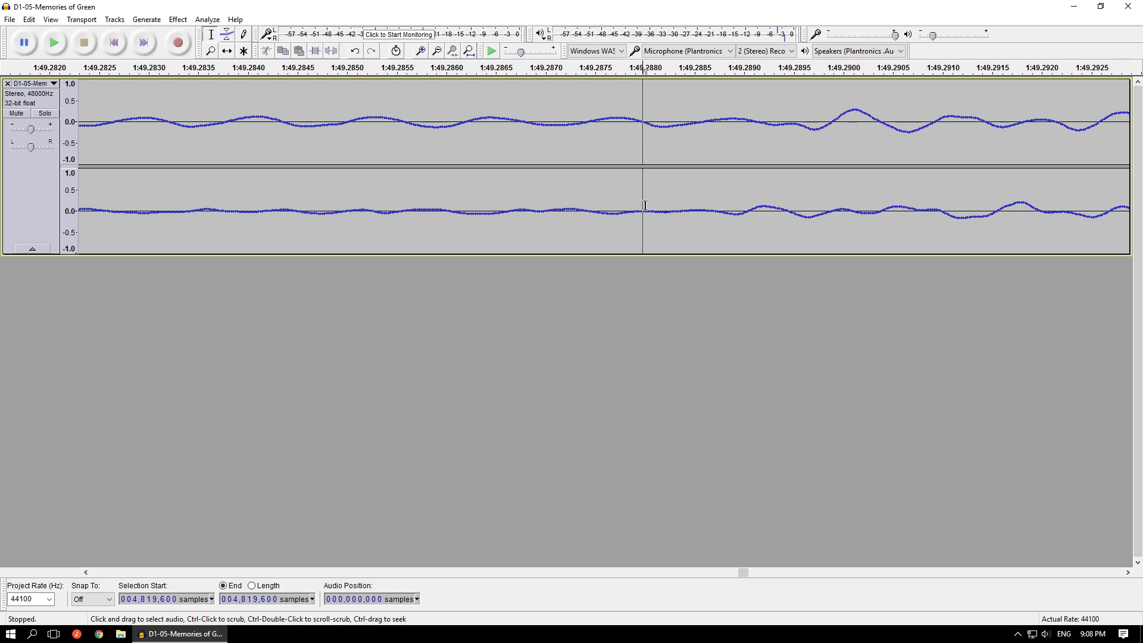
pyautogui.scroll(2, 644, 206)
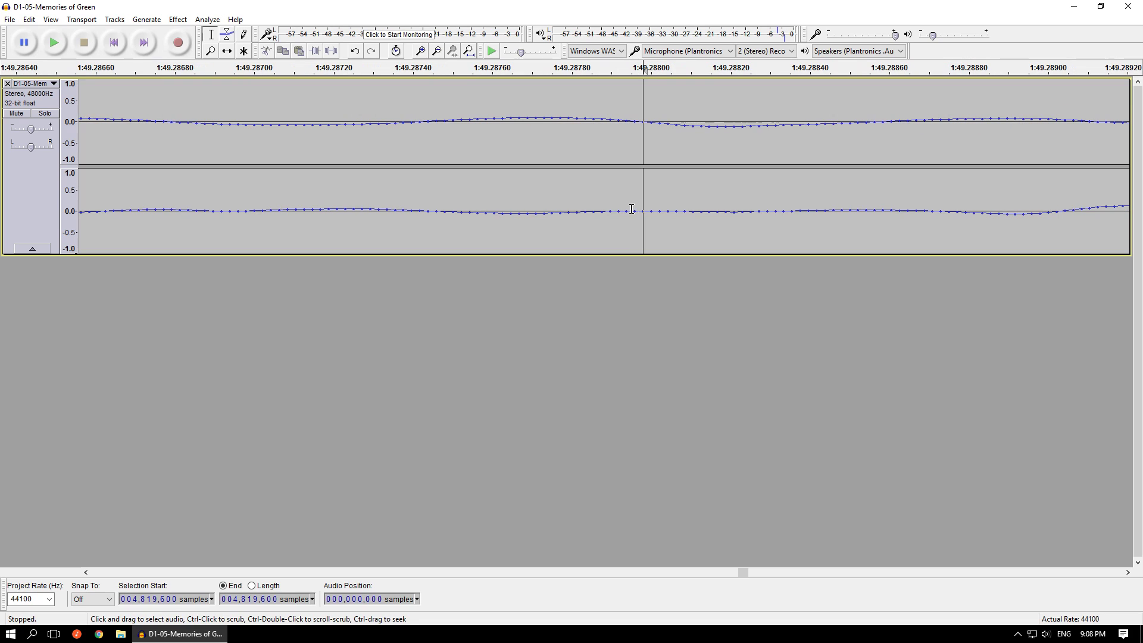
pyautogui.scroll(1, 646, 117)
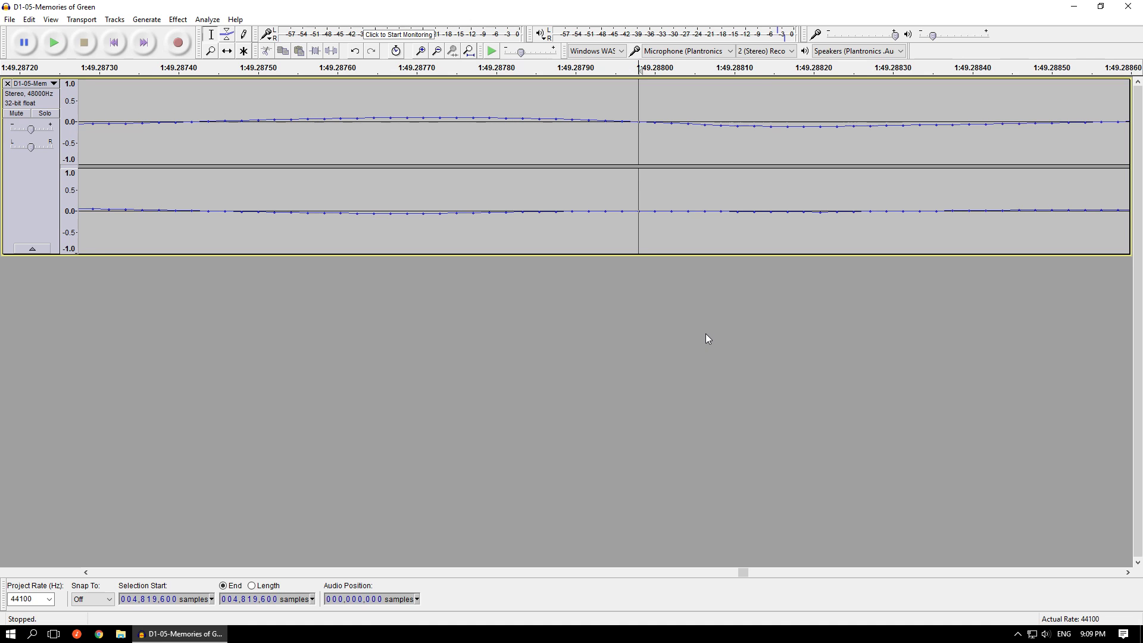
pyautogui.keyDown('ctrl'); pyautogui.scroll(-3, 675, 291); pyautogui.keyUp('ctrl')
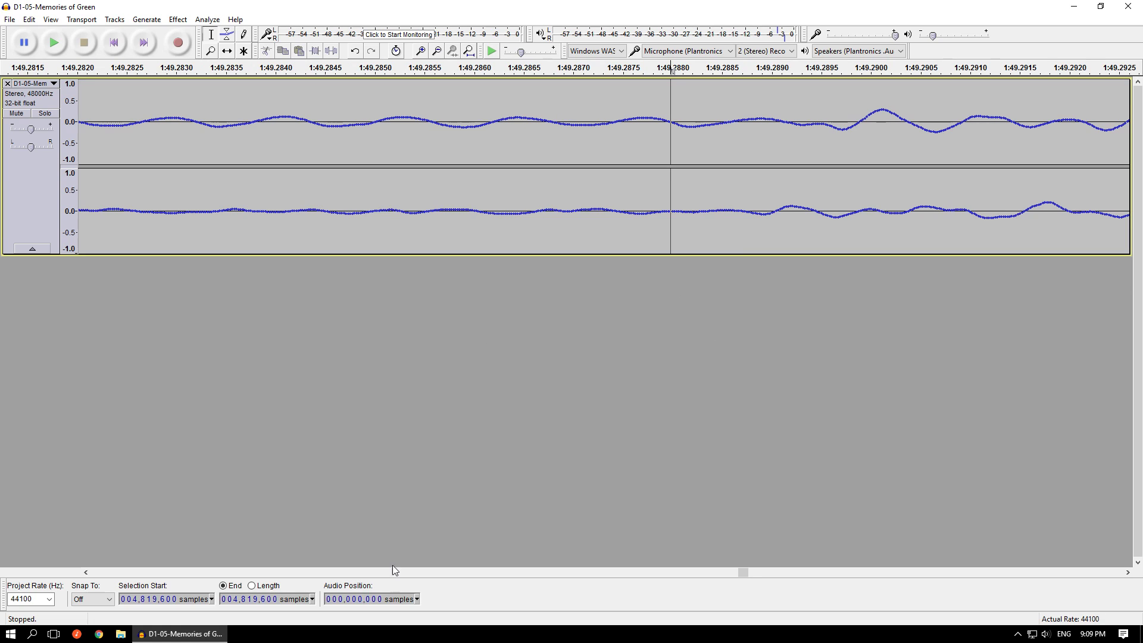
pyautogui.keyDown('ctrl'); pyautogui.scroll(-7, 763, 313); pyautogui.keyUp('ctrl')
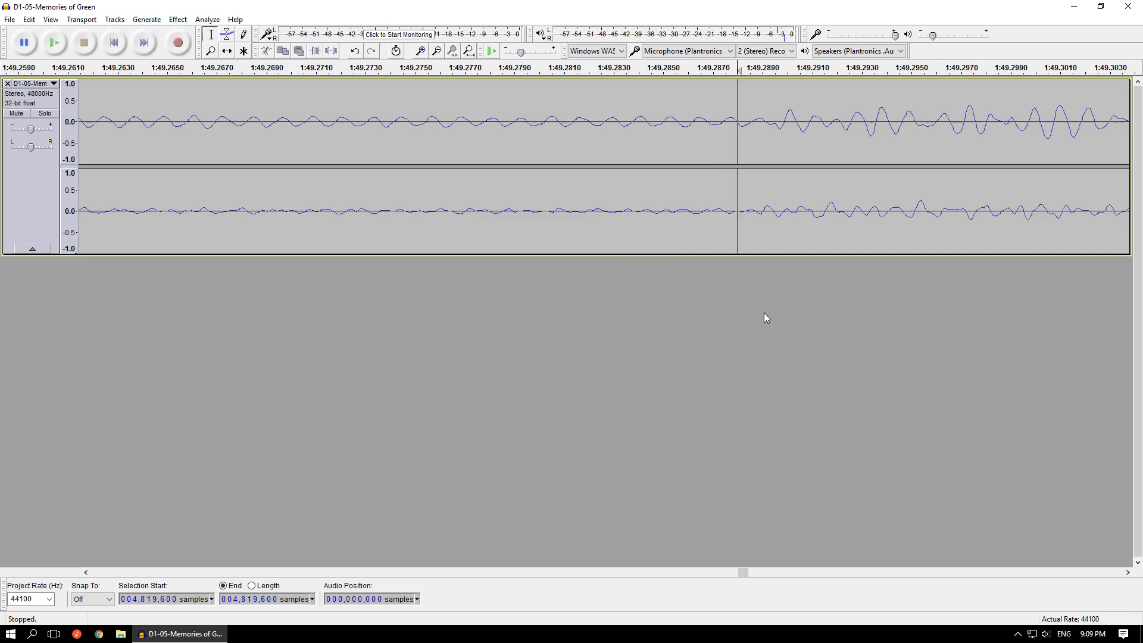
pyautogui.keyDown('ctrl'); pyautogui.scroll(-4, 857, 298); pyautogui.keyUp('ctrl')
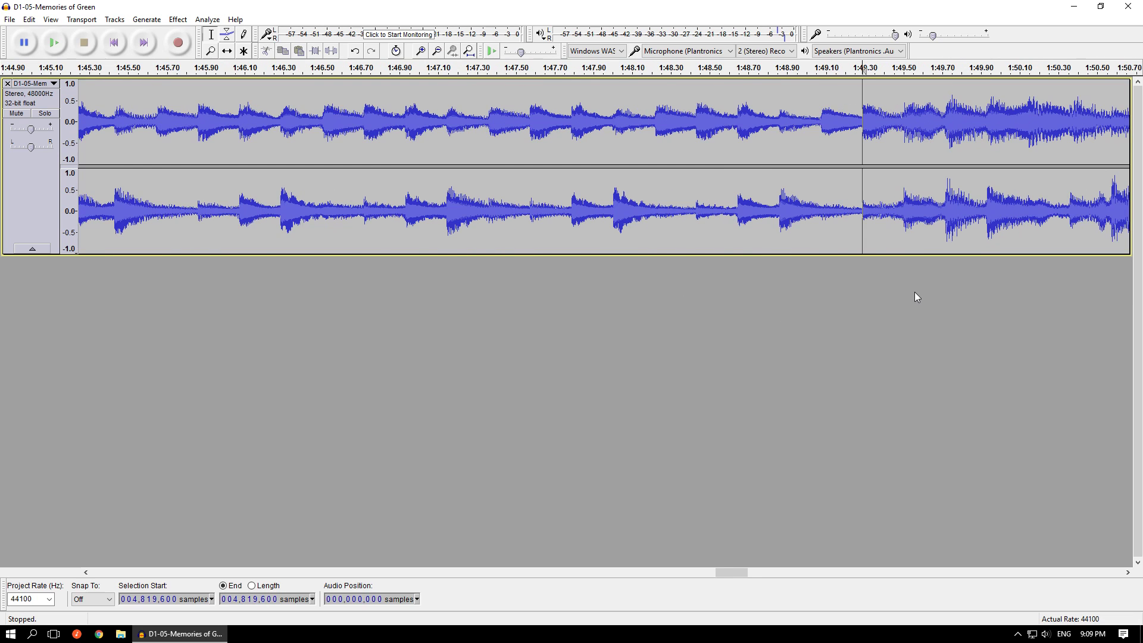
pyautogui.keyDown('ctrl'); pyautogui.scroll(-2, 915, 292); pyautogui.keyUp('ctrl')
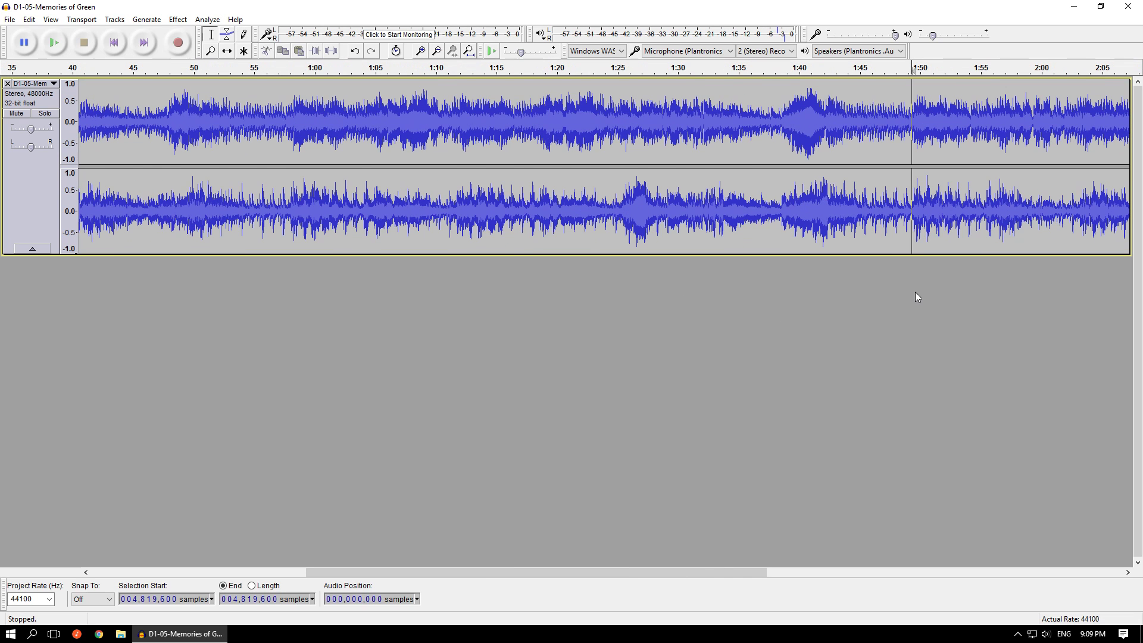
# - Go to the beginning of the track and play from about 5.6 s to hear where the opening phrase starts
pyautogui.moveTo(473, 571); pyautogui.dragTo(260, 572)
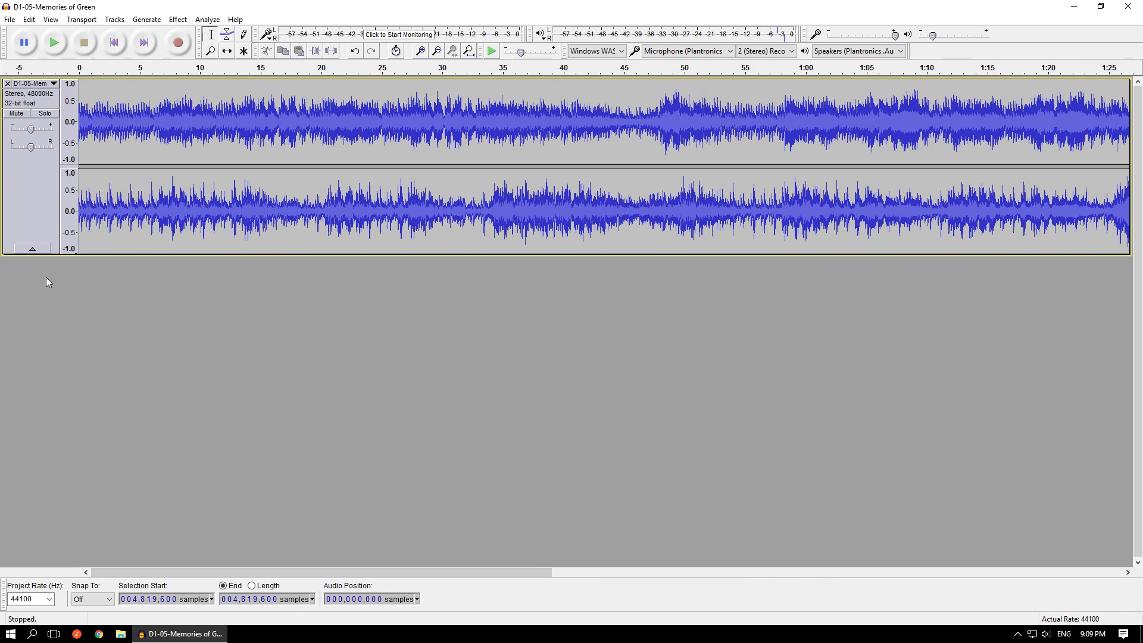
pyautogui.click(147, 125)
pyautogui.press('space')
pyautogui.press('space')
# - Place the cursor on the note starting at about 6.2 s, at sample 274,416, and play from there
pyautogui.click(155, 118)
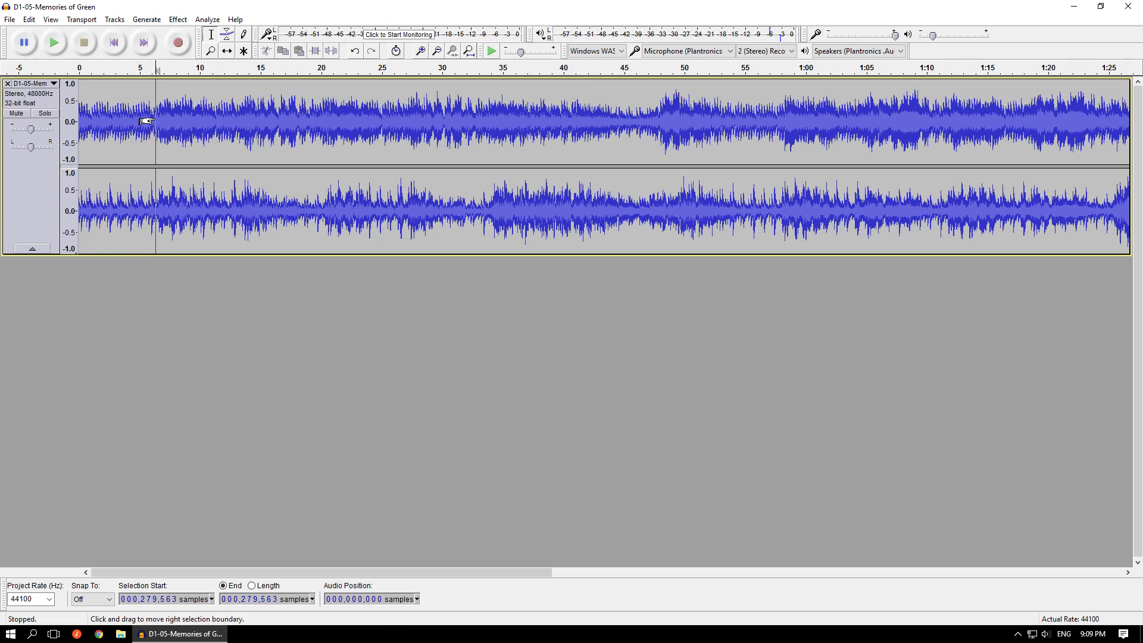
pyautogui.scroll(3, 173, 120)
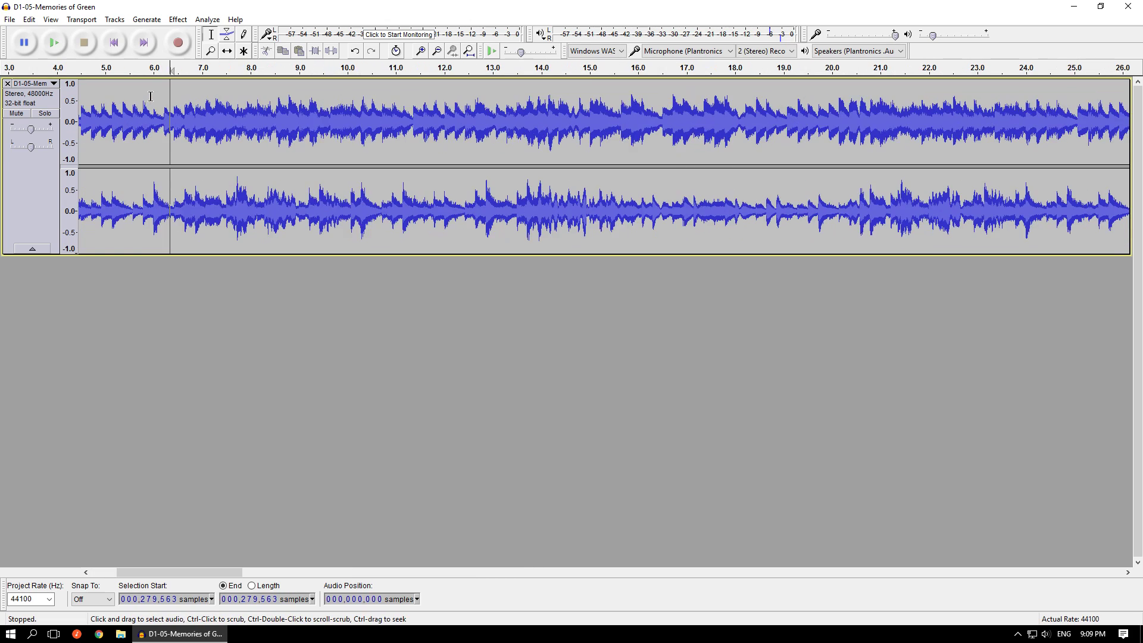
pyautogui.click(177, 128)
pyautogui.press('space')
pyautogui.press('space')
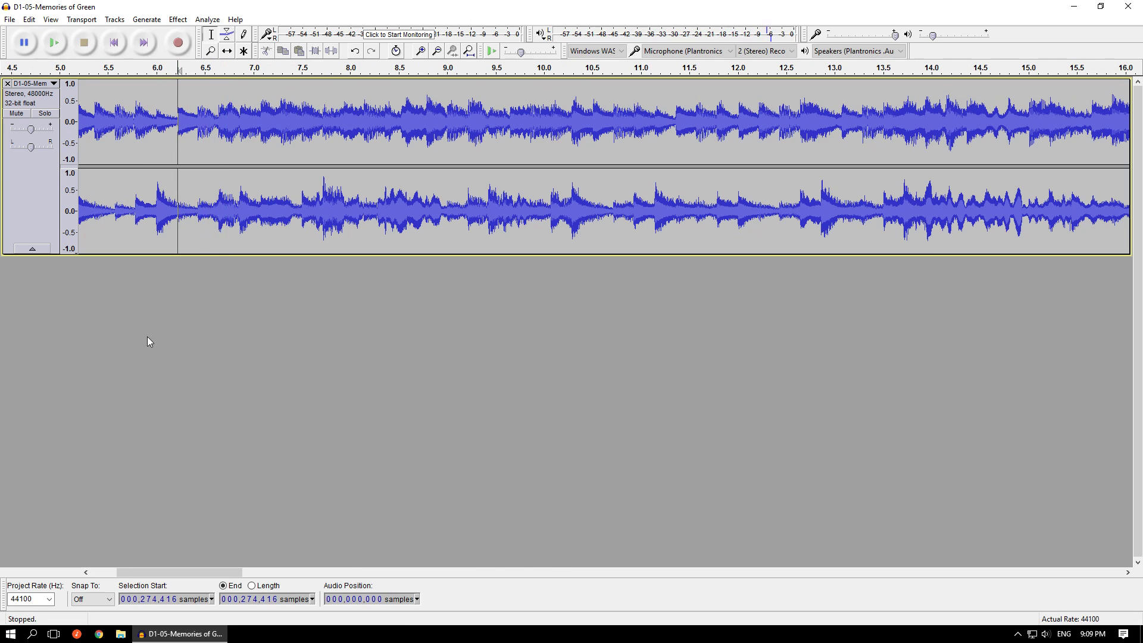
# - Set the selection start to sample 4,819,600, extend the selection to sample 5,435,228 and play it for comparison
pyautogui.hotkey('ctrl', 'f')
pyautogui.click(137, 599)
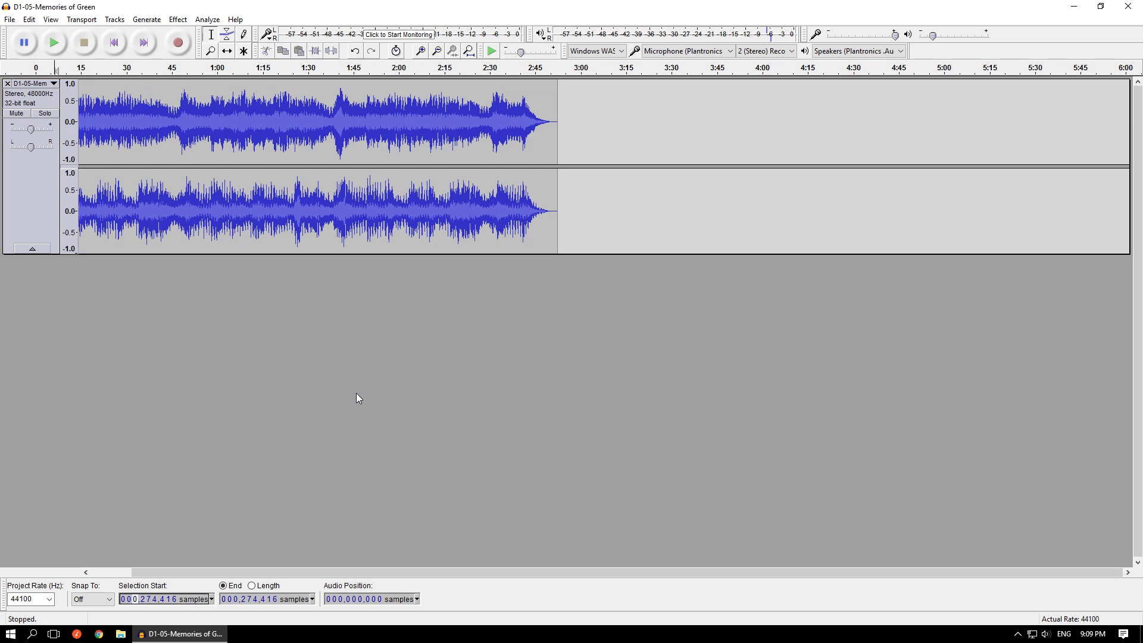
pyautogui.write('4819')
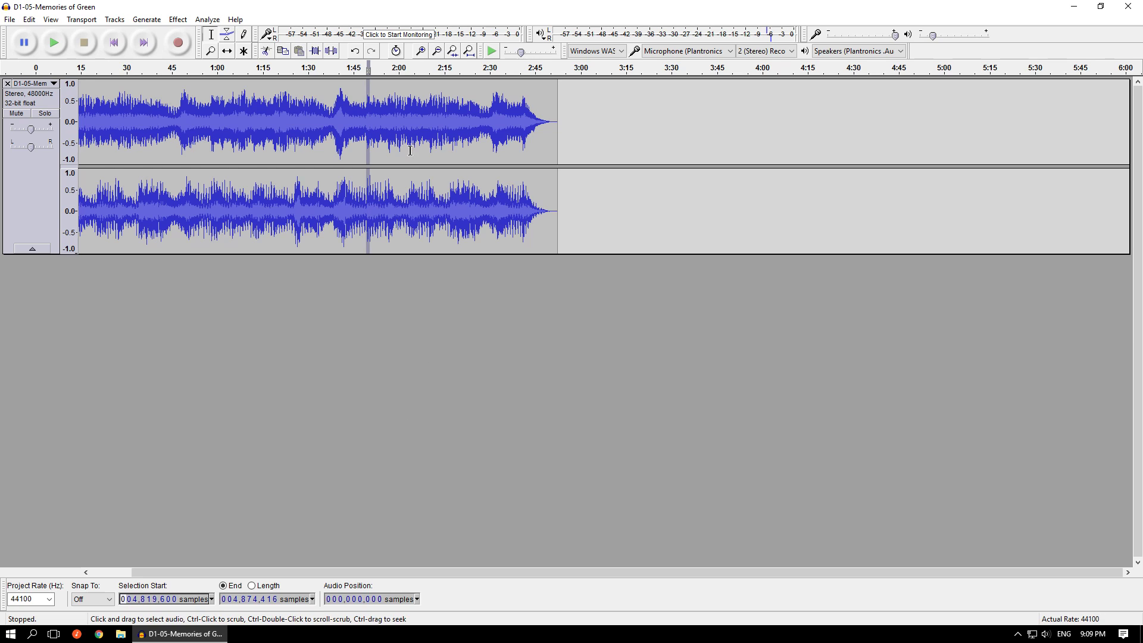
pyautogui.moveTo(408, 152); pyautogui.dragTo(367, 178)
pyautogui.press('space')
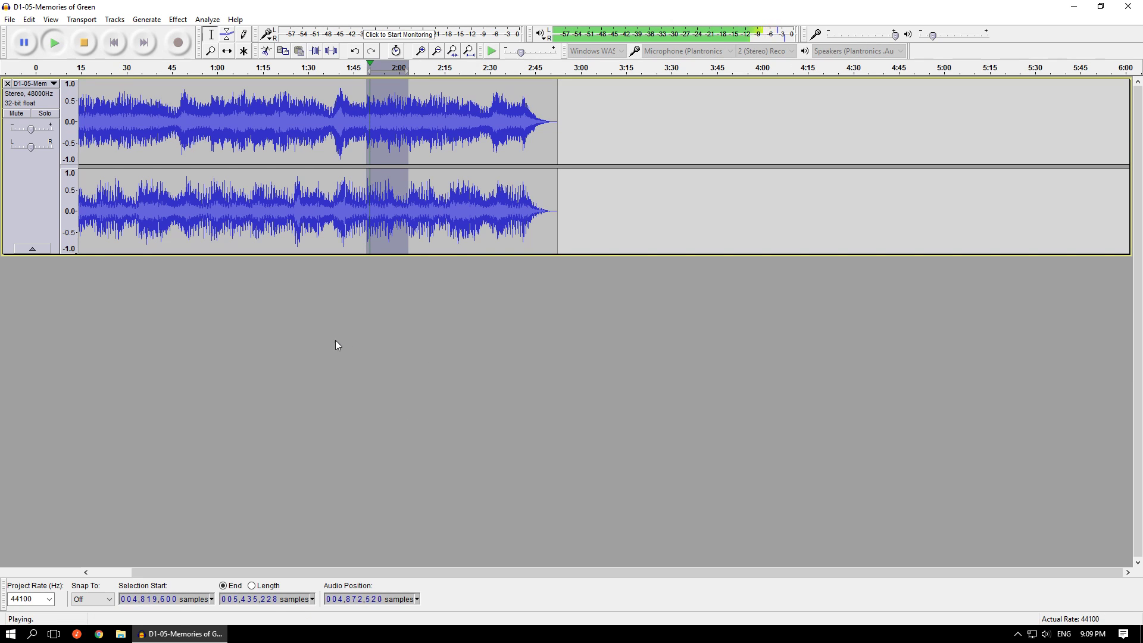
# - Return to the track's start, place the cursor at about 6.2 s, sample 274,145, and play from there
pyautogui.click(116, 42)
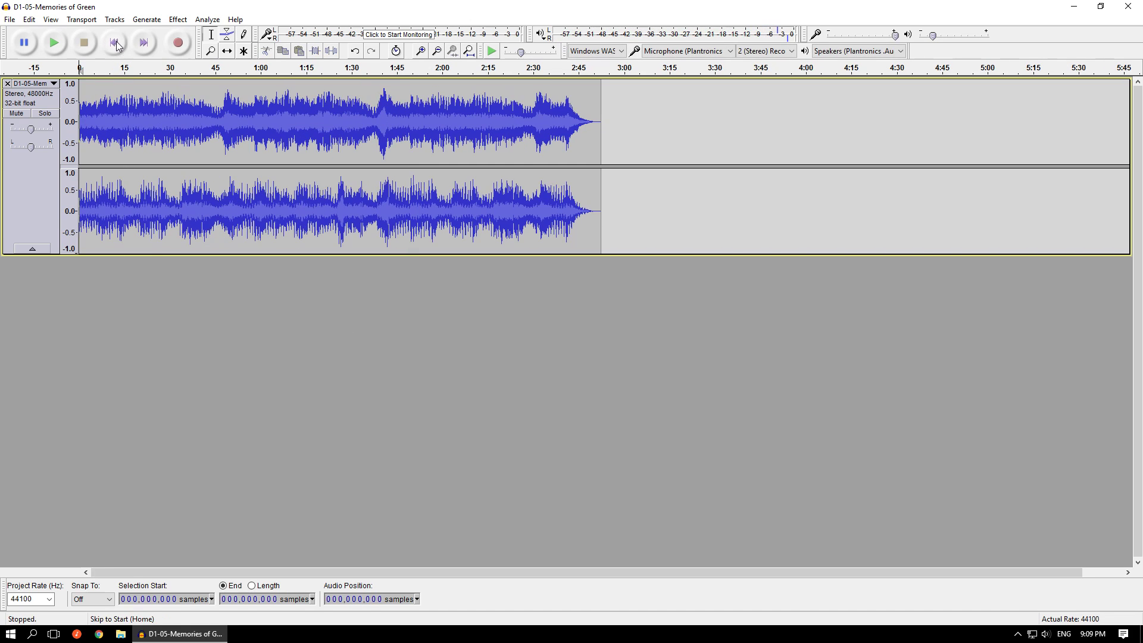
pyautogui.scroll(3, 42, 323)
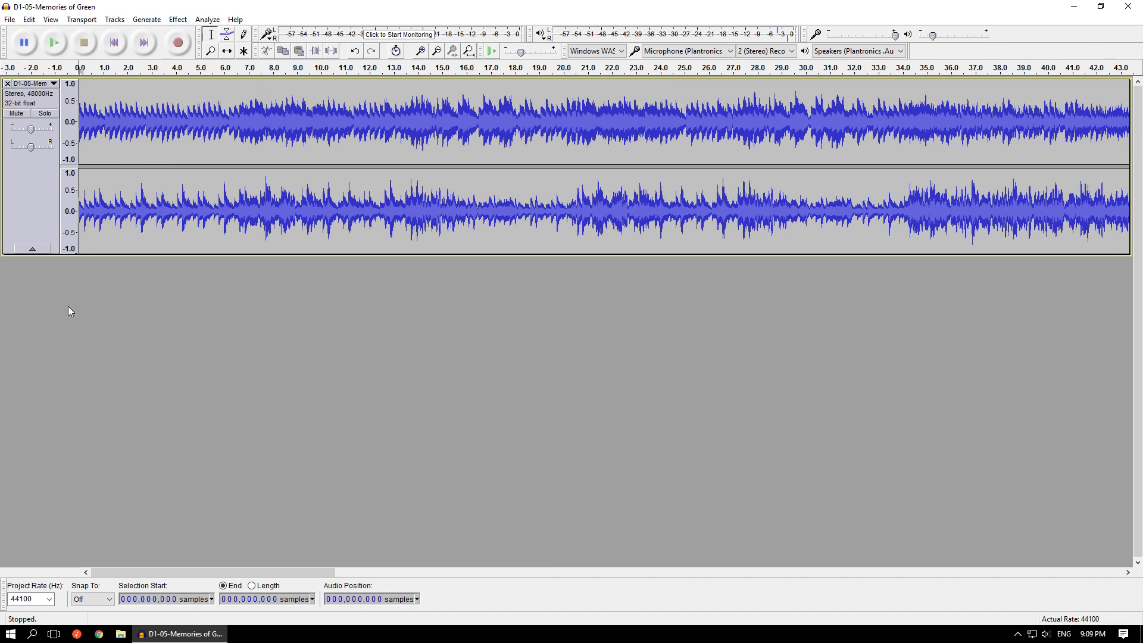
pyautogui.click(229, 122)
pyautogui.press('space')
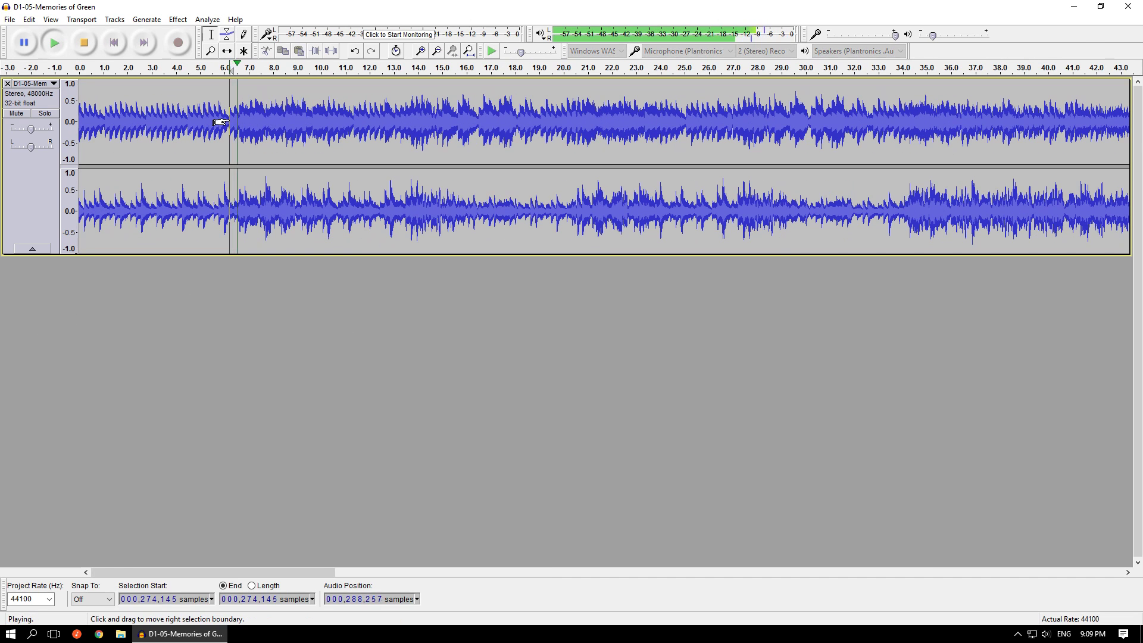
# - Move the cursor to the note starting at about 6.43 s, at sample 283,627, and play to check it
pyautogui.click(235, 124)
pyautogui.scroll(2, 235, 123)
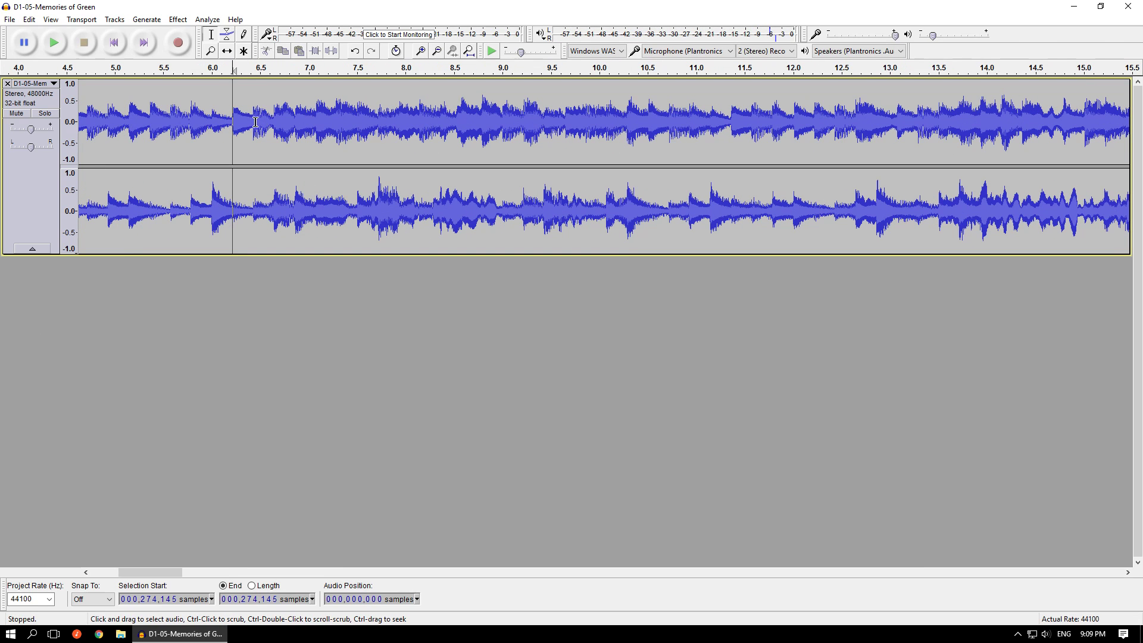
pyautogui.press('space')
pyautogui.press('space')
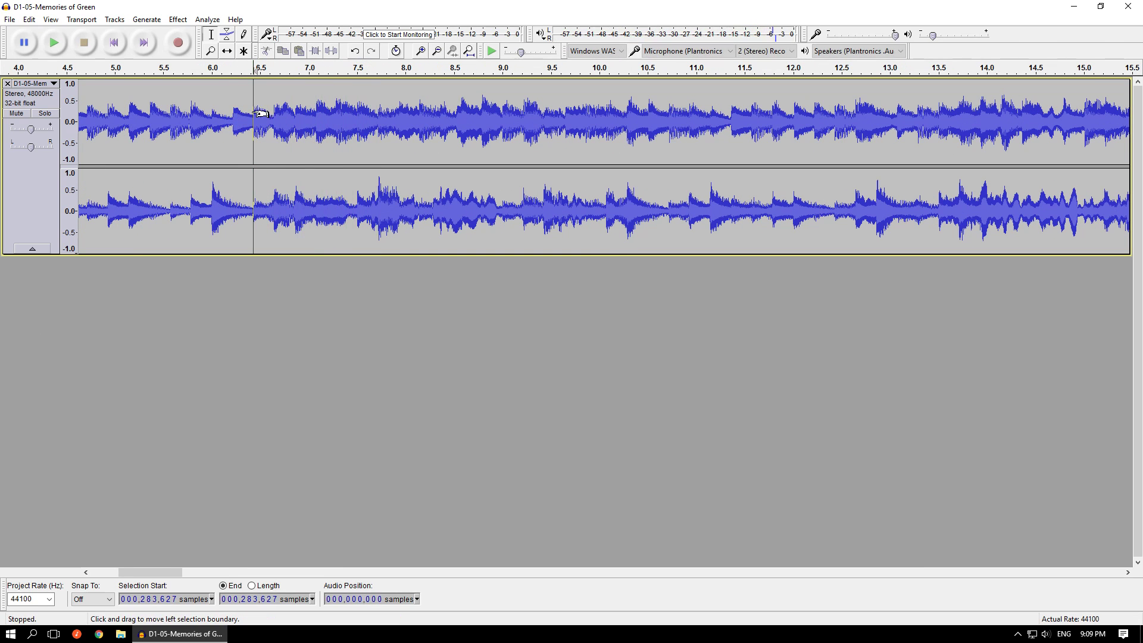
# - Place the cursor on the zero crossing just before the note at about 6.43 s, at sample 283,570
pyautogui.scroll(1, 260, 105)
pyautogui.scroll(2, 259, 116)
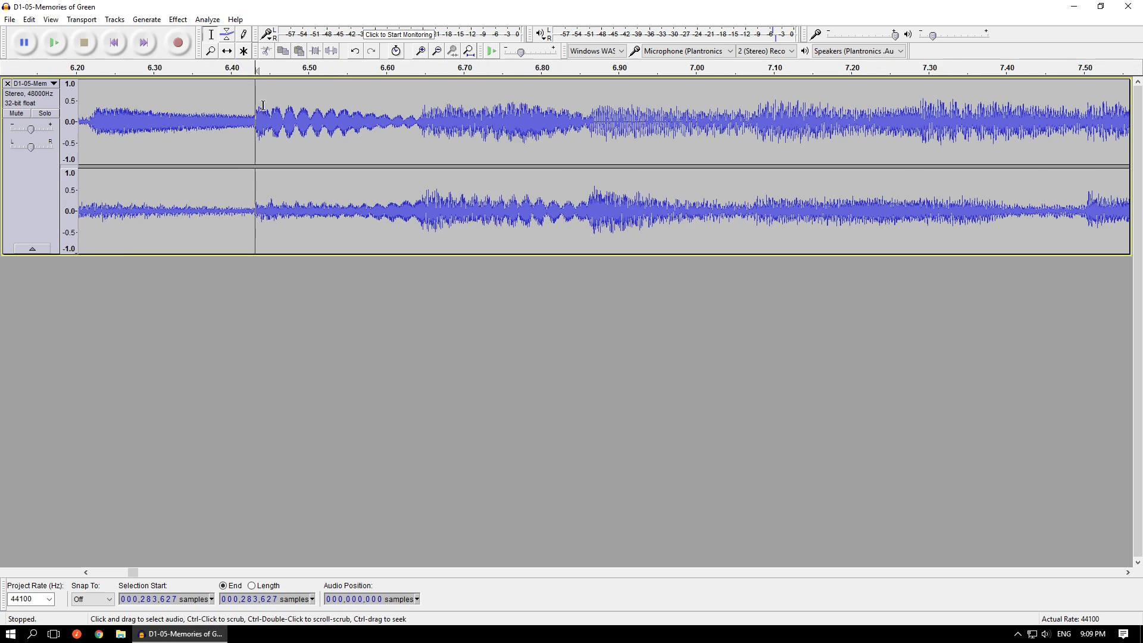
pyautogui.scroll(1, 137, 147)
pyautogui.scroll(1, 305, 122)
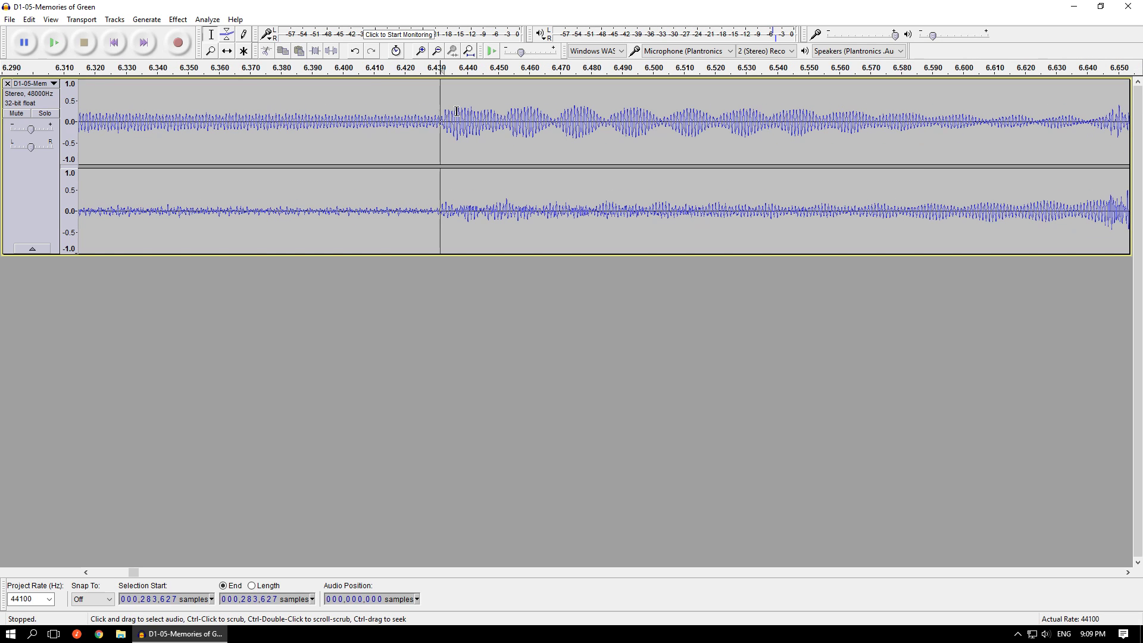
pyautogui.scroll(1, 433, 112)
pyautogui.scroll(1, 443, 112)
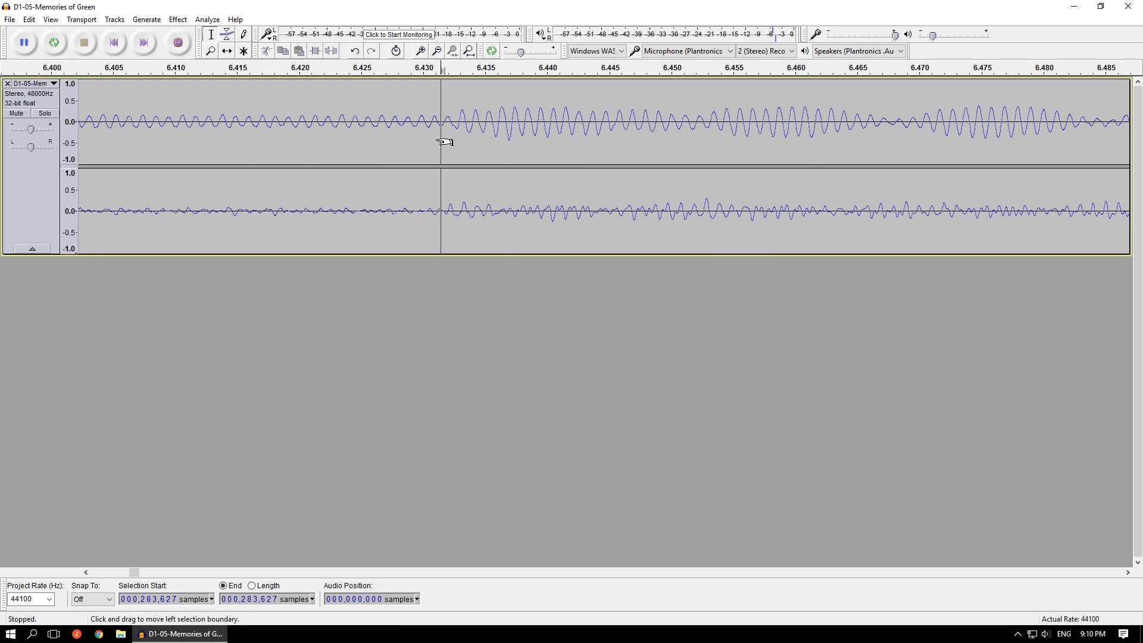
pyautogui.hscroll(-2, 444, 140)
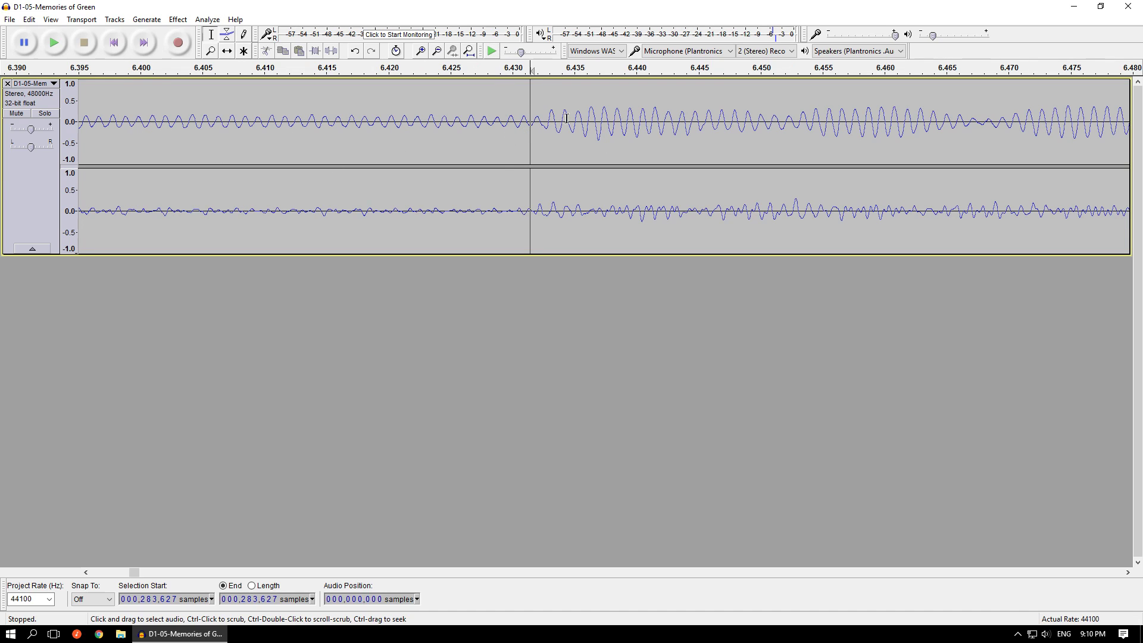
pyautogui.click(522, 213)
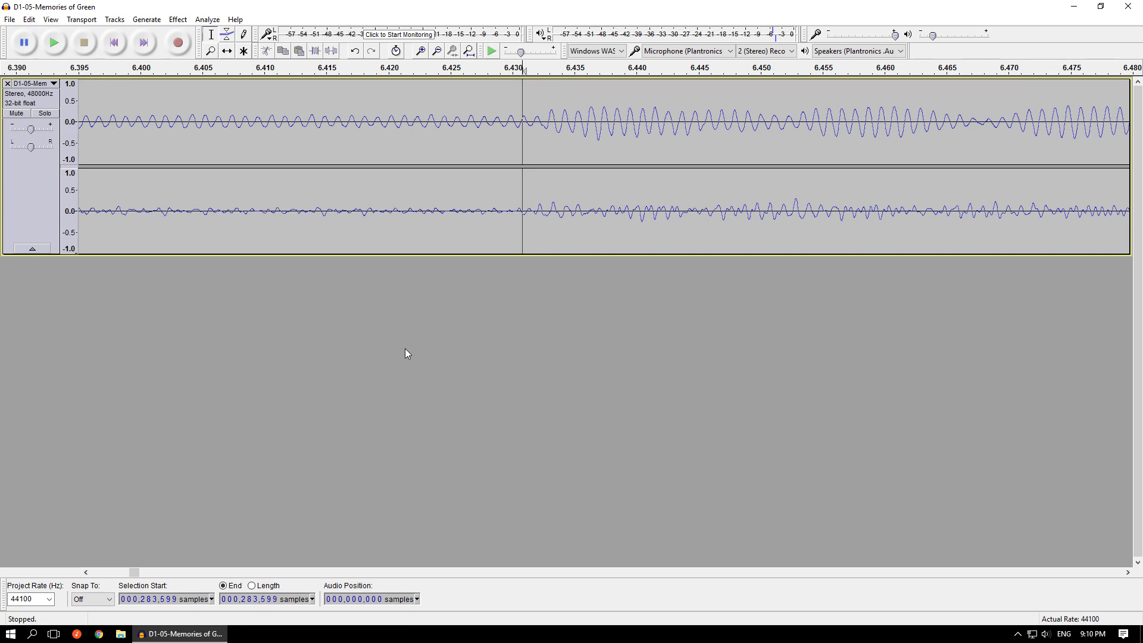
pyautogui.click(510, 211)
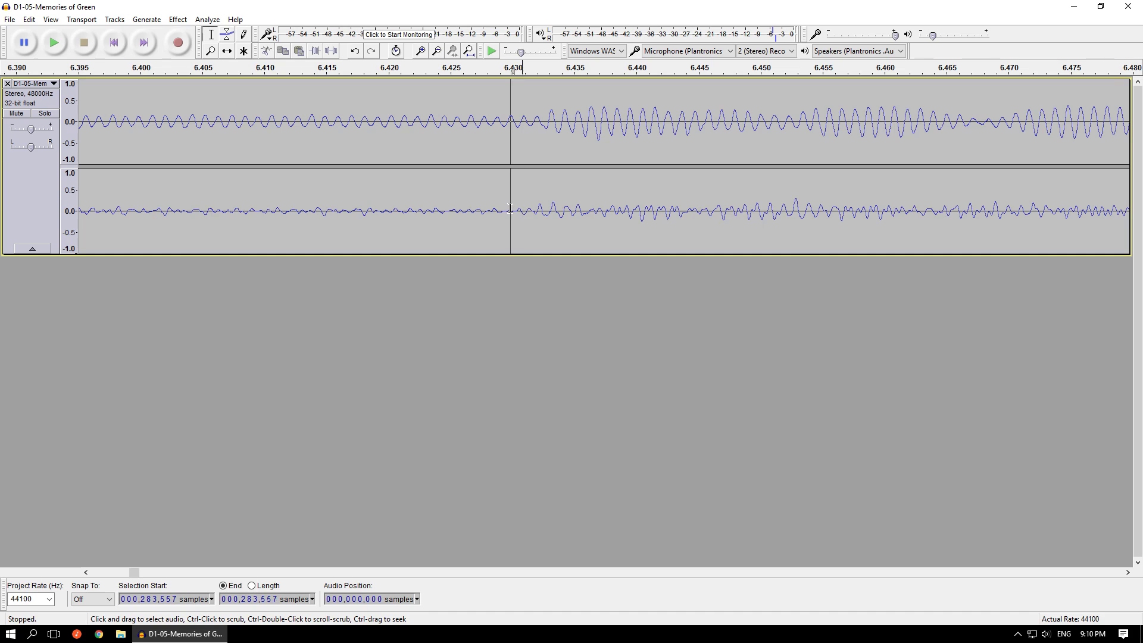
pyautogui.click(514, 119)
pyautogui.scroll(2, 513, 127)
pyautogui.scroll(3, 512, 127)
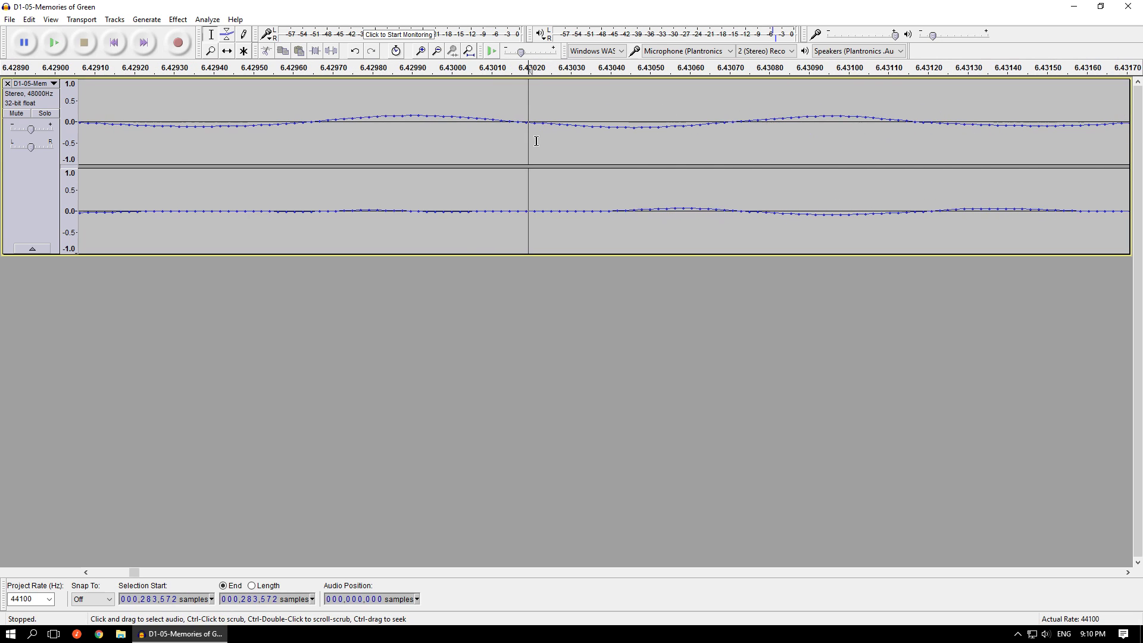
pyautogui.click(517, 122)
# - Extend the selection from sample 283,570 by setting its end to sample 4,819,600
pyautogui.click(235, 599)
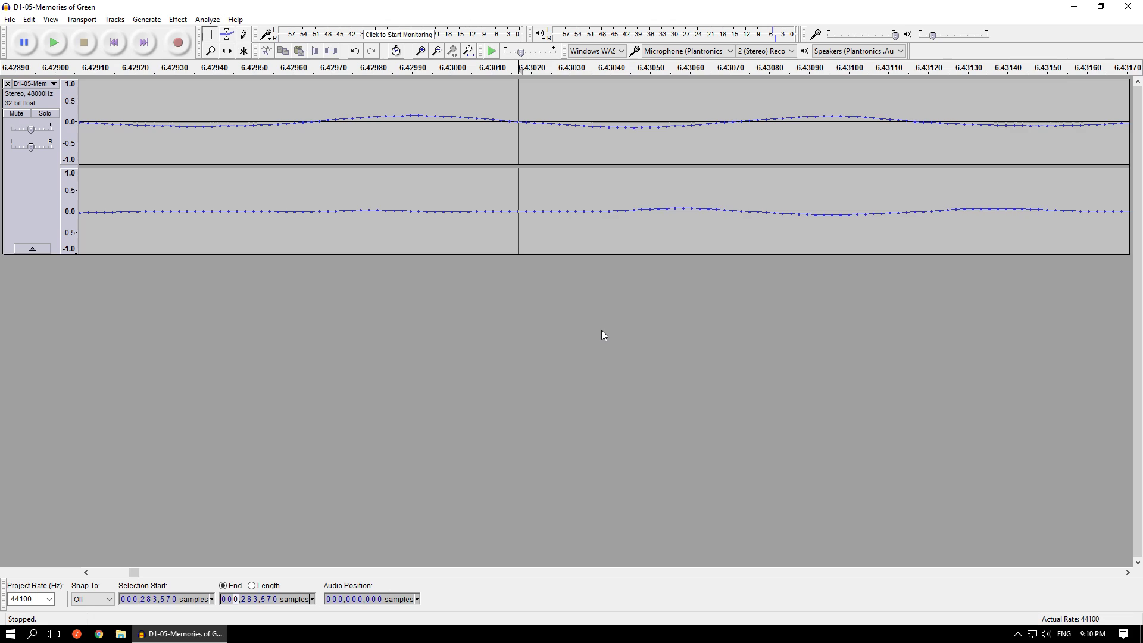
pyautogui.write('4,819,600')
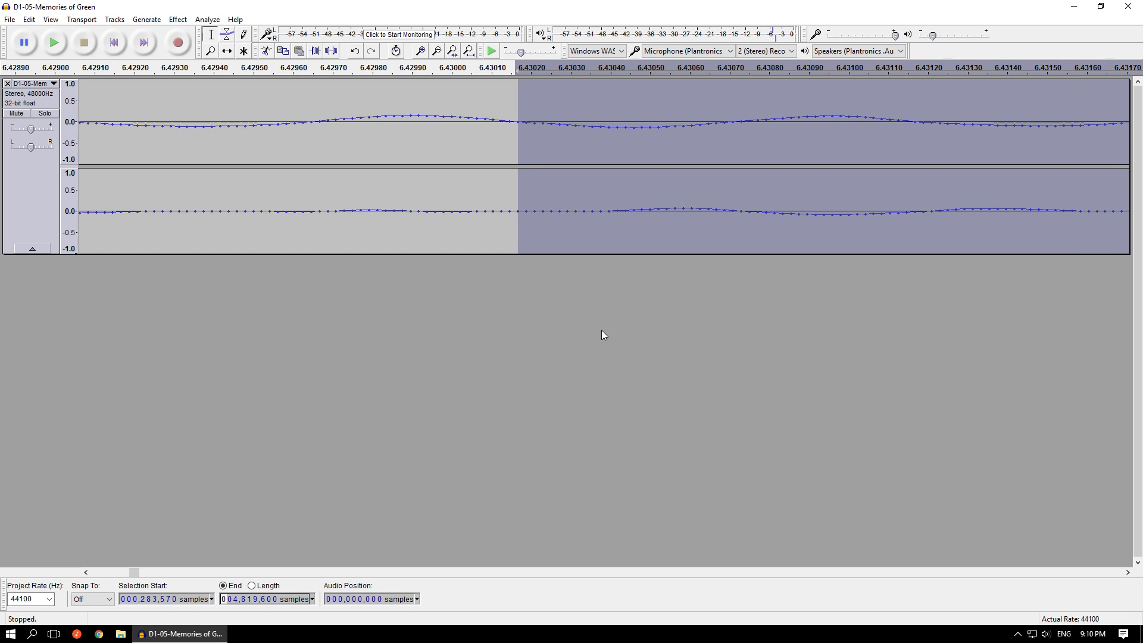
pyautogui.scroll(-2, 426, 357)
pyautogui.scroll(-7, 347, 411)
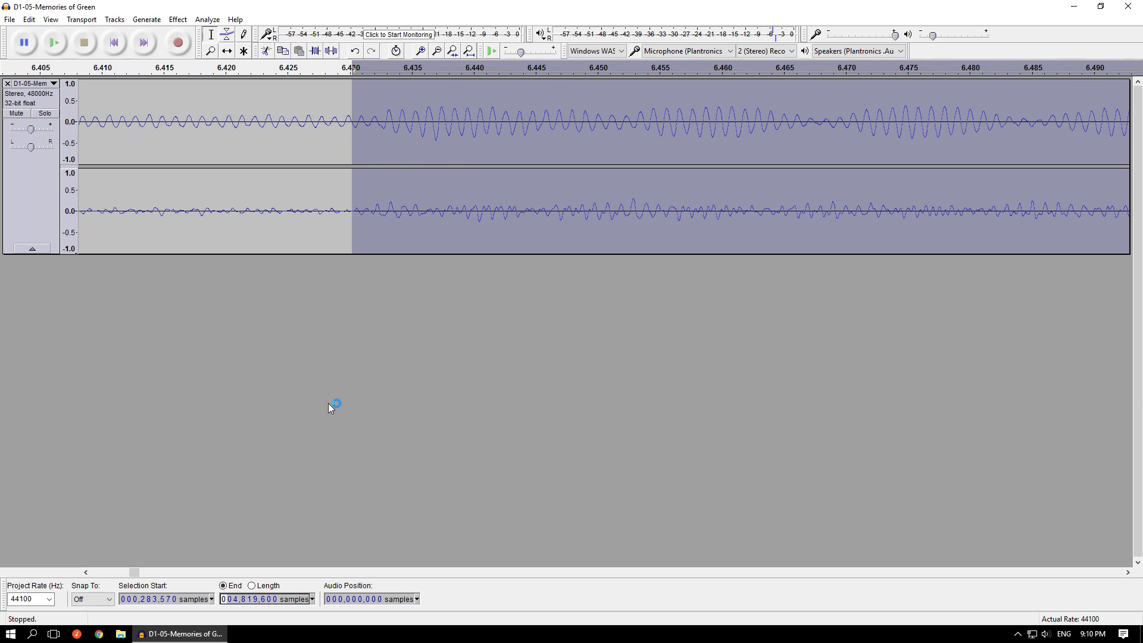
pyautogui.scroll(-8, 255, 384)
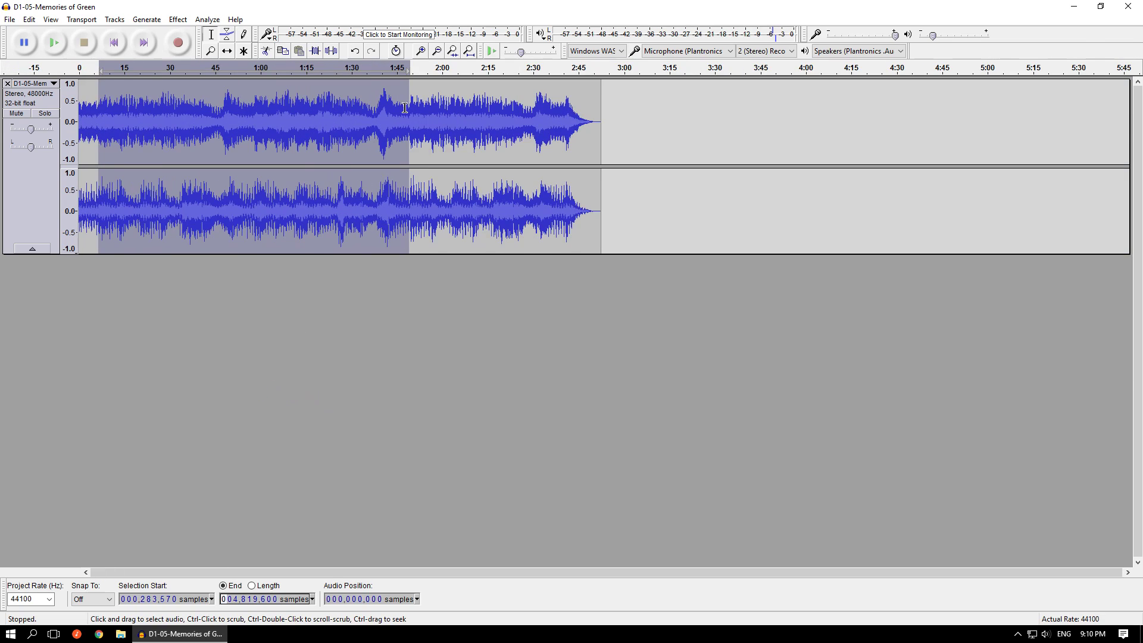
# - Examine the waveform on both sides of the selection's end near 1:49.288 down to individual samples
pyautogui.scroll(3, 476, 123)
pyautogui.scroll(3, 477, 123)
pyautogui.scroll(4, 647, 119)
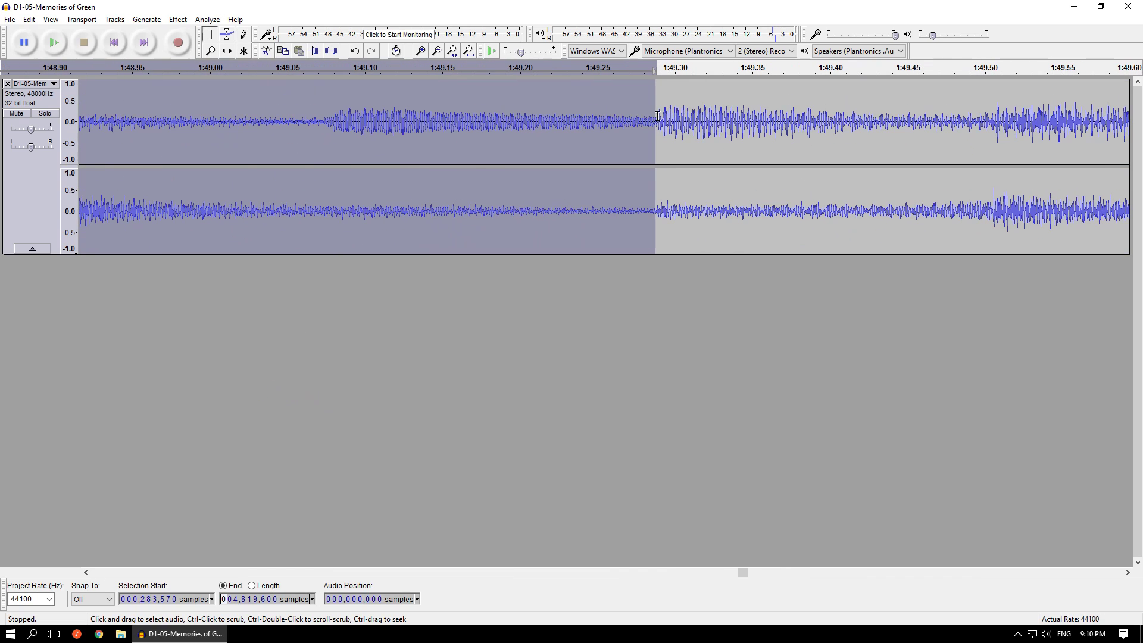
pyautogui.scroll(6, 647, 119)
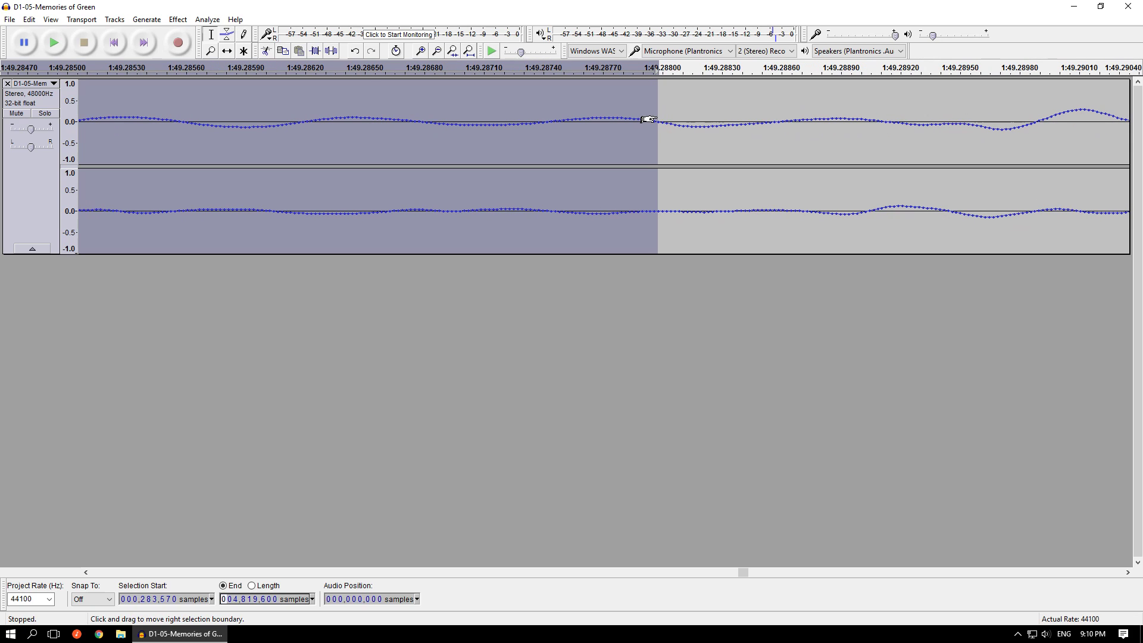
pyautogui.scroll(1, 649, 119)
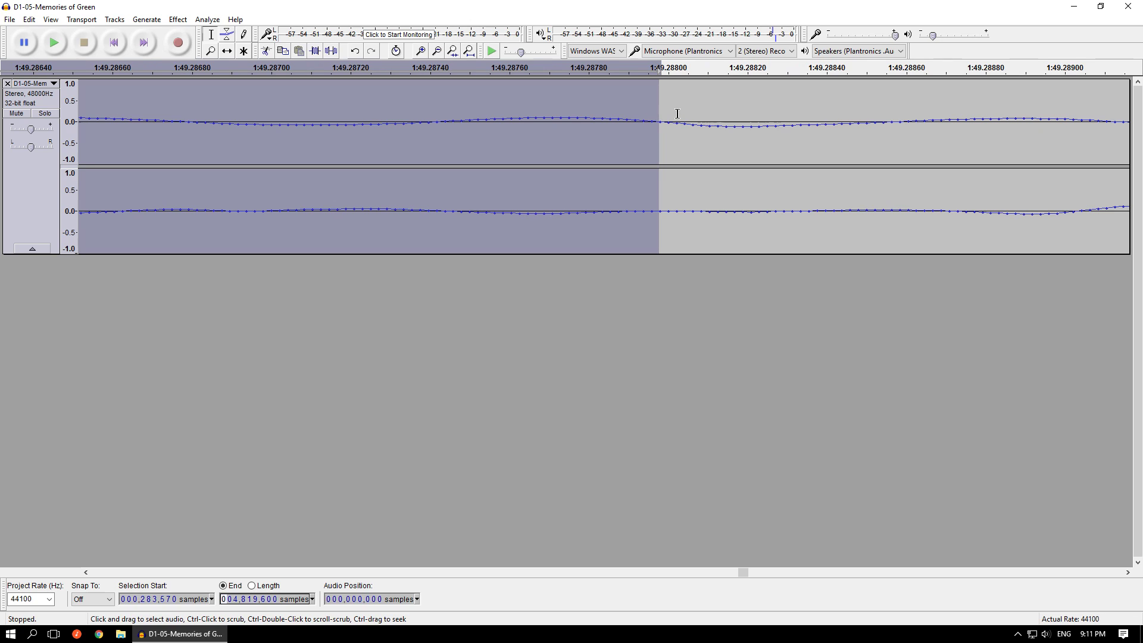
pyautogui.scroll(-3, 643, 143)
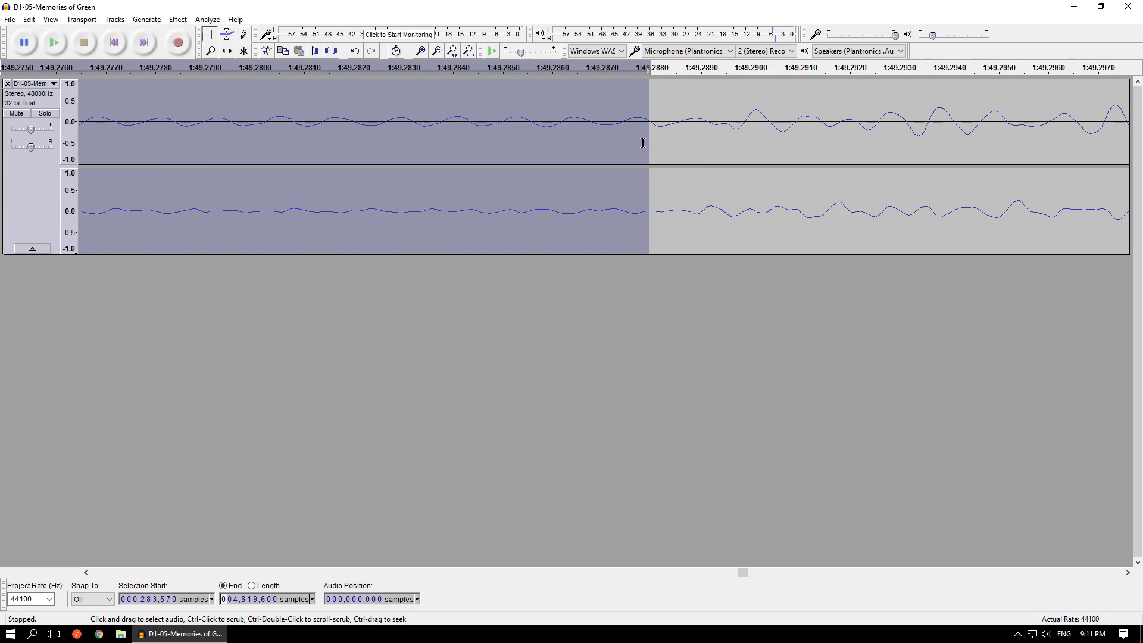
pyautogui.scroll(-1, 643, 143)
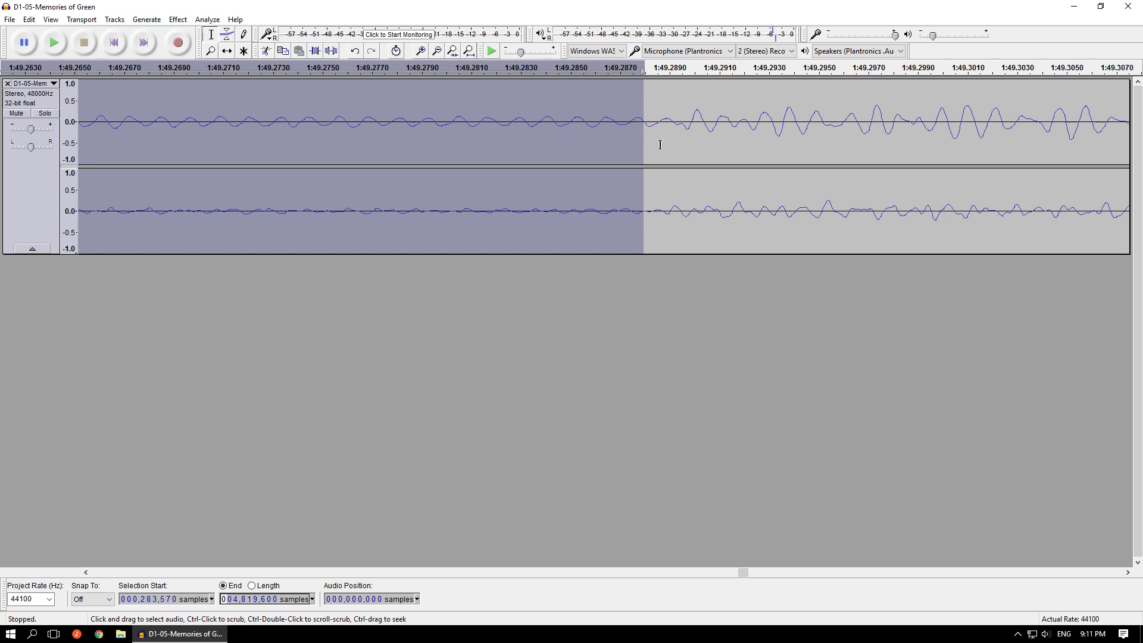
# - Examine the waveform around the selection's start near 6.43 s and compare its shape with the loop end
pyautogui.hotkey('ctrl', '3')
pyautogui.hotkey('ctrl', '3')
pyautogui.hotkey('ctrl', '3')
pyautogui.hotkey('ctrl', '3')
pyautogui.hotkey('ctrl', '3')
pyautogui.hotkey('ctrl', '3')
pyautogui.hotkey('ctrl', '3')
pyautogui.hotkey('ctrl', '3')
pyautogui.hotkey('ctrl', '3')
pyautogui.hotkey('ctrl', '3')
pyautogui.hotkey('ctrl', '3')
pyautogui.hotkey('ctrl', '3')
pyautogui.hotkey('ctrl', '3')
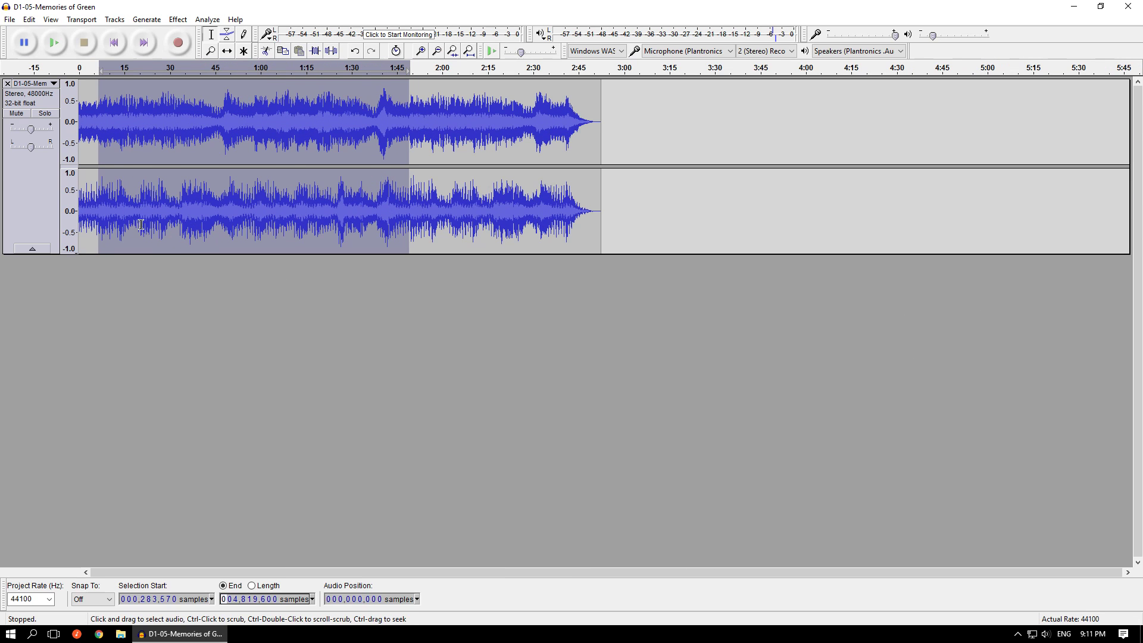
pyautogui.hotkey('ctrl', '1')
pyautogui.hotkey('ctrl', '1')
pyautogui.hotkey('ctrl', '1')
pyautogui.hotkey('ctrl', '1')
pyautogui.hotkey('ctrl', '1')
pyautogui.hotkey('ctrl', '1')
pyautogui.hotkey('ctrl', '1')
pyautogui.hotkey('ctrl', '1')
pyautogui.hotkey('ctrl', '1')
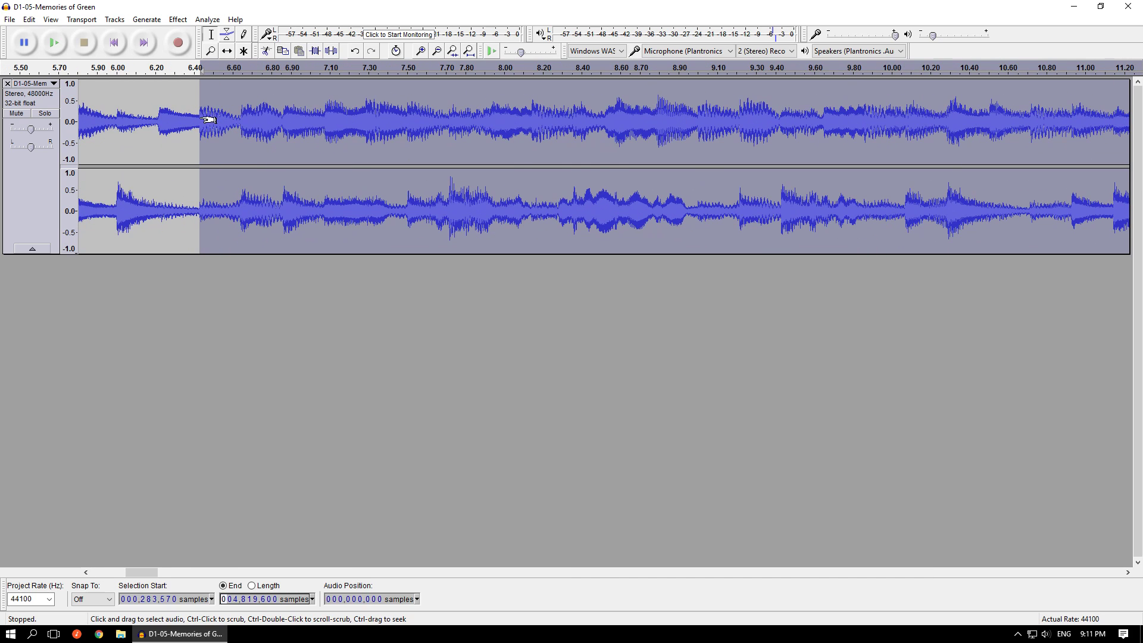
pyautogui.hotkey('ctrl', '1')
pyautogui.hotkey('ctrl', '1')
pyautogui.hotkey('ctrl', '1')
pyautogui.hotkey('ctrl', '1')
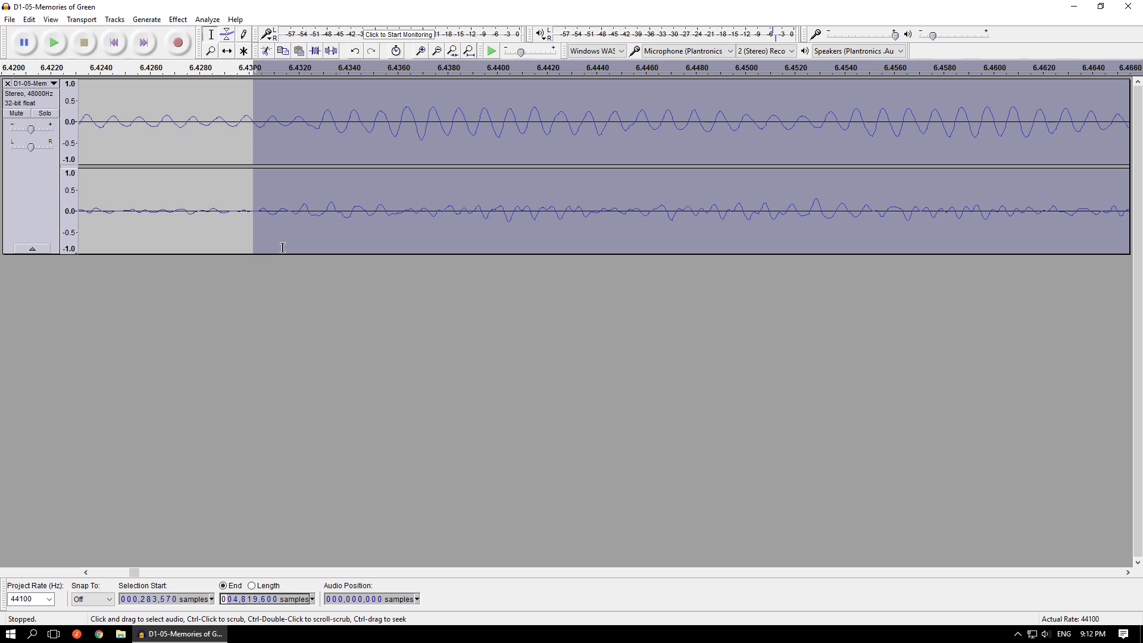
# - Loop-play the selection, skip ahead to about 1:46 to hear the transition back to the loop start, and stop playback
pyautogui.scroll(-6, 246, 316)
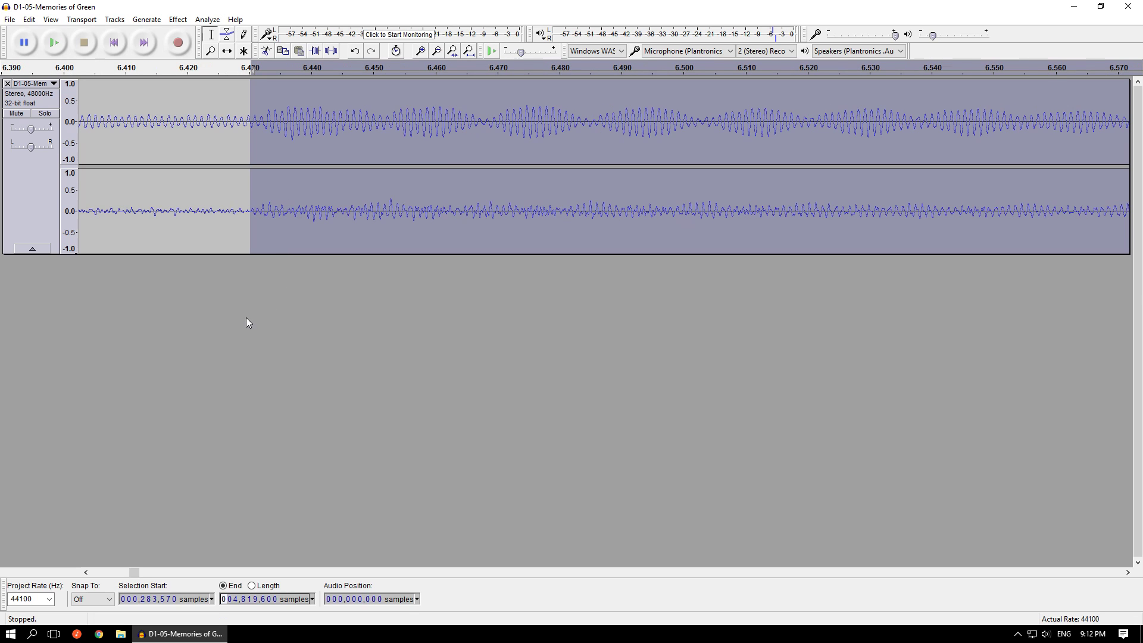
pyautogui.scroll(-5, 239, 310)
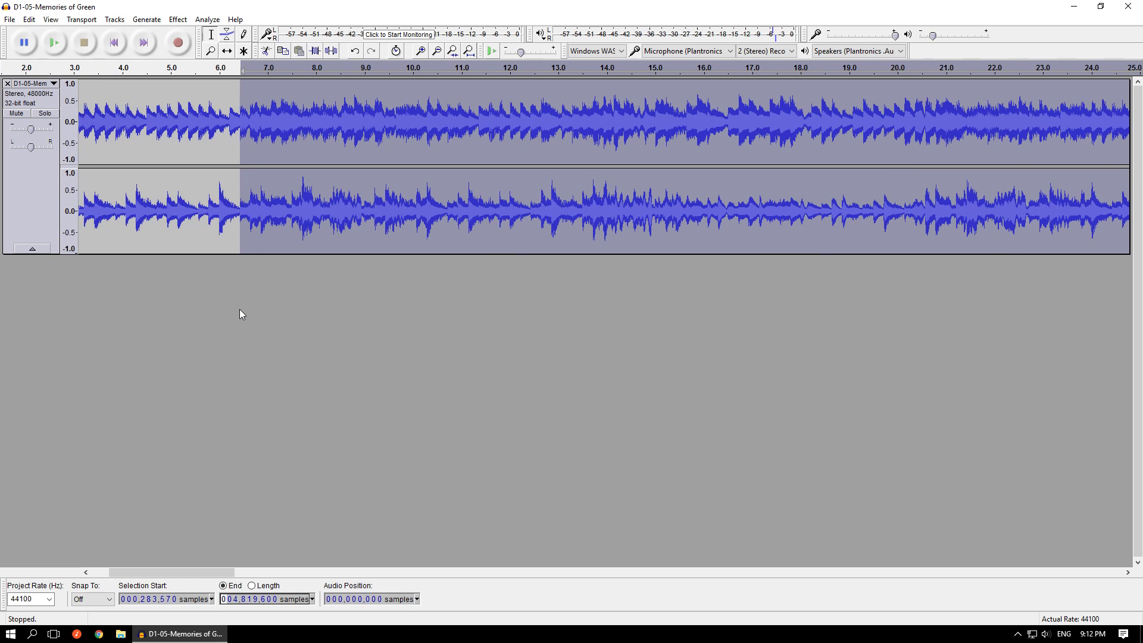
pyautogui.scroll(-1, 240, 314)
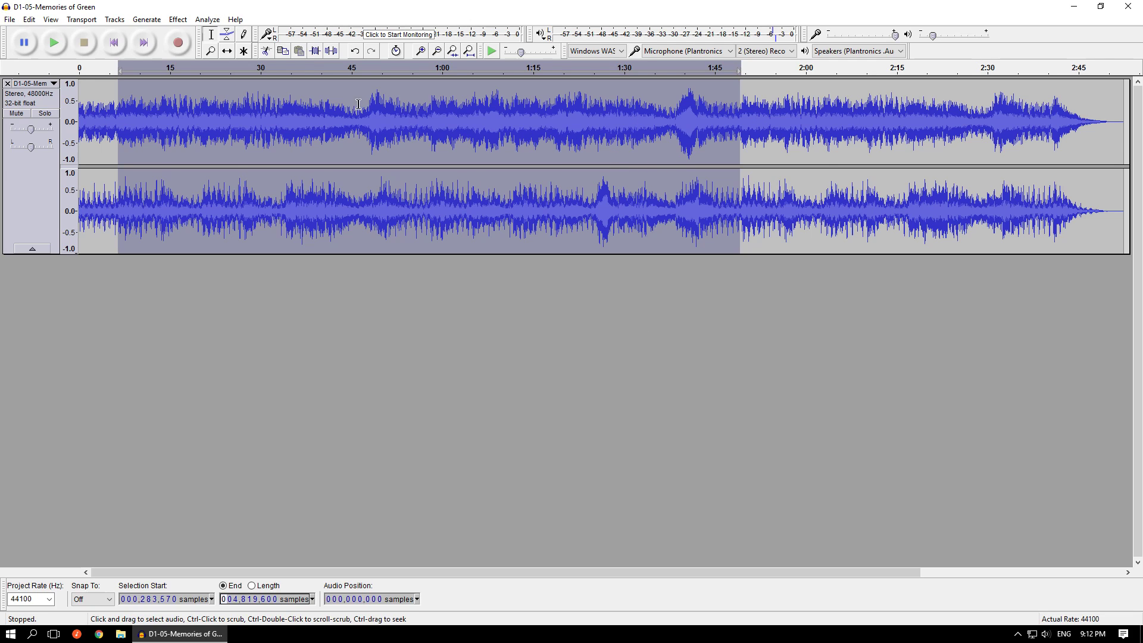
pyautogui.press('shift')
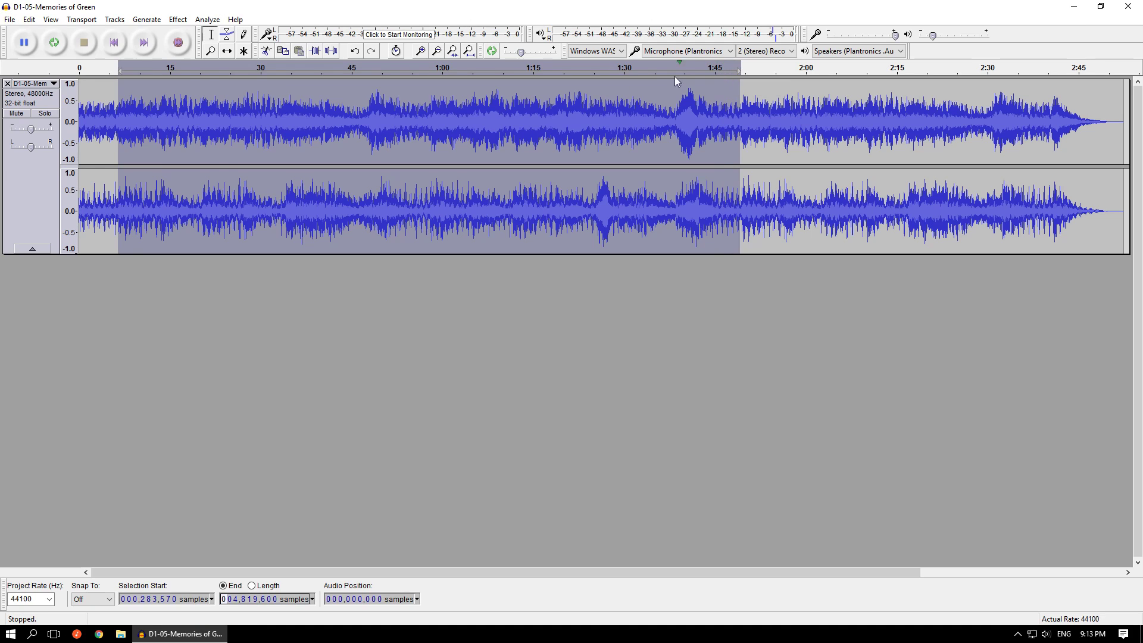
pyautogui.click(718, 73)
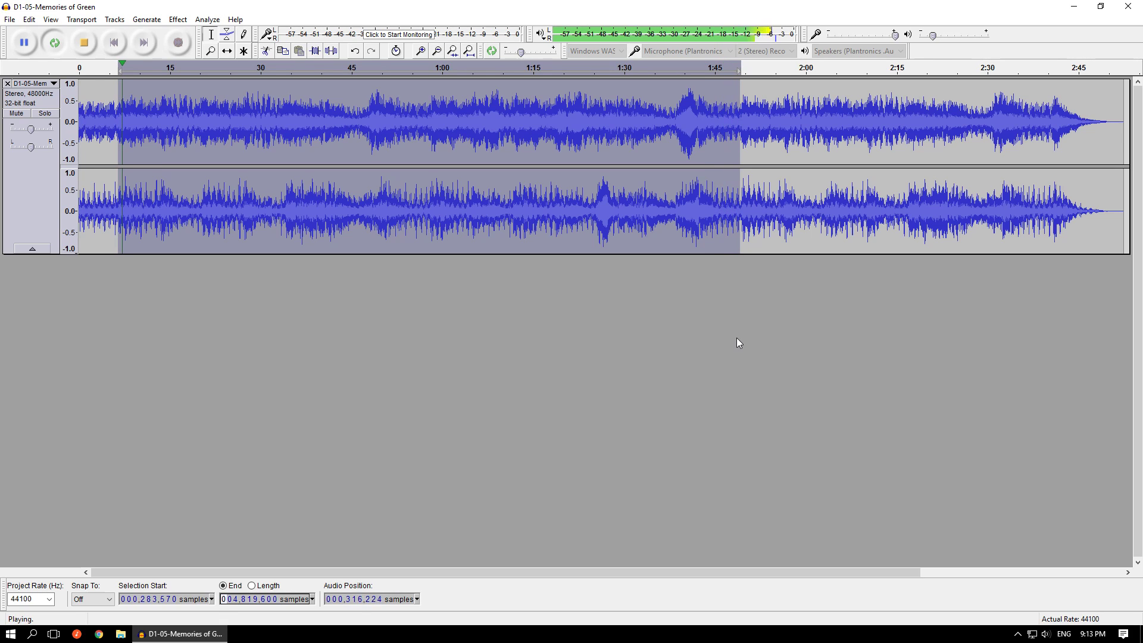
pyautogui.click(725, 72)
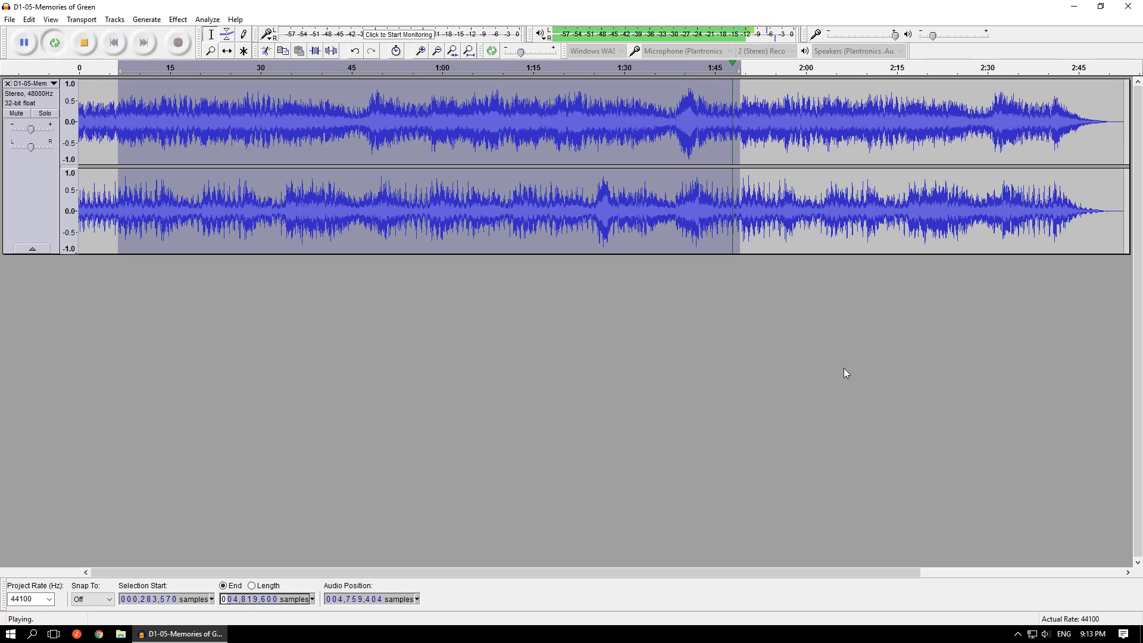
pyautogui.click(84, 42)
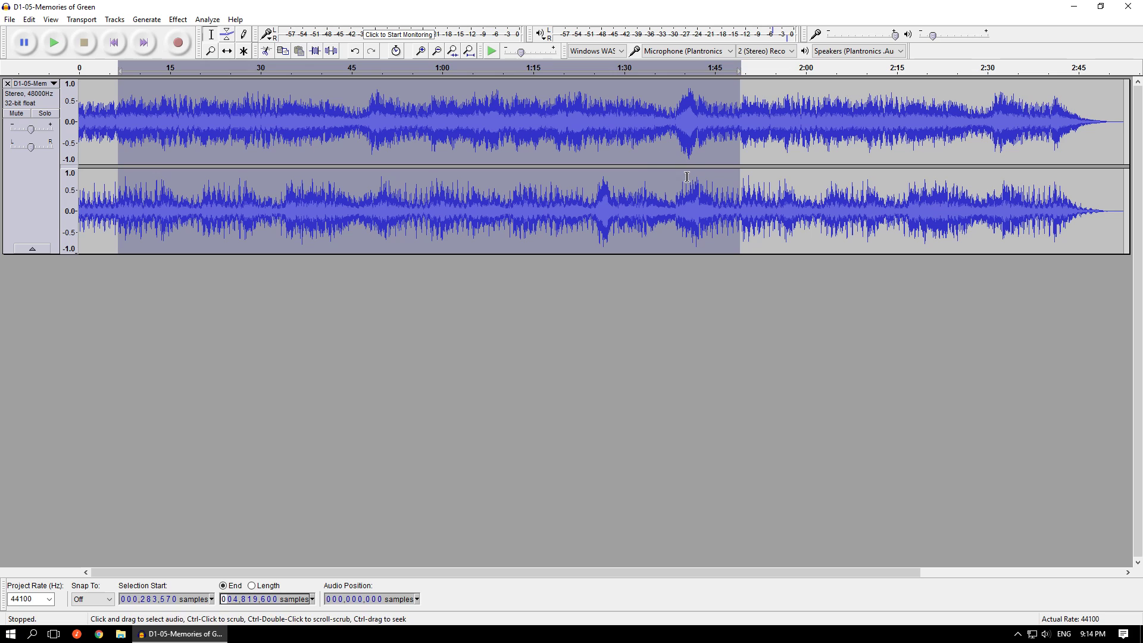
# - Move the selection's end to an earlier zero crossing near 1:48.219, at sample 4,772,475
pyautogui.scroll(4, 737, 131)
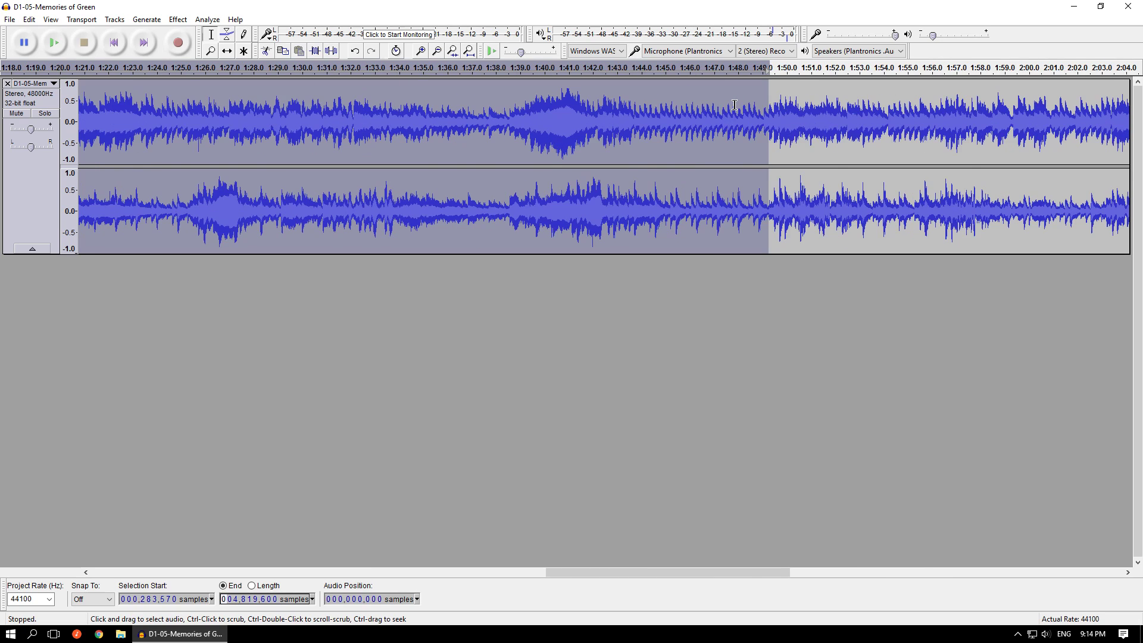
pyautogui.keyDown('shift'); pyautogui.click(754, 122); pyautogui.keyUp('shift')
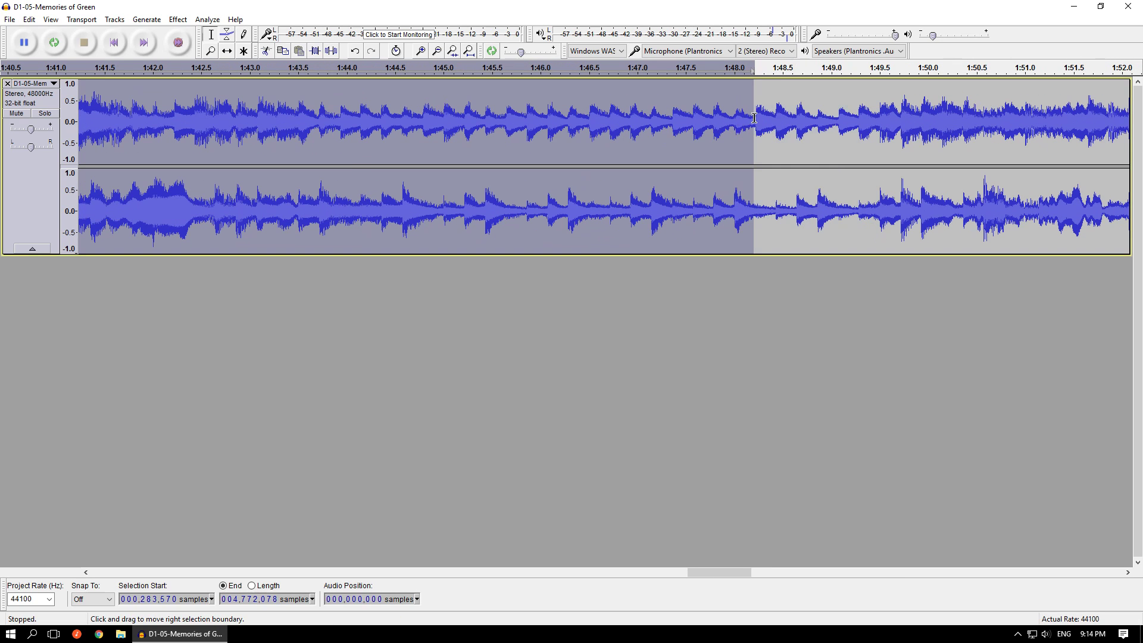
pyautogui.scroll(4, 764, 110)
pyautogui.scroll(4, 766, 104)
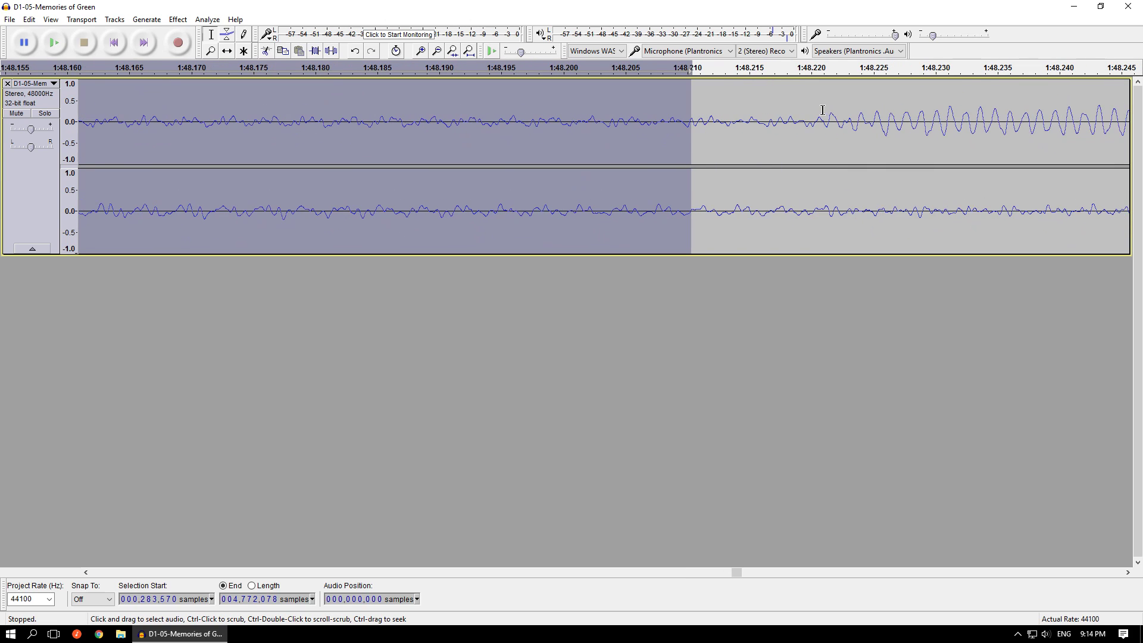
pyautogui.scroll(1, 818, 112)
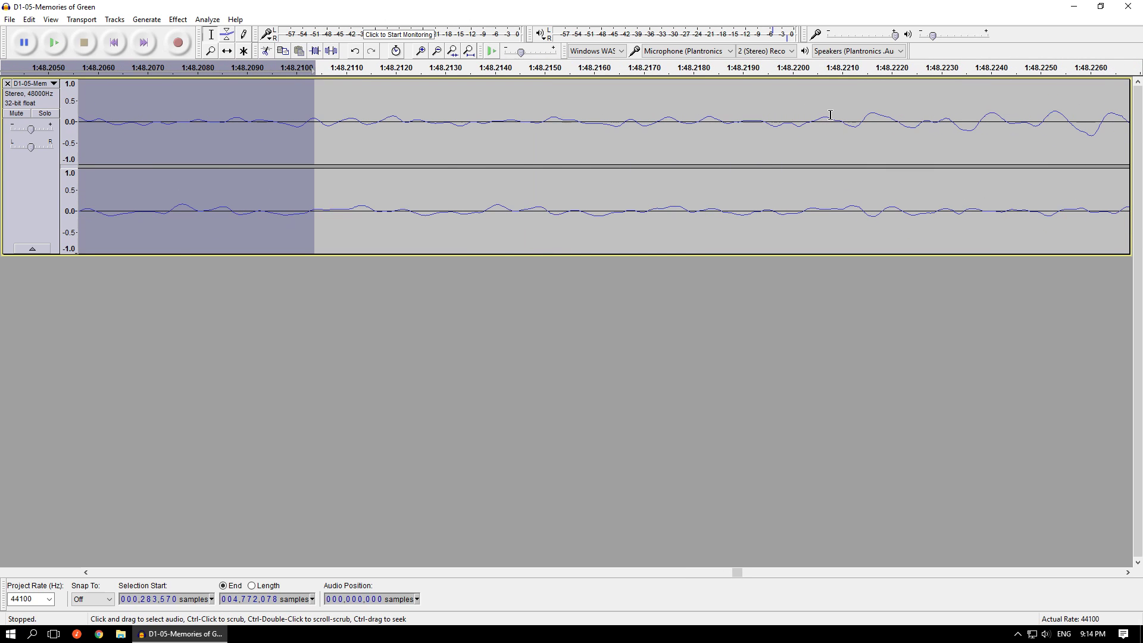
pyautogui.keyDown('shift'); pyautogui.click(759, 123); pyautogui.keyUp('shift')
pyautogui.scroll(2, 763, 109)
pyautogui.scroll(2, 763, 108)
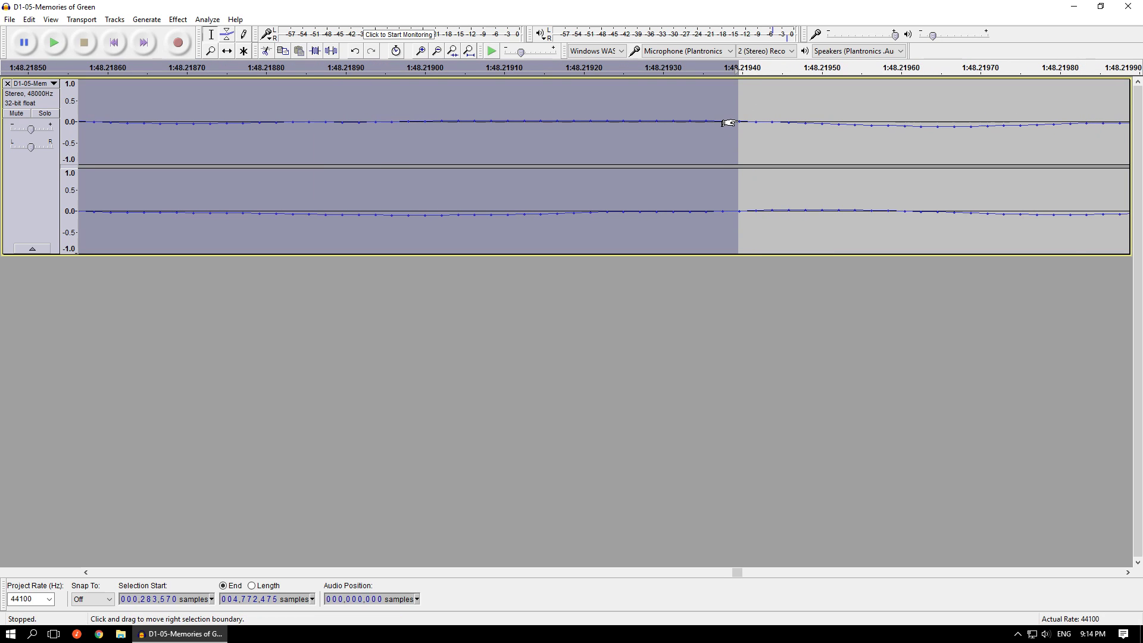
# - Loop-play the shortened selection and skip ahead to about 1:42 to listen to its loop transition
pyautogui.hotkey('shift', 'space')
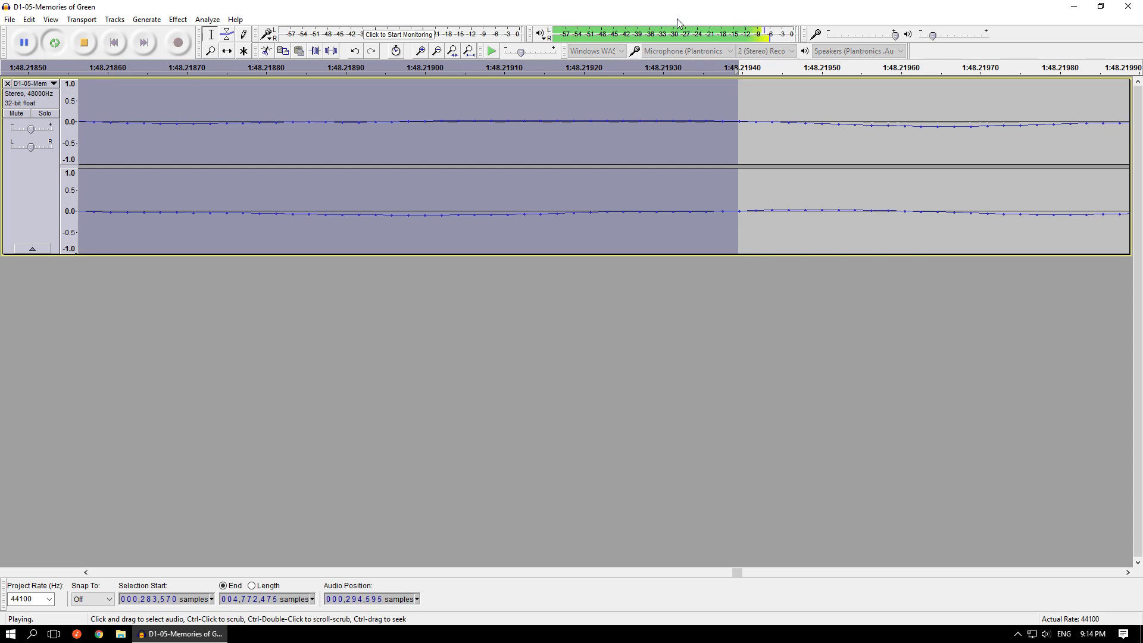
pyautogui.scroll(-9, 973, 325)
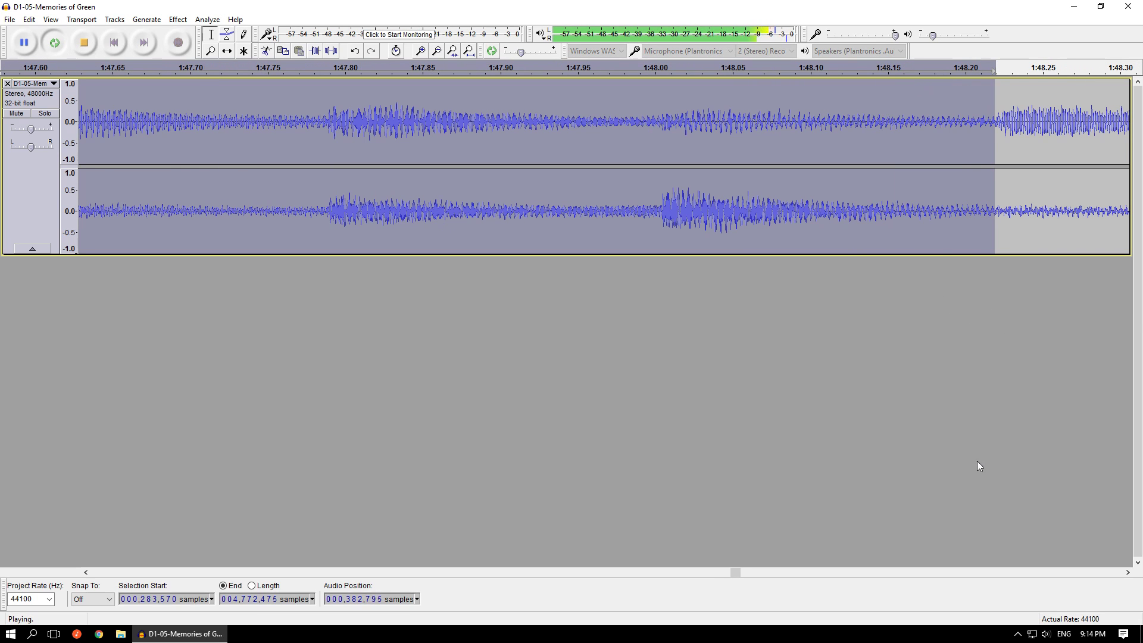
pyautogui.scroll(-5, 974, 418)
pyautogui.scroll(-4, 973, 422)
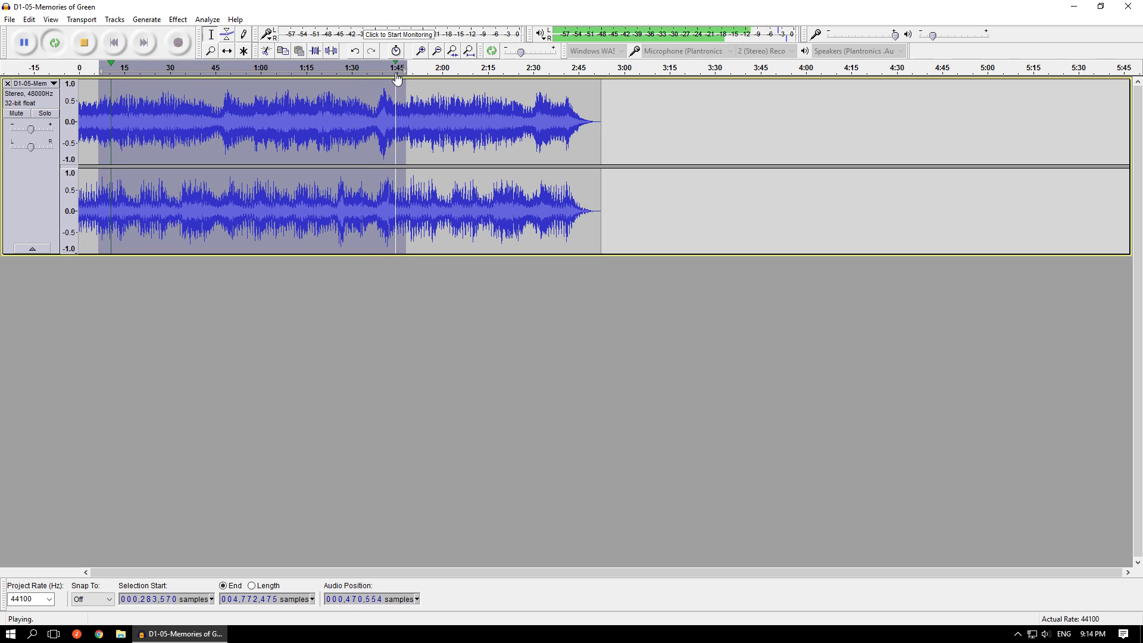
pyautogui.click(387, 71)
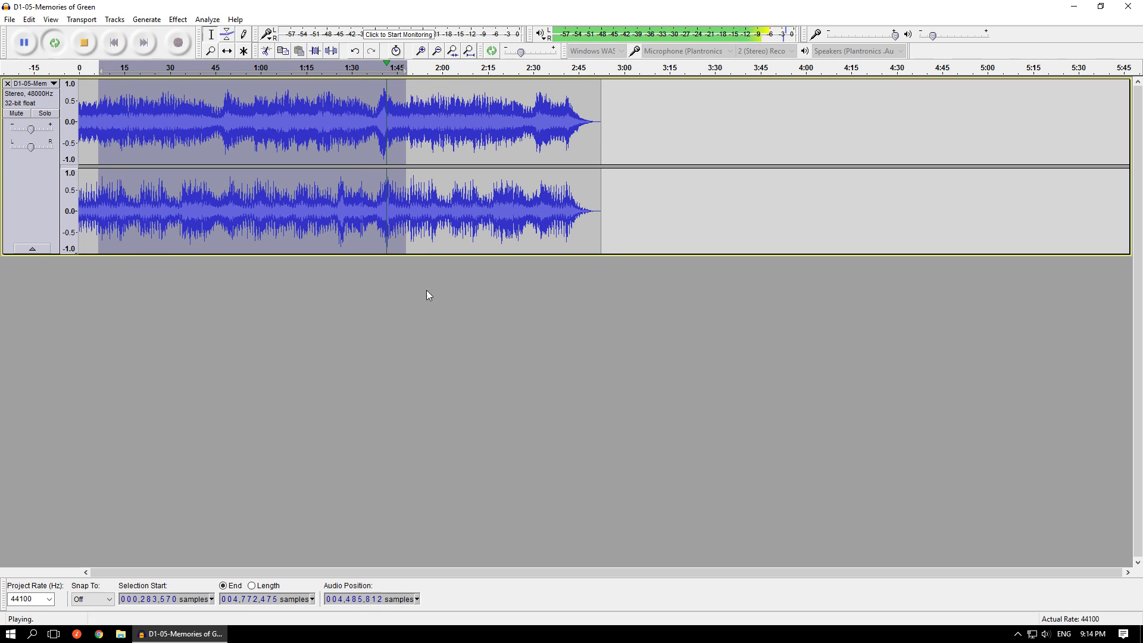
# - Listen to the shortened selection's transition back to the loop start, and stop playback
pyautogui.scroll(1, 88, 334)
pyautogui.scroll(-1, 31, 315)
pyautogui.scroll(1, 94, 334)
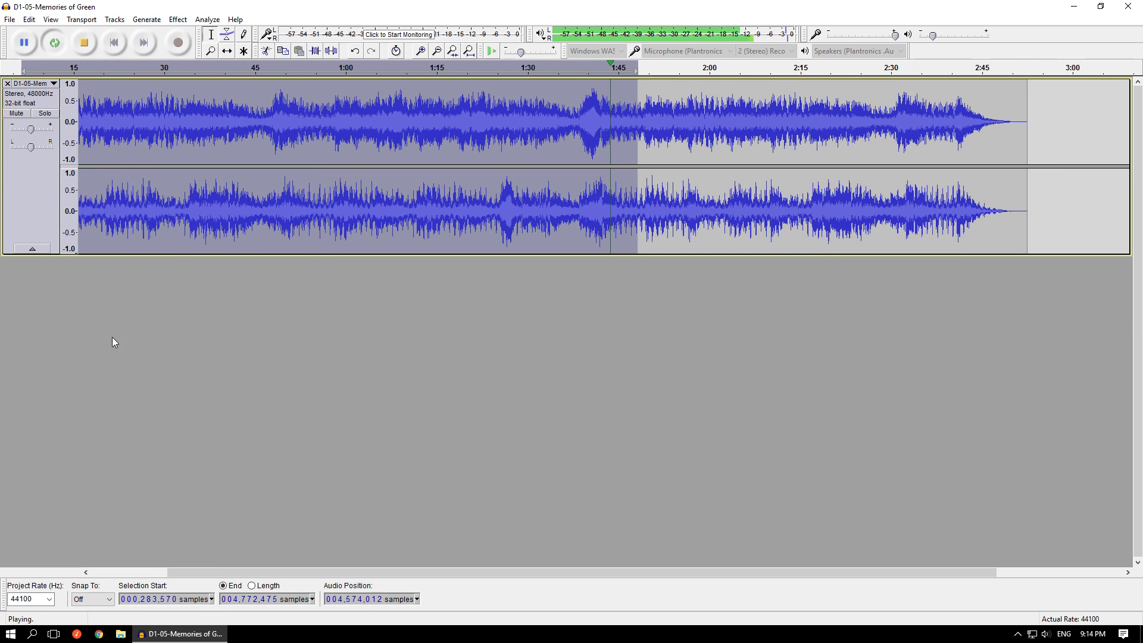
pyautogui.scroll(-2, 327, 379)
pyautogui.scroll(2, 49, 324)
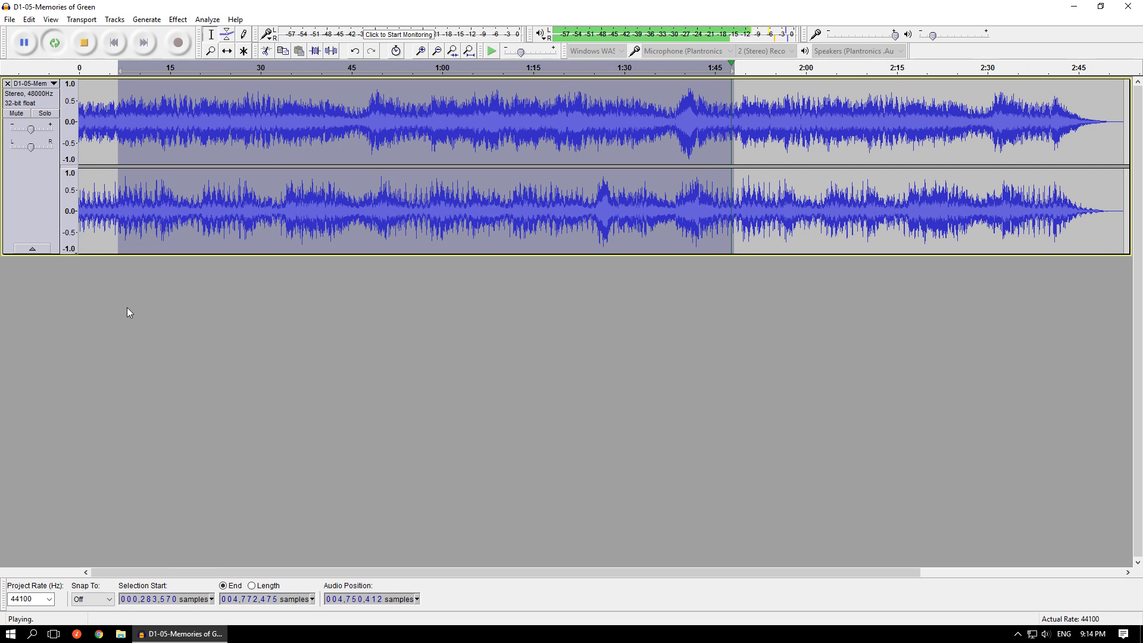
pyautogui.click(84, 44)
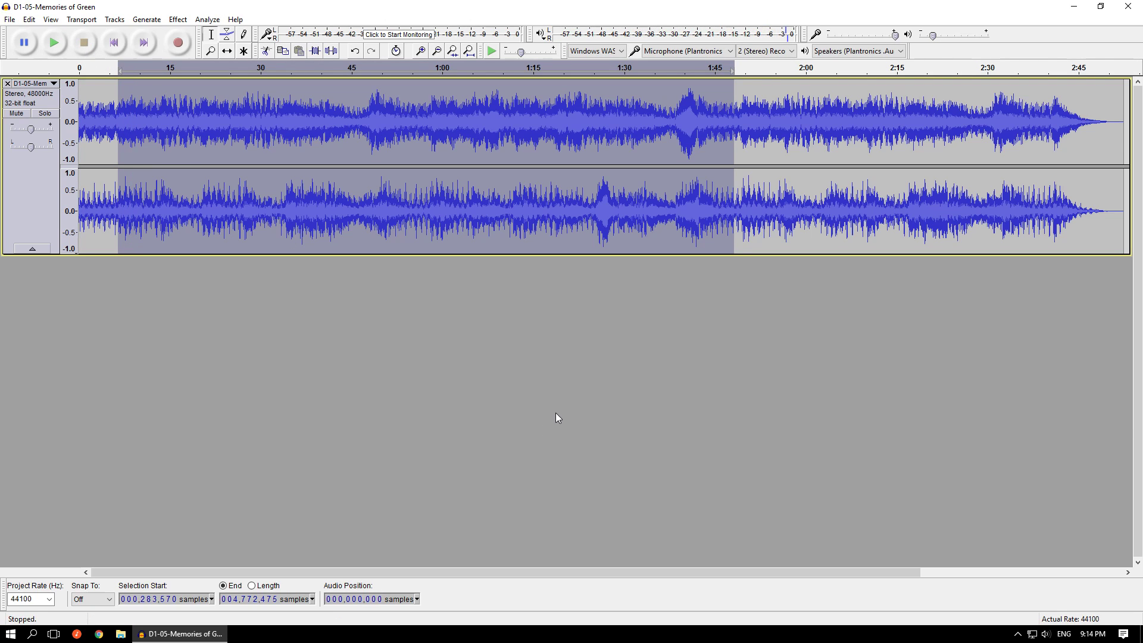
# - Set the selection's end to sample 4,819,600 and inspect the waveform's zero crossing there
pyautogui.scroll(3, 733, 104)
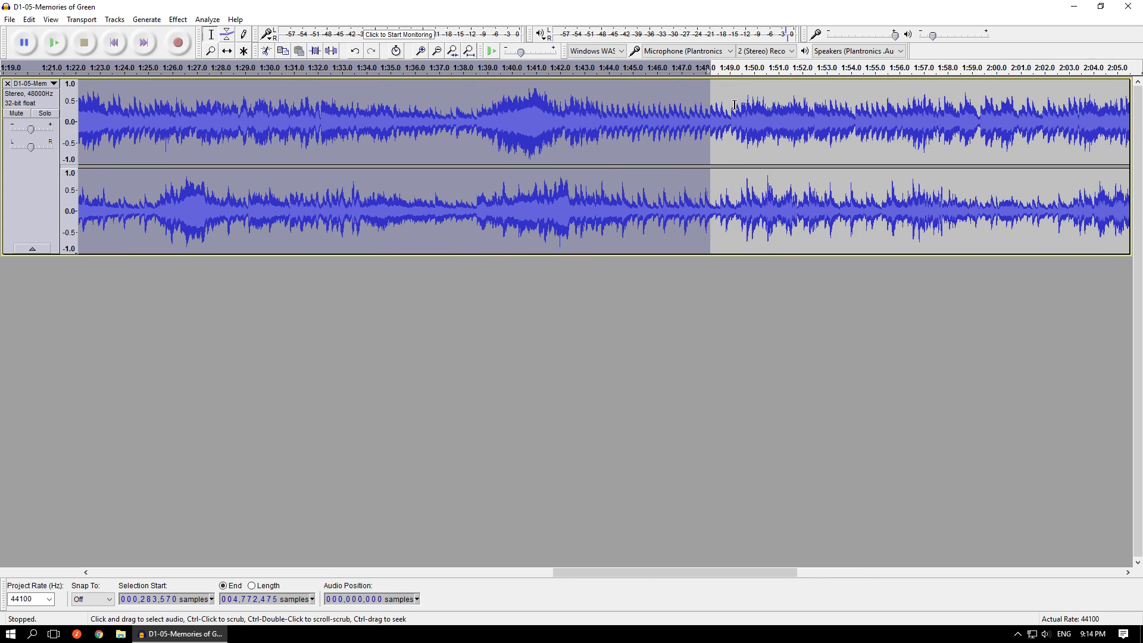
pyautogui.scroll(1, 733, 104)
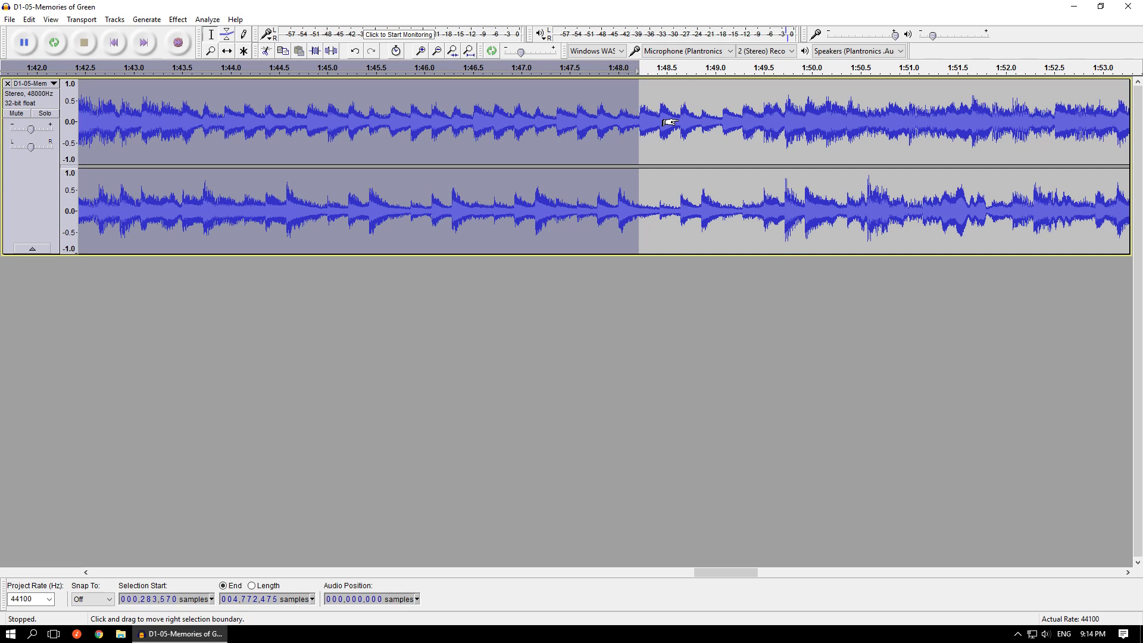
pyautogui.keyDown('shift'); pyautogui.click(677, 122); pyautogui.keyUp('shift')
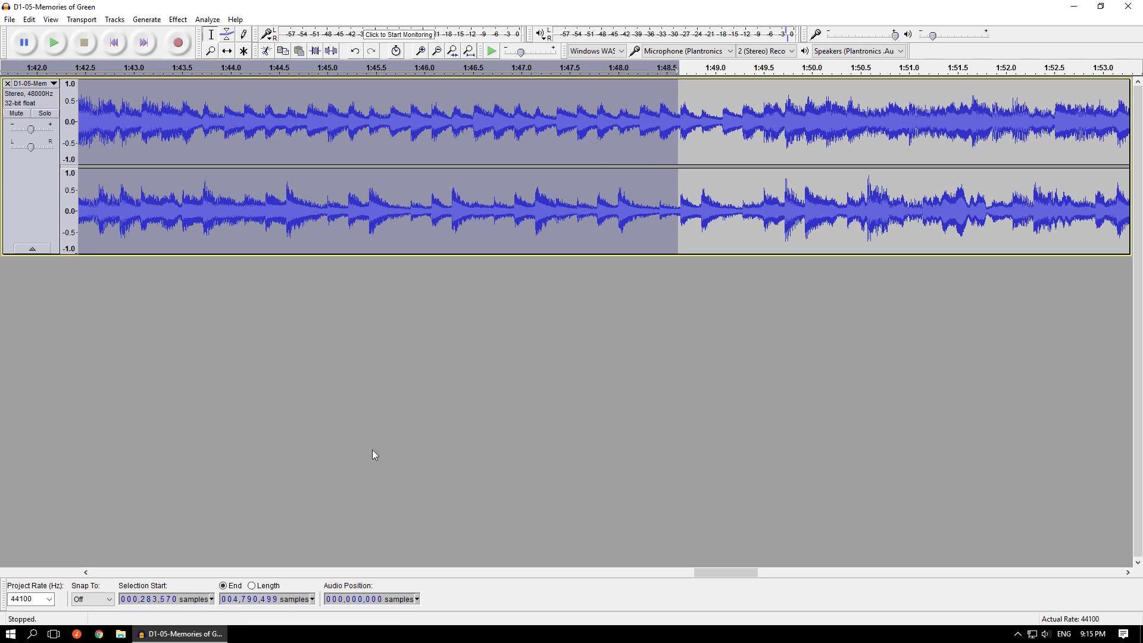
pyautogui.click(243, 598)
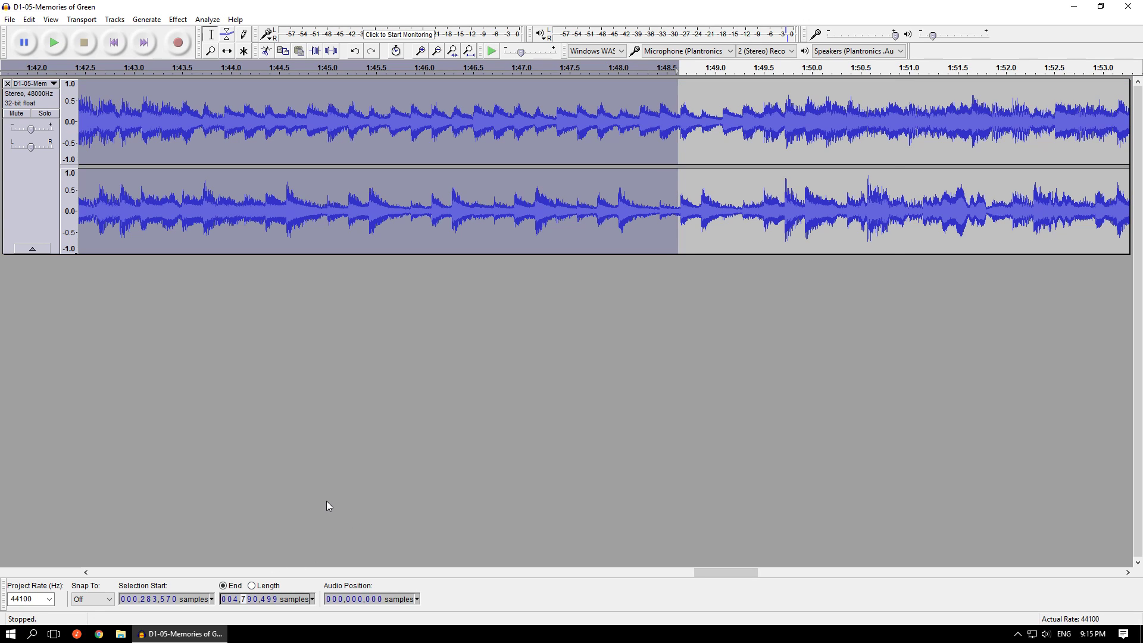
pyautogui.write('819600')
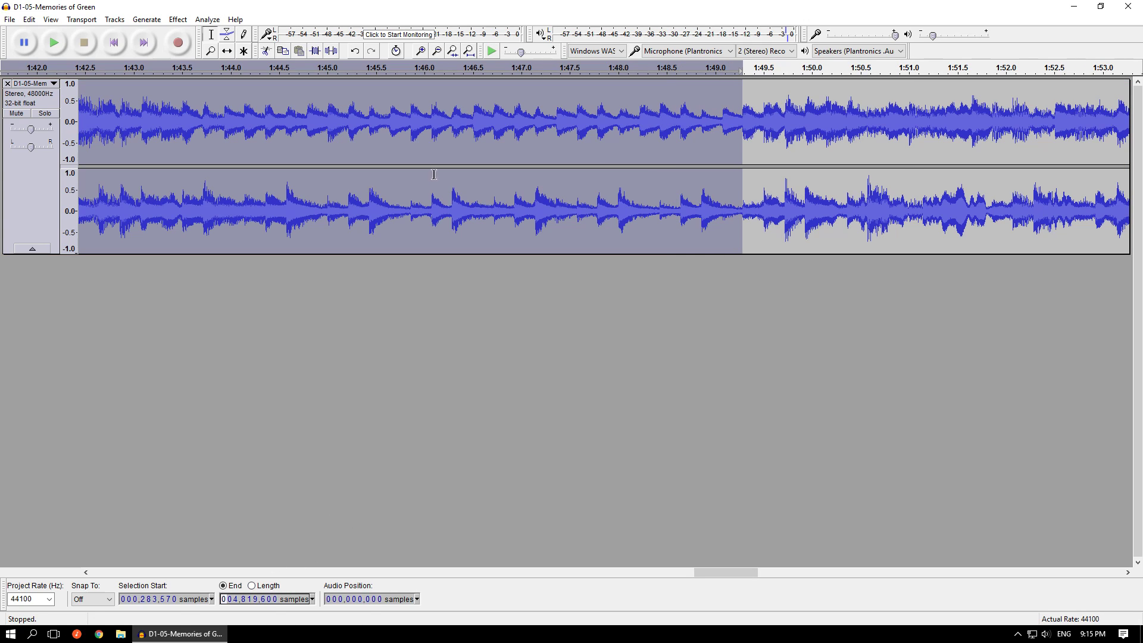
pyautogui.keyDown('ctrl'); pyautogui.scroll(3, 738, 110); pyautogui.keyUp('ctrl')
pyautogui.keyDown('ctrl'); pyautogui.scroll(7, 785, 107); pyautogui.keyUp('ctrl')
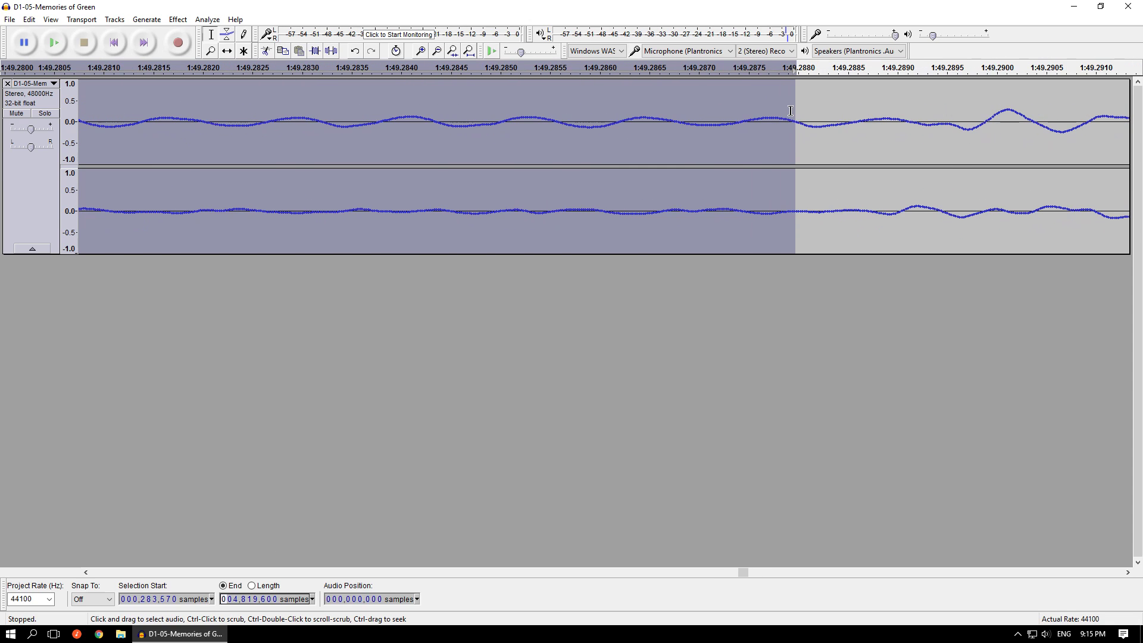
pyautogui.keyDown('ctrl'); pyautogui.scroll(2, 791, 110); pyautogui.keyUp('ctrl')
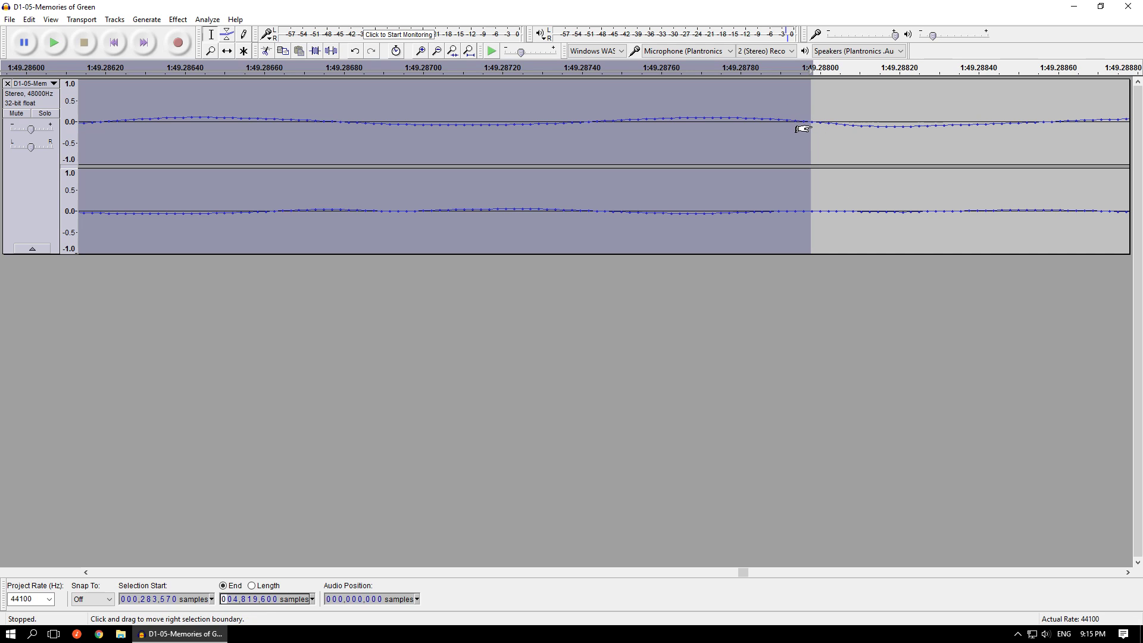
pyautogui.keyDown('ctrl'); pyautogui.scroll(-3, 991, 369); pyautogui.keyUp('ctrl')
pyautogui.keyDown('ctrl'); pyautogui.scroll(-13, 994, 363); pyautogui.keyUp('ctrl')
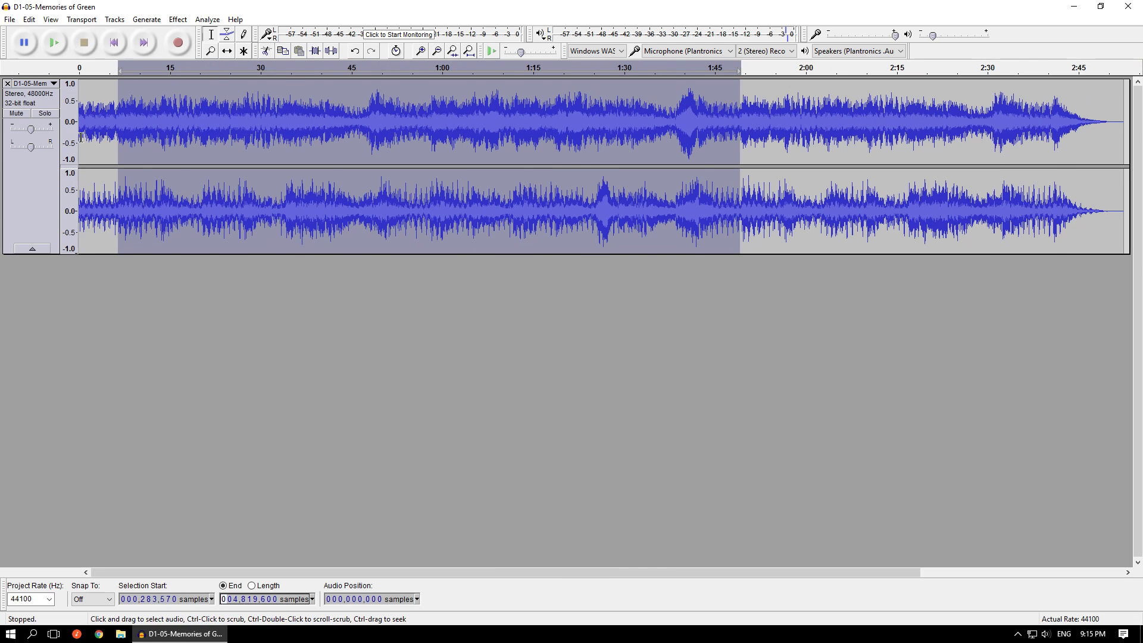
# - Move the selection's start one sample forward to 283,571, at the zero crossing near 6.430 s
pyautogui.keyDown('ctrl'); pyautogui.scroll(3, 139, 111); pyautogui.keyUp('ctrl')
pyautogui.keyDown('ctrl'); pyautogui.scroll(8, 290, 113); pyautogui.keyUp('ctrl')
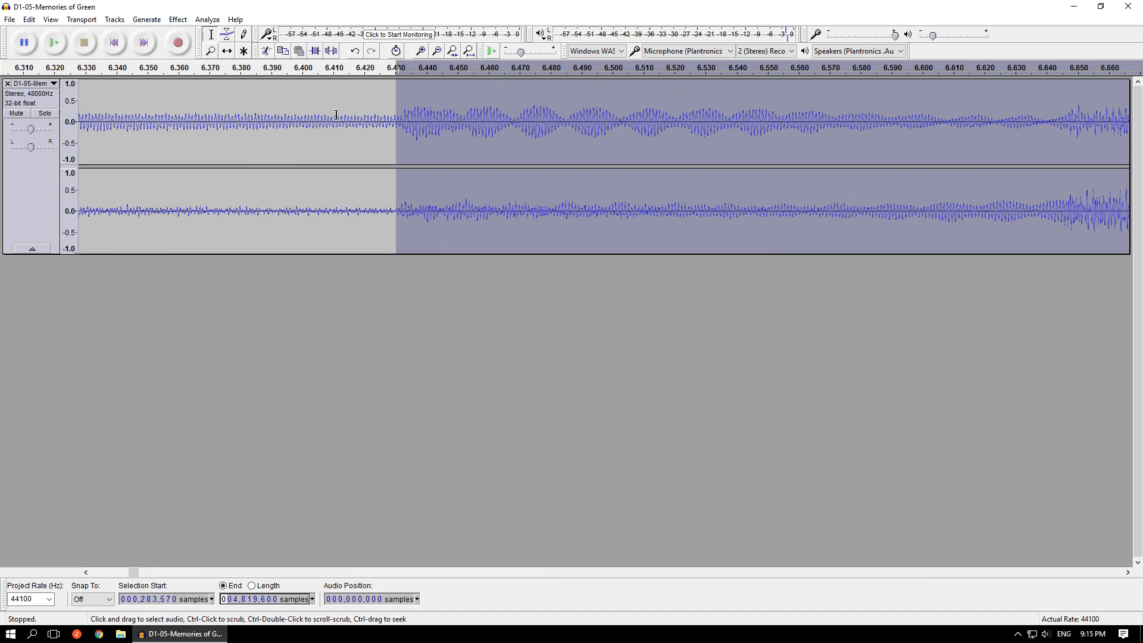
pyautogui.keyDown('ctrl'); pyautogui.scroll(5, 428, 109); pyautogui.keyUp('ctrl')
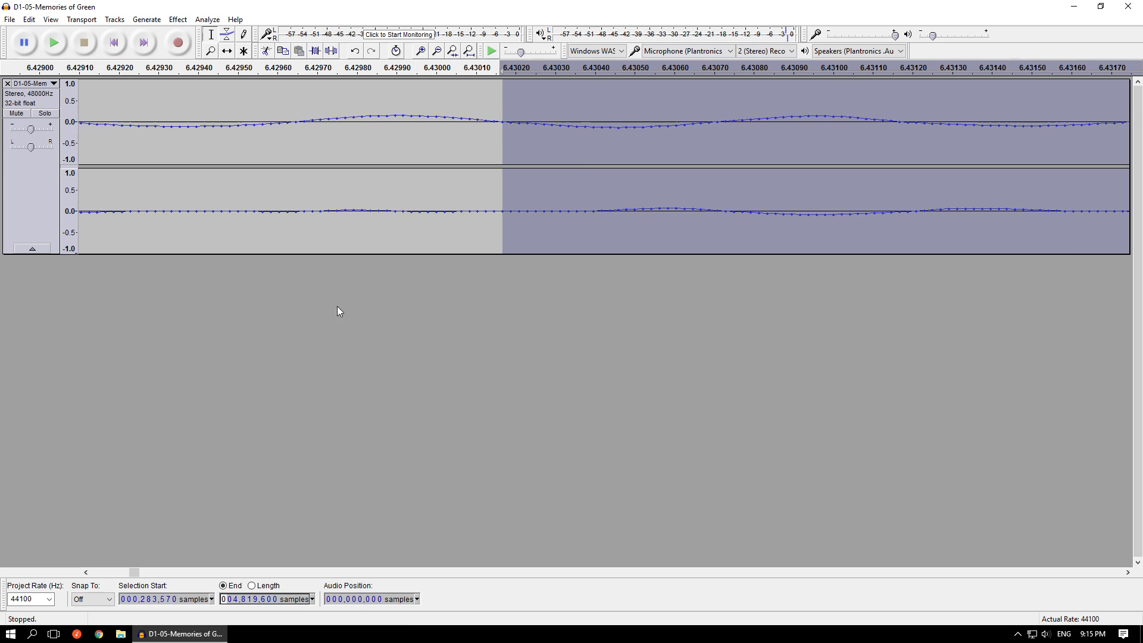
pyautogui.click(176, 600)
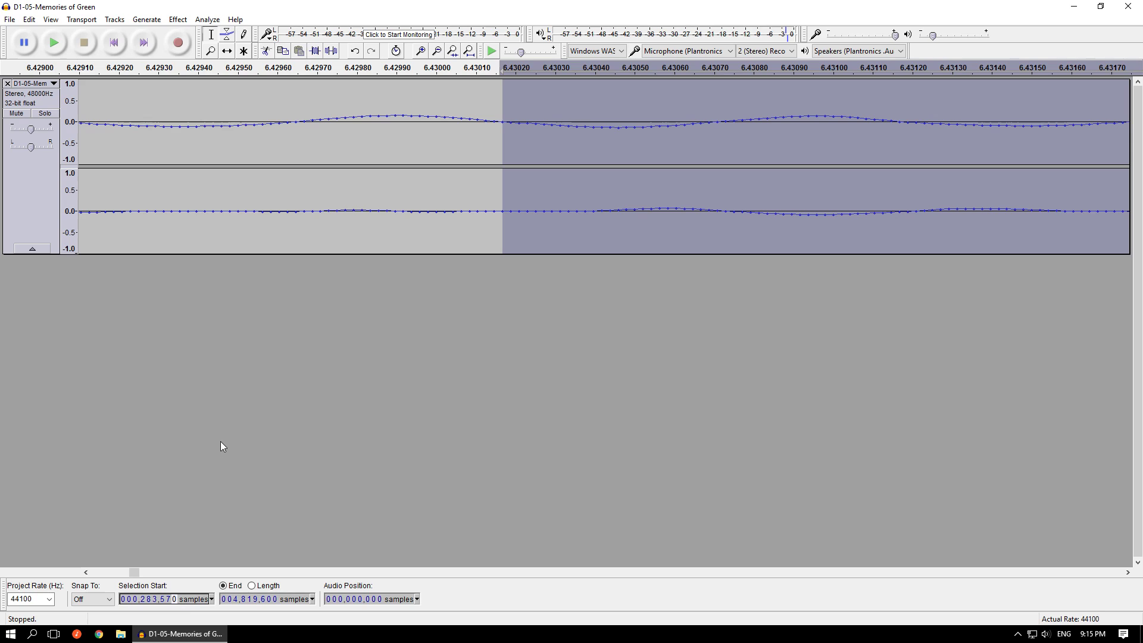
pyautogui.press('Up')
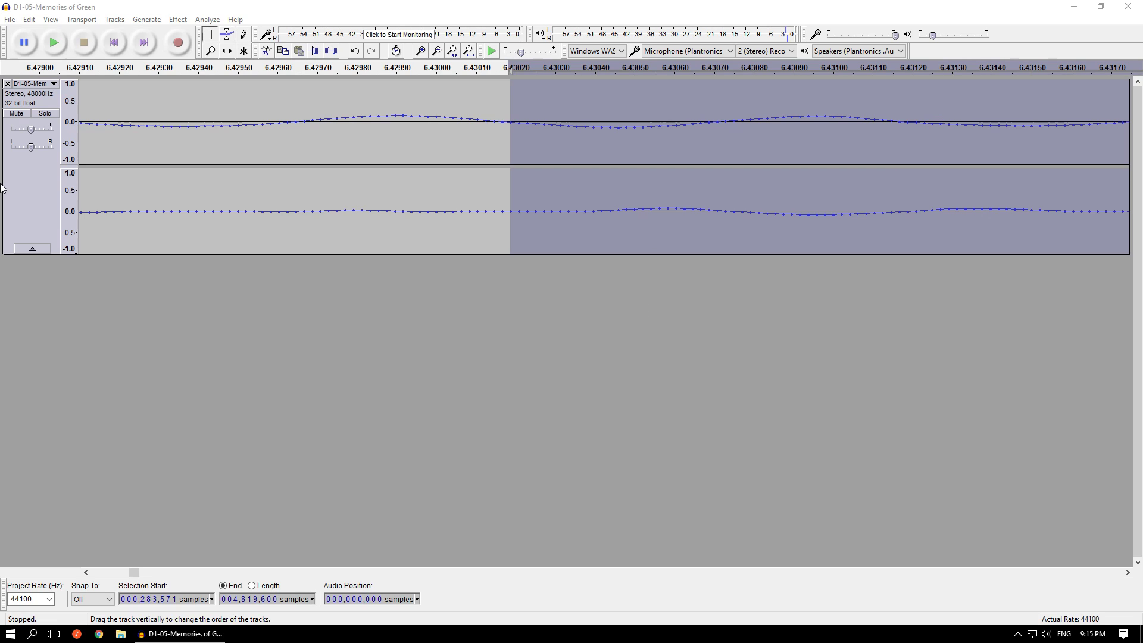
pyautogui.click(516, 367)
pyautogui.scroll(-9, 595, 324)
pyautogui.scroll(-7, 633, 294)
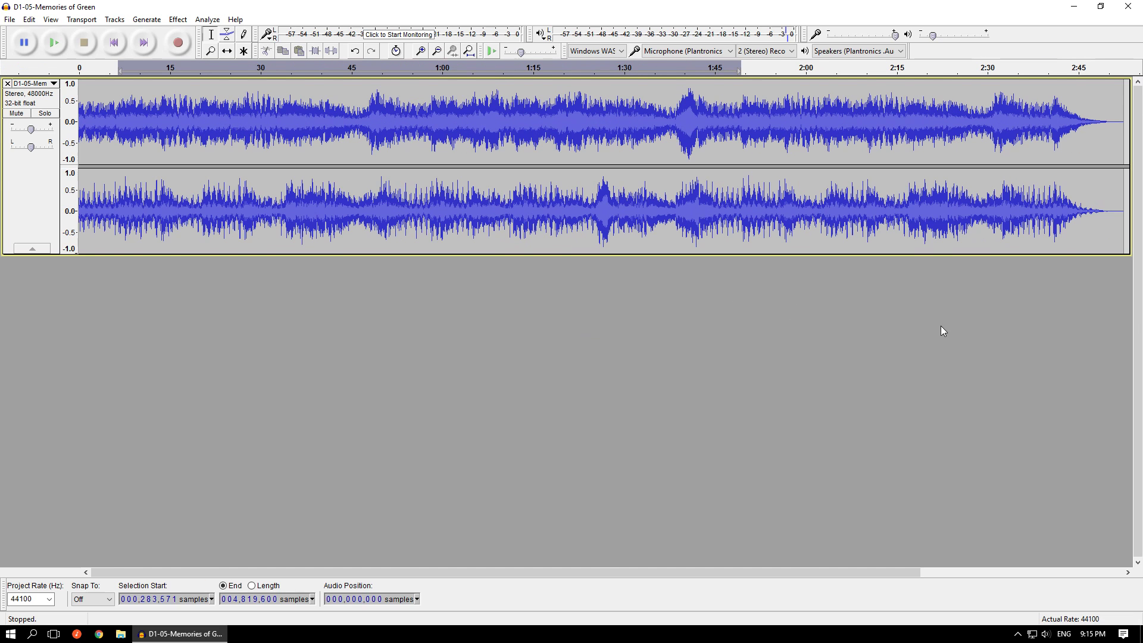
pyautogui.scroll(-1, 964, 326)
pyautogui.hotkey('ctrl', 'a')
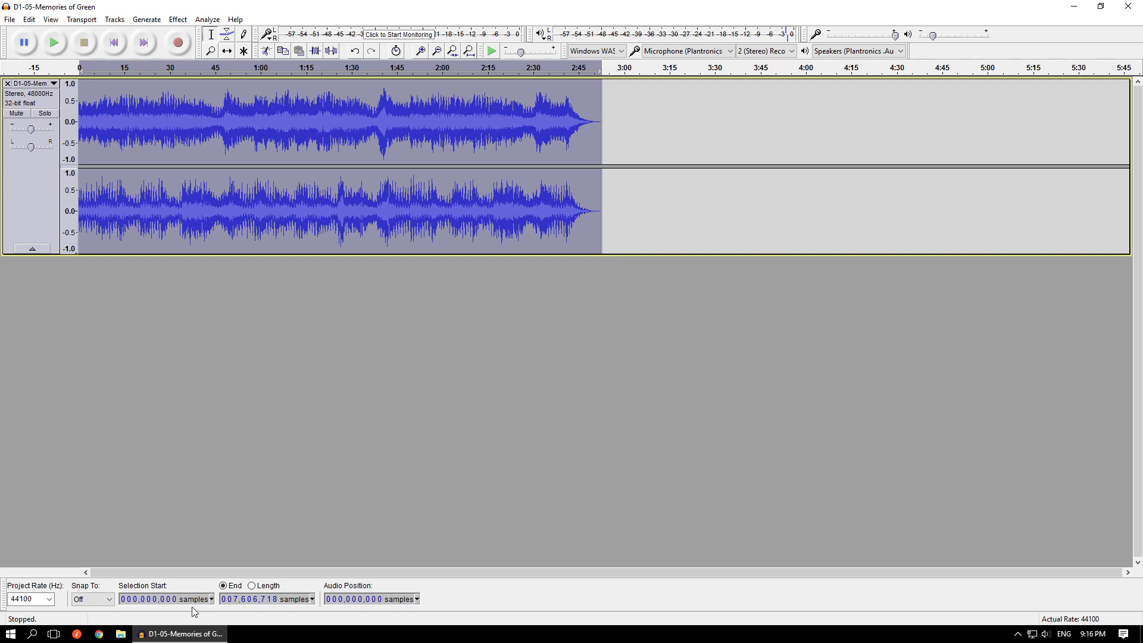
pyautogui.click(136, 602)
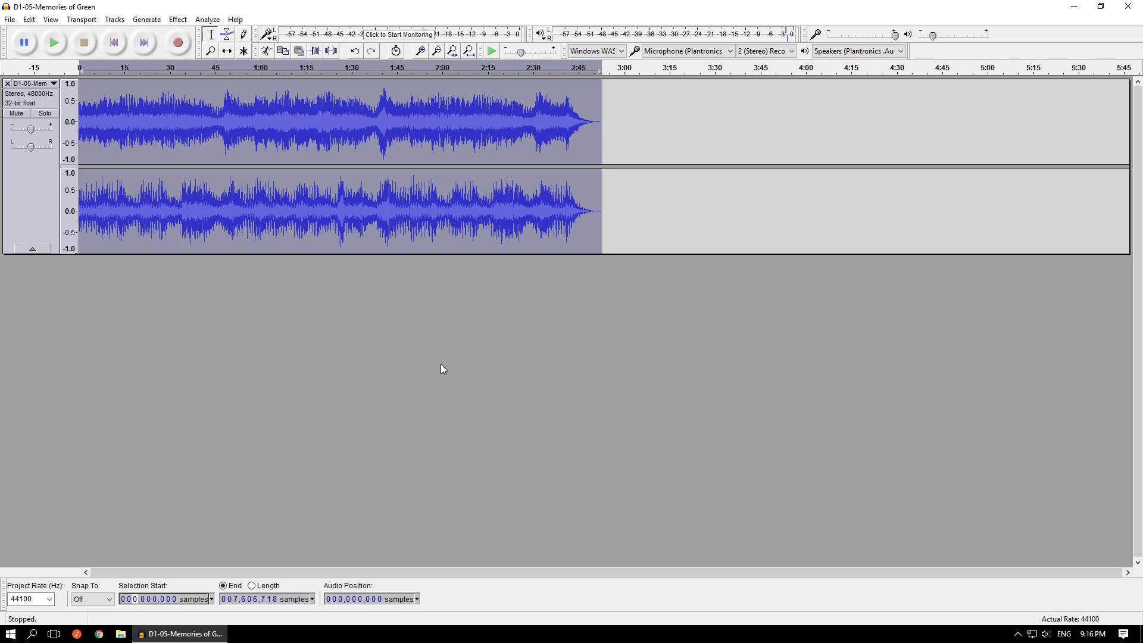
pyautogui.moveTo(637, 136); pyautogui.dragTo(391, 556)
pyautogui.click(379, 427)
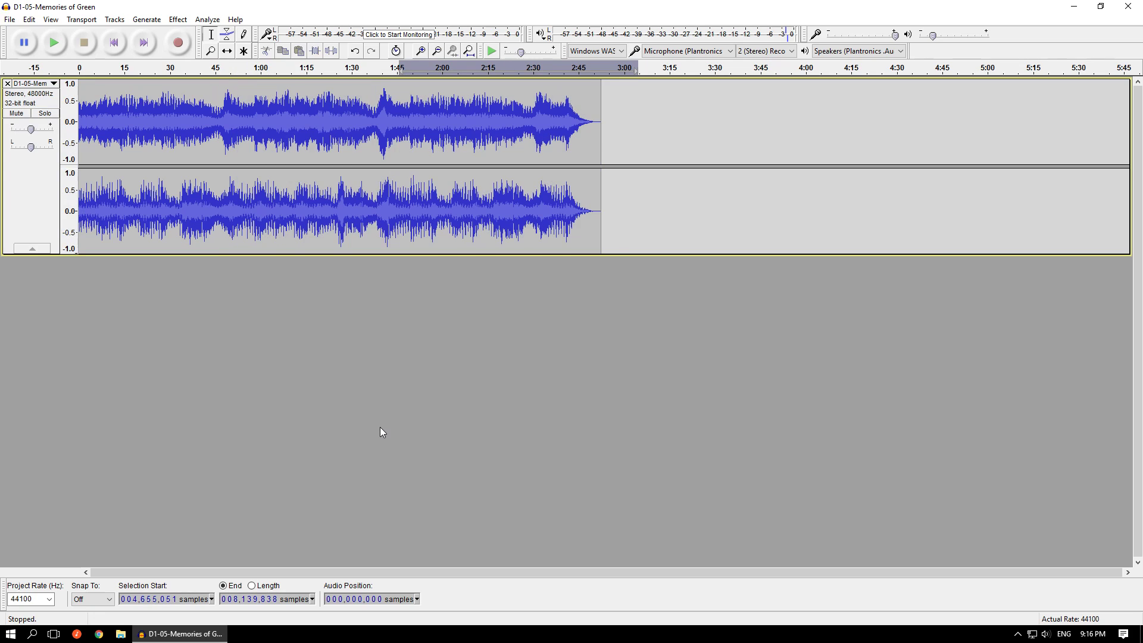
# - Select the audio from sample 4,816,000 to the end of the track and cut it
pyautogui.hotkey('ctrl', 'a')
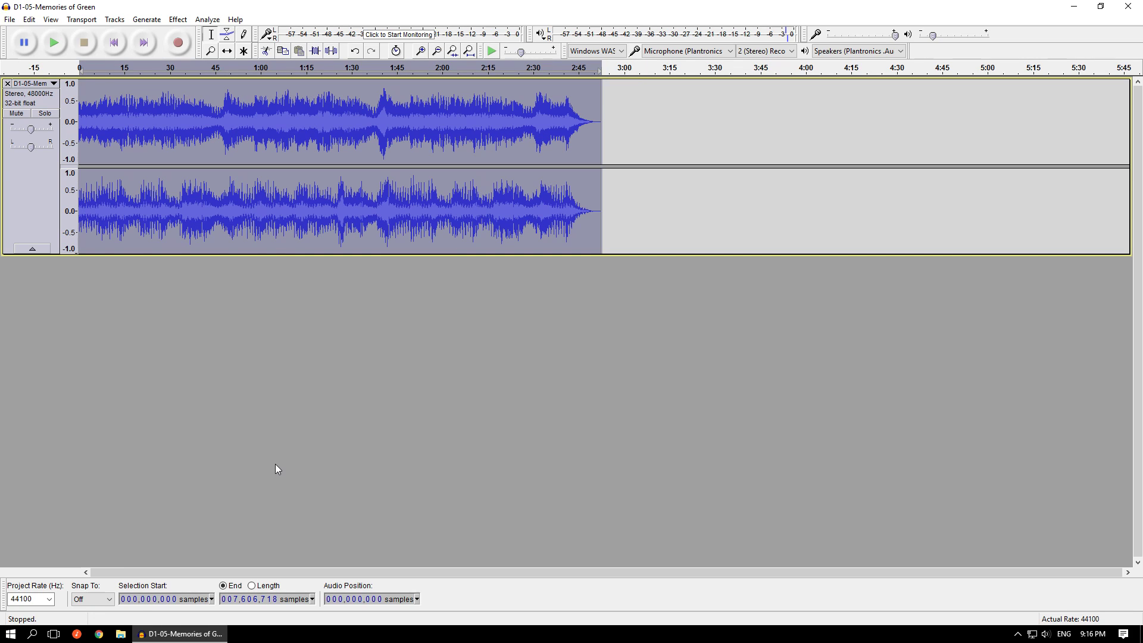
pyautogui.click(136, 601)
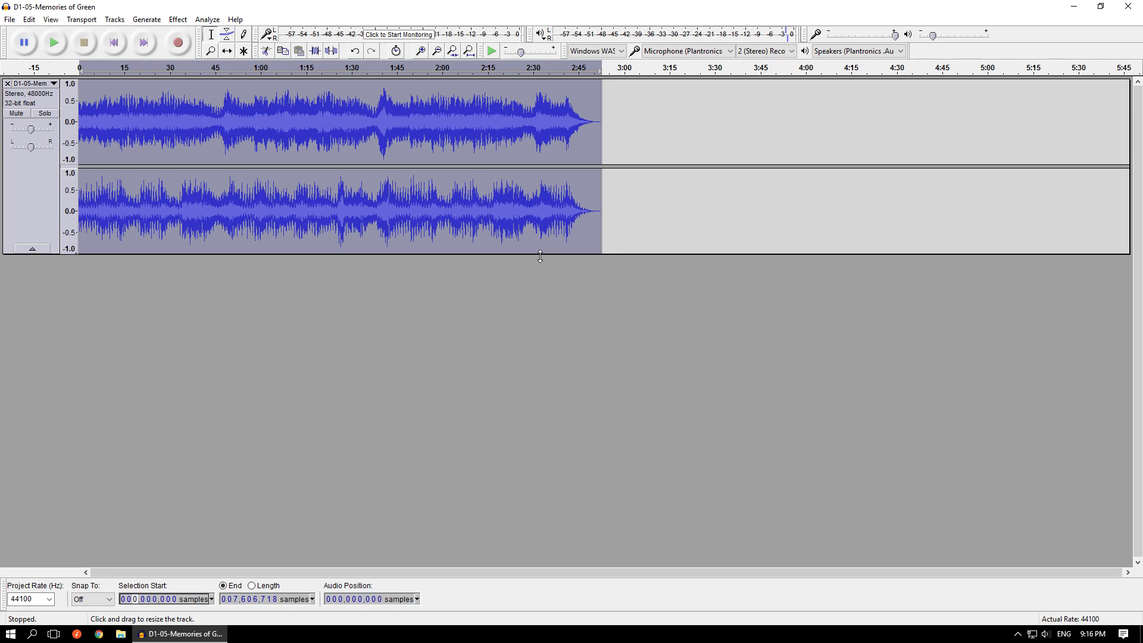
pyautogui.write('004,')
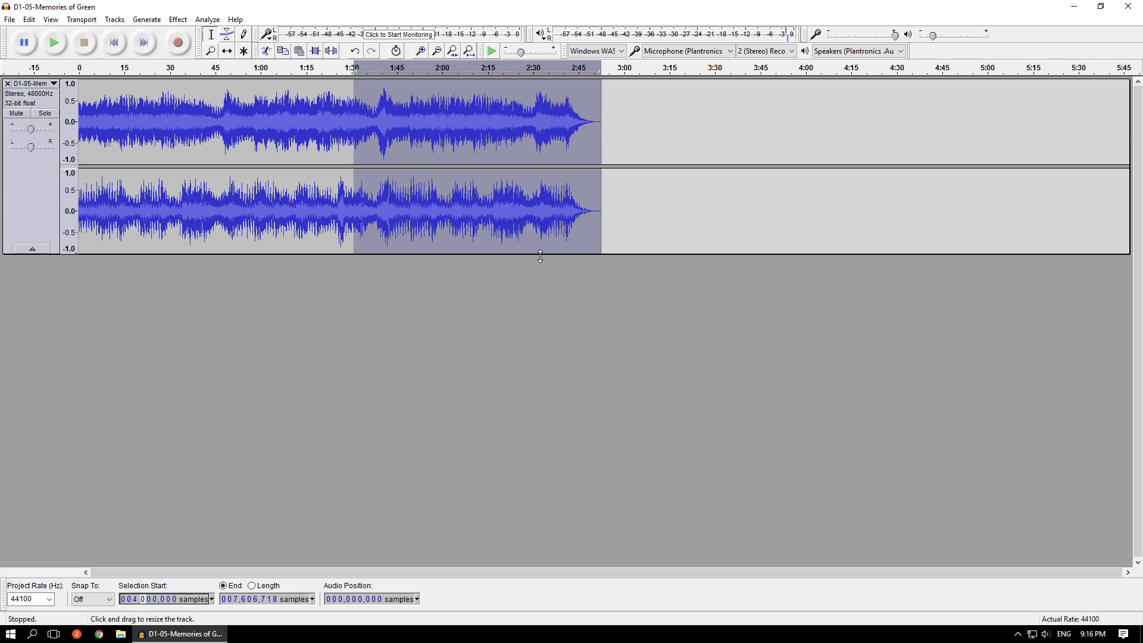
pyautogui.write('816,00')
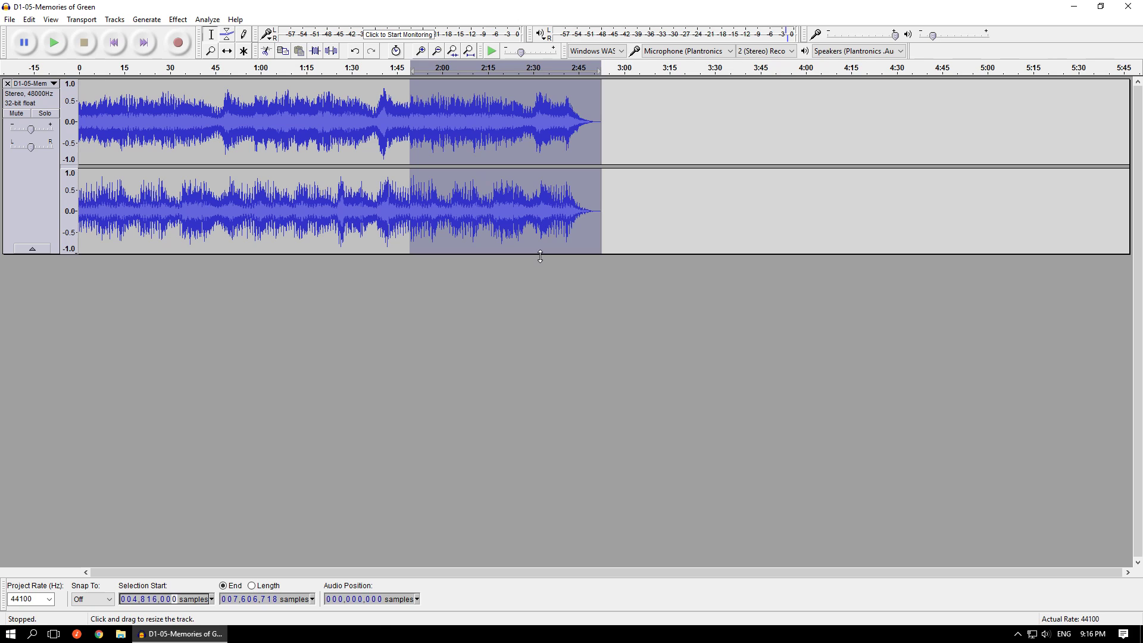
pyautogui.click(29, 19)
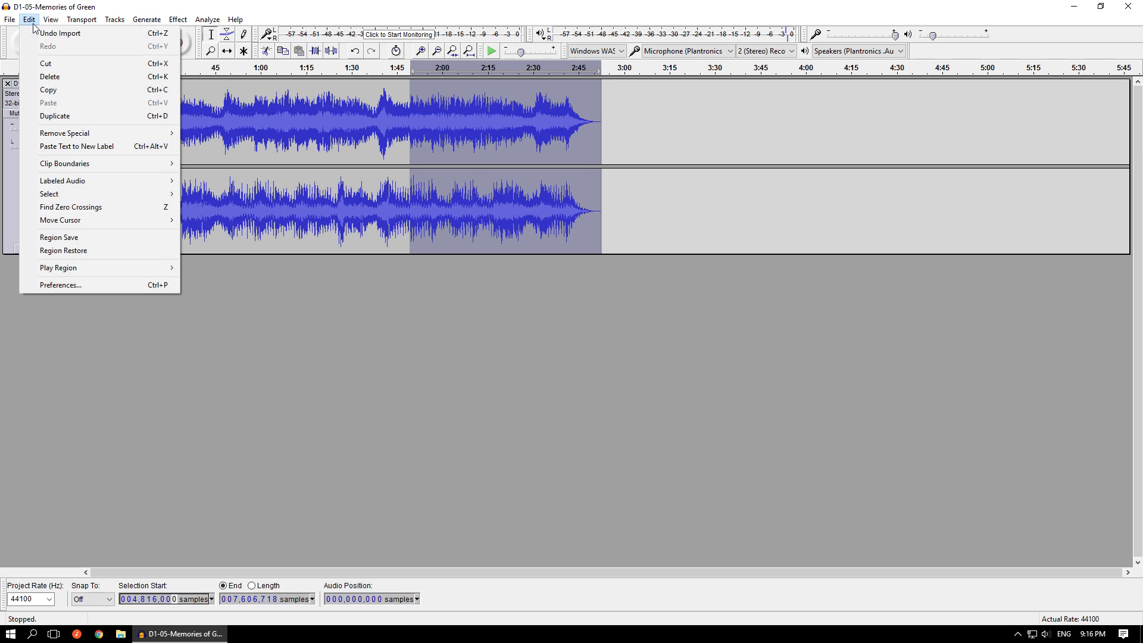
pyautogui.click(57, 68)
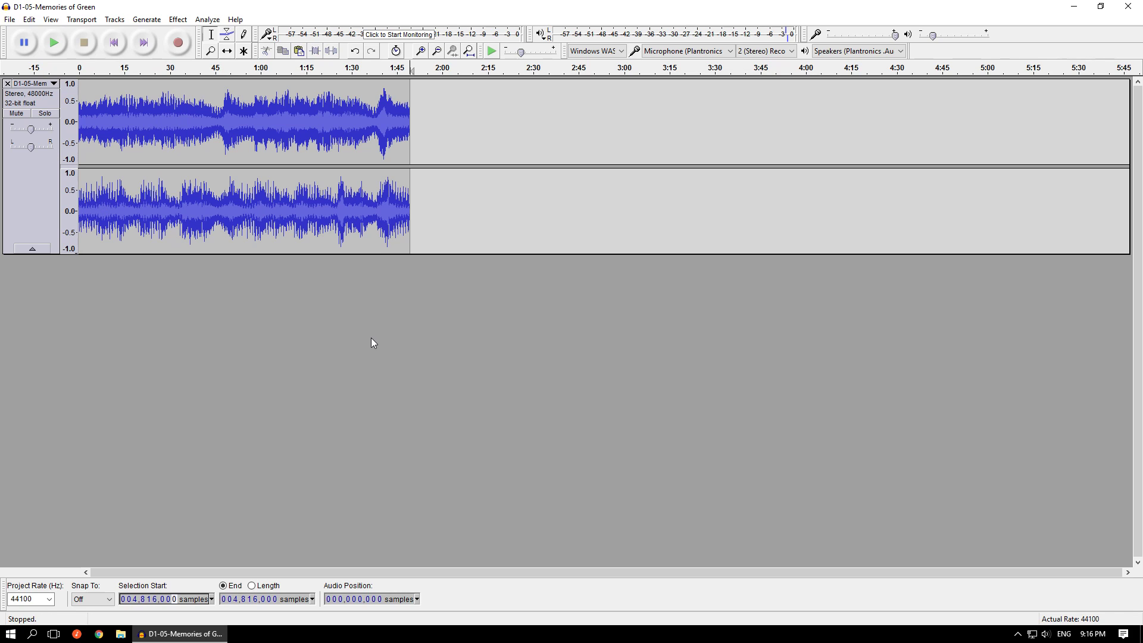
# - Export the trimmed track to the output folder as D1-05-Memories of Green.wav in WAV signed 16-bit PCM format, keeping its metadata
pyautogui.click(11, 21)
pyautogui.click(50, 181)
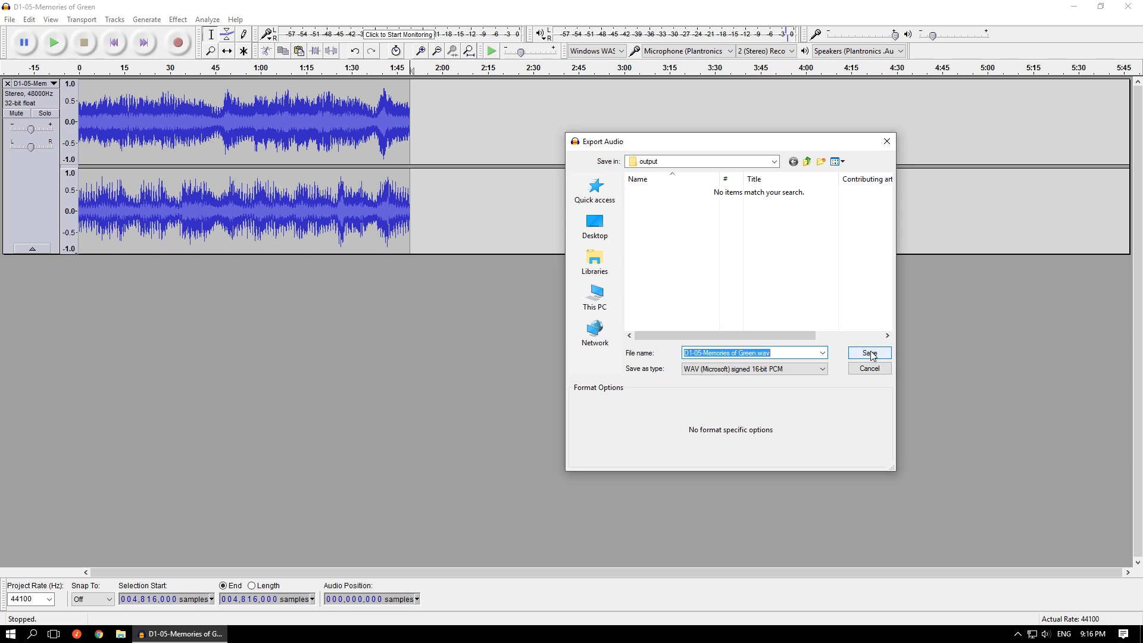
pyautogui.click(821, 369)
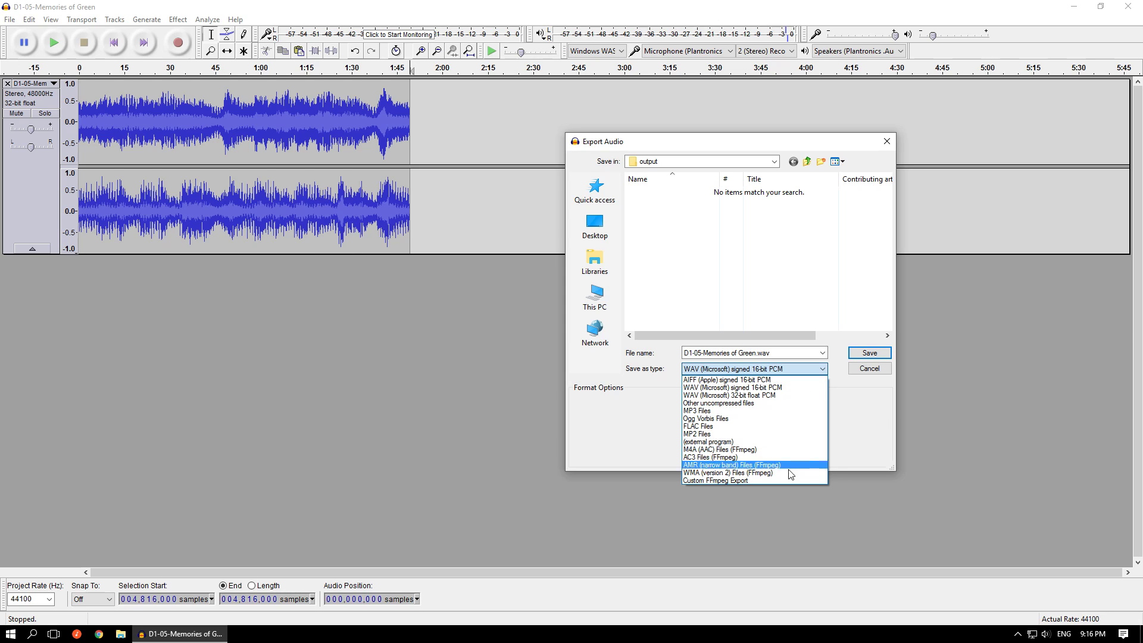
pyautogui.click(776, 388)
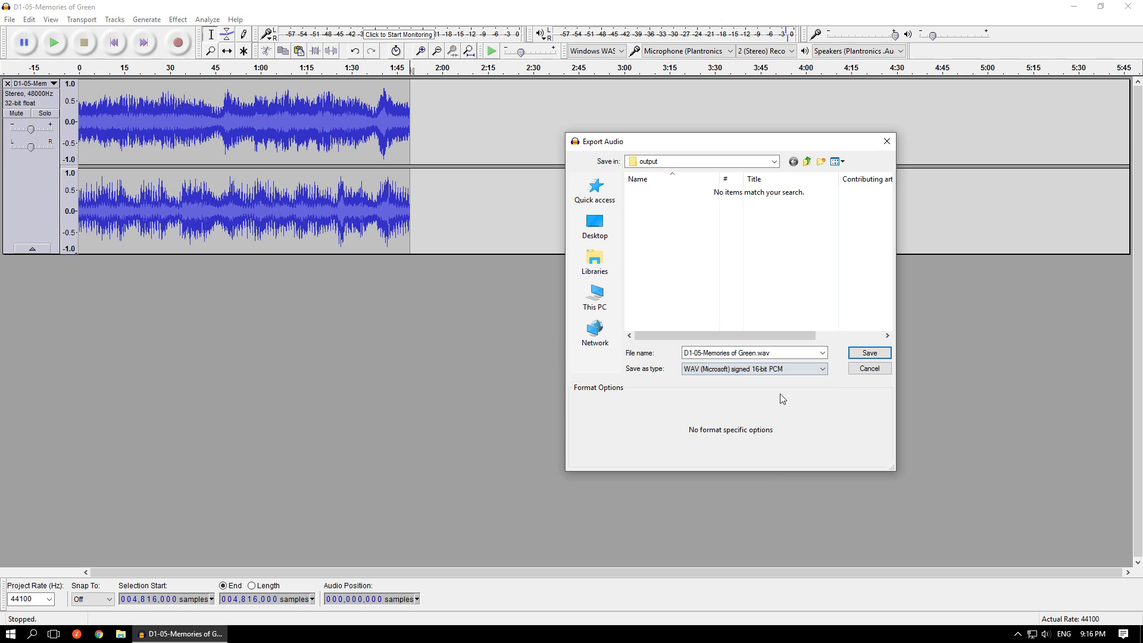
pyautogui.click(872, 353)
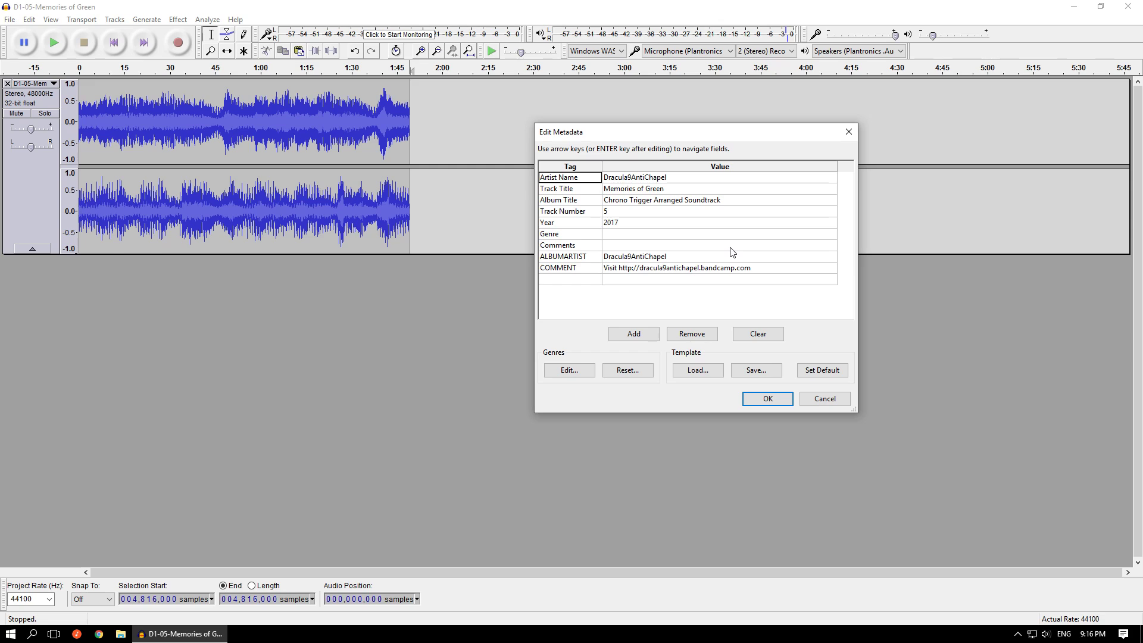
pyautogui.click(781, 399)
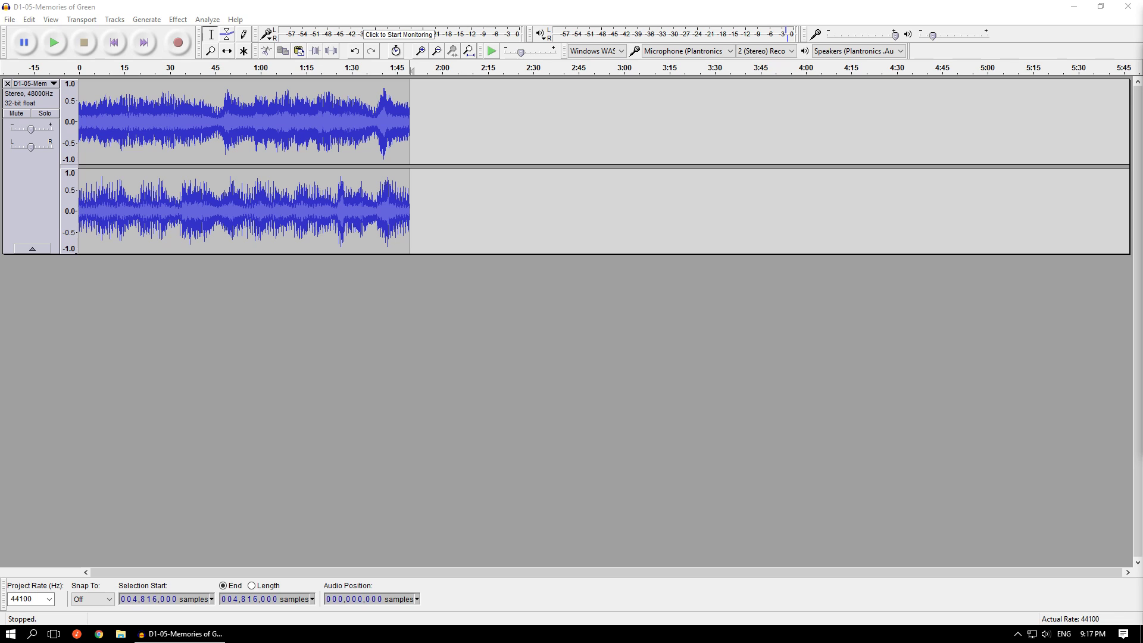
# - Open a command prompt in the Dracula9AntiChapel (FLAC) folder and run bin\wav2msu.exe "output\D1-05-Memories of Green.wav" -l 283571
pyautogui.press('Return')
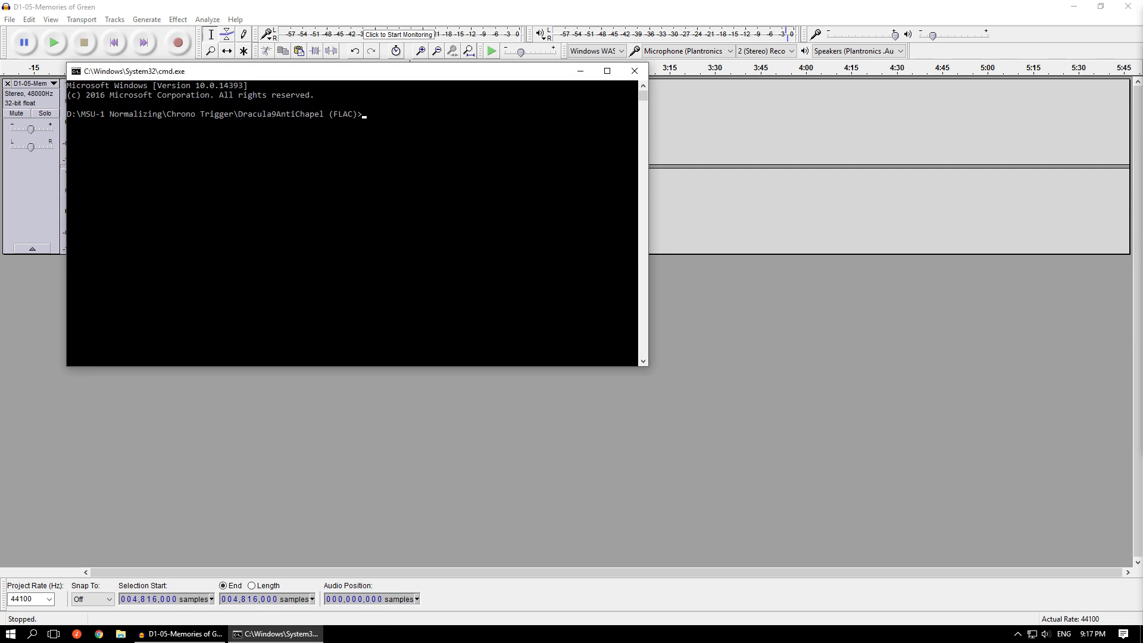
pyautogui.moveTo(442, 72); pyautogui.dragTo(841, 197)
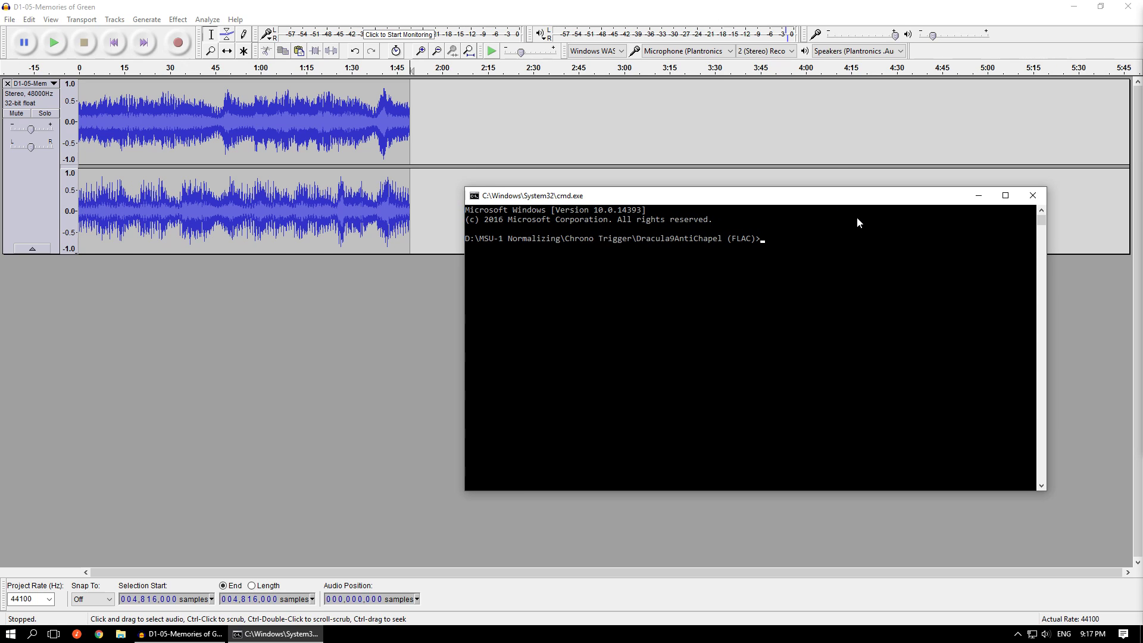
pyautogui.write('bin\\wav2msu.exe')
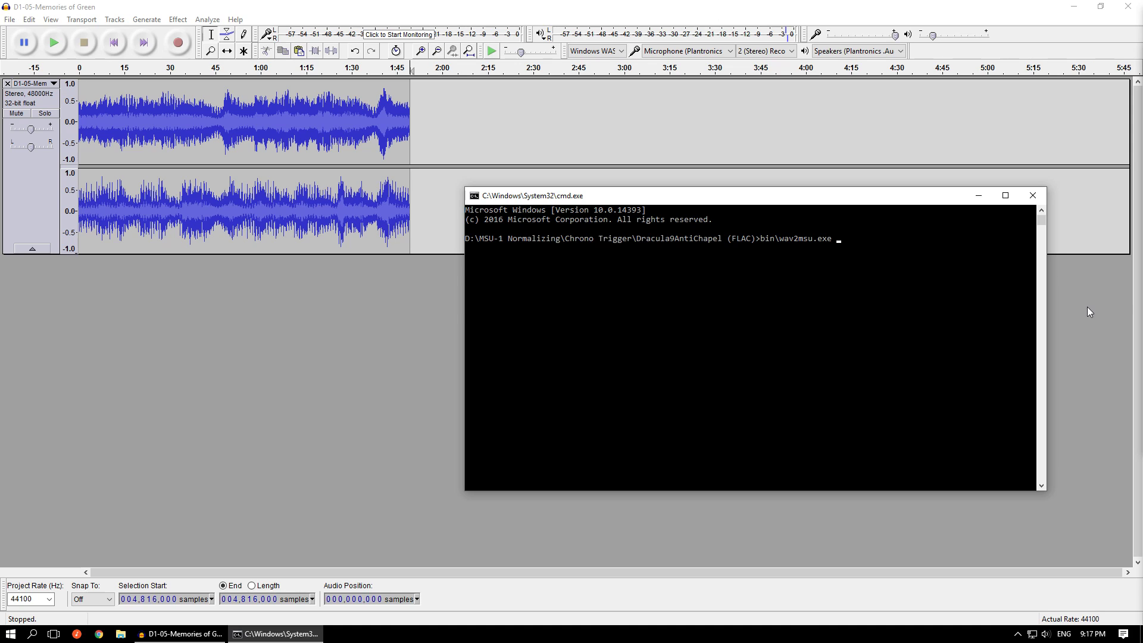
pyautogui.write('output\\D')
pyautogui.press('Tab')
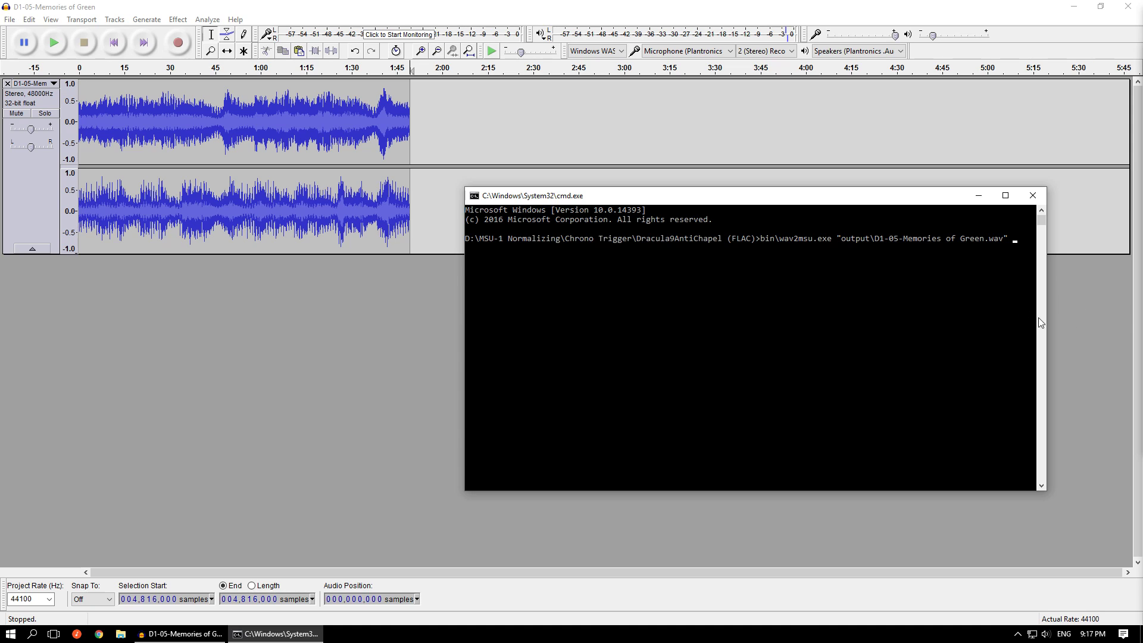
pyautogui.click(994, 280)
pyautogui.write('-l 283571')
pyautogui.press('Return')
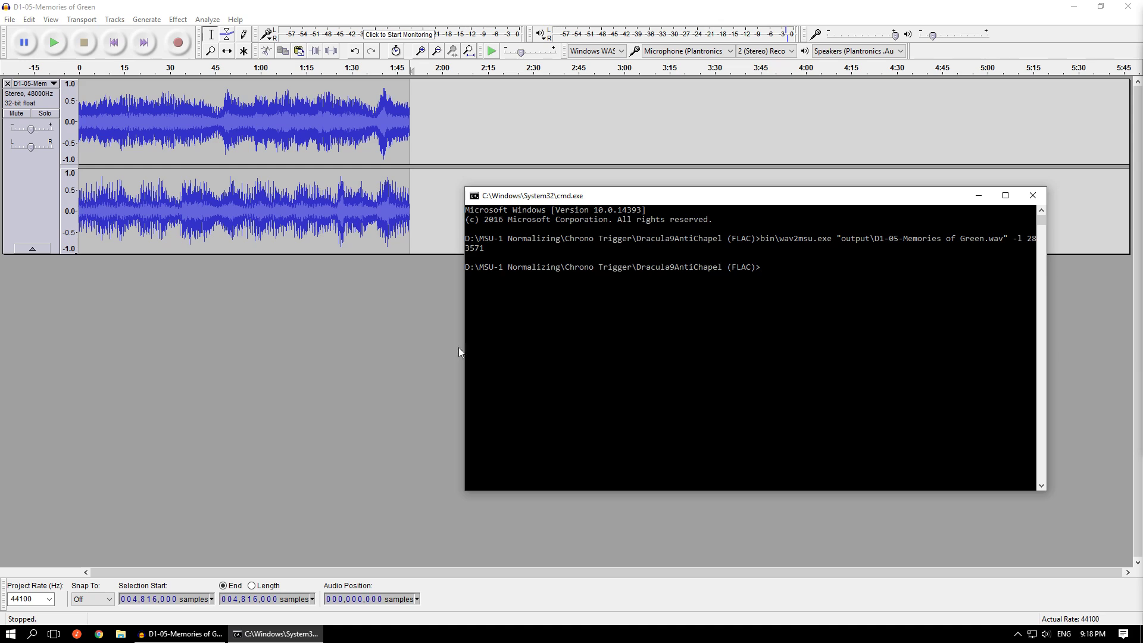
# - Minimize the command prompt, set the project rate to 48000 Hz and select the whole trimmed track
pyautogui.click(978, 196)
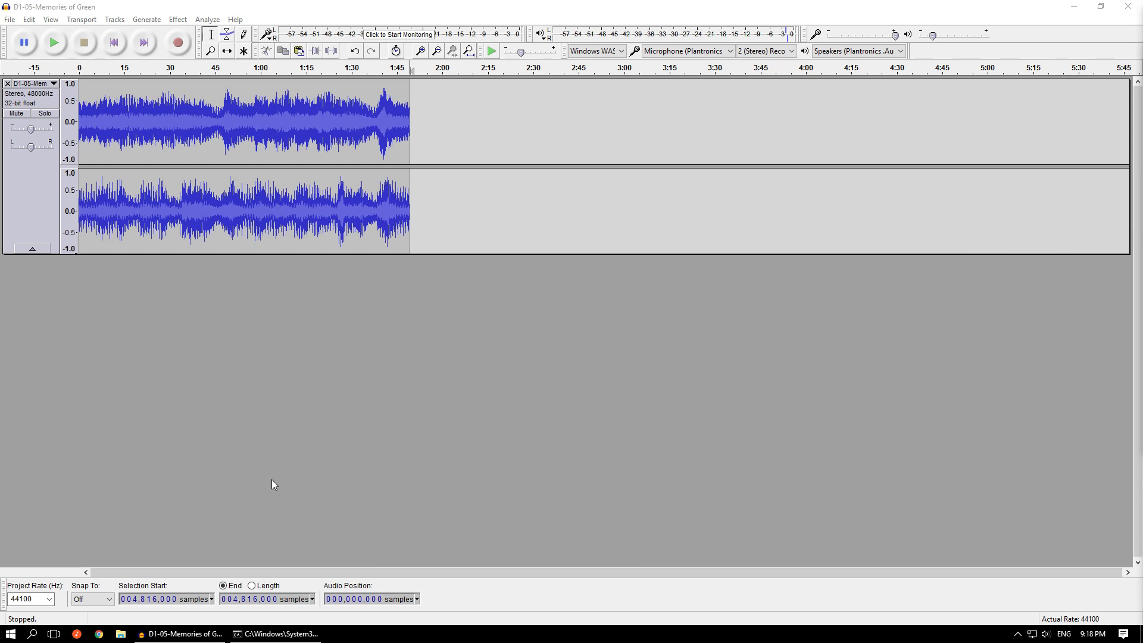
pyautogui.click(50, 598)
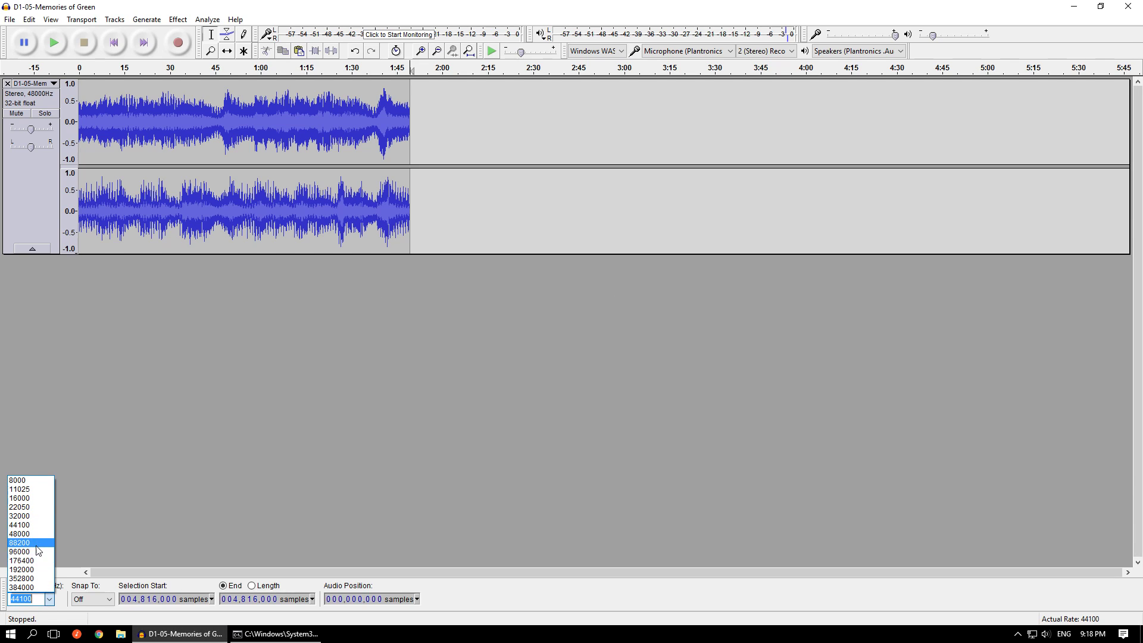
pyautogui.click(35, 533)
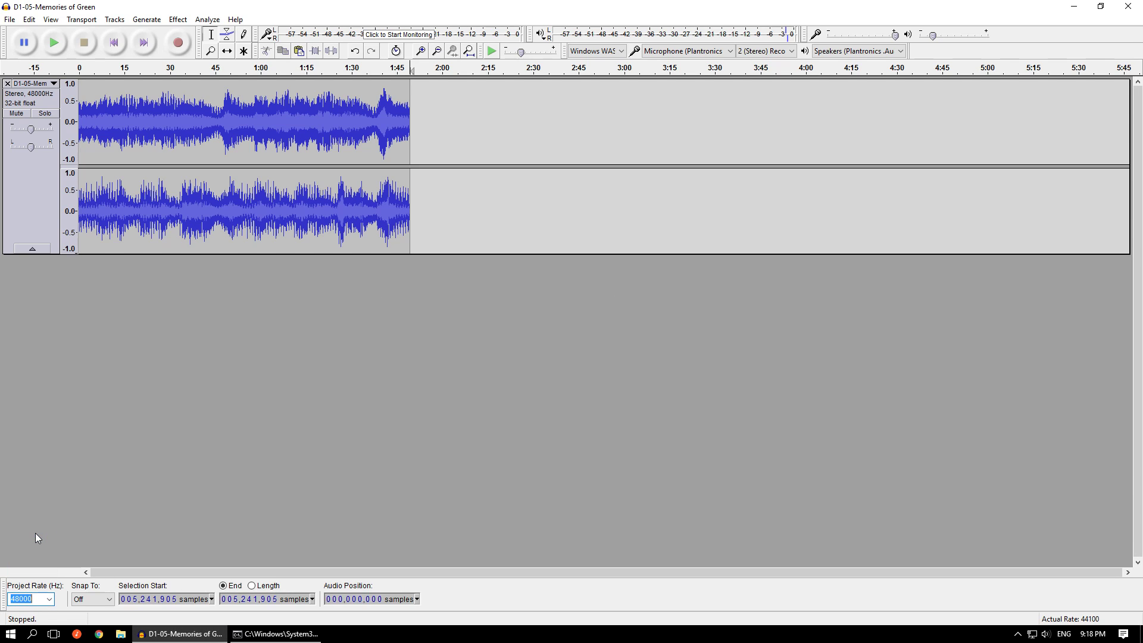
pyautogui.click(359, 364)
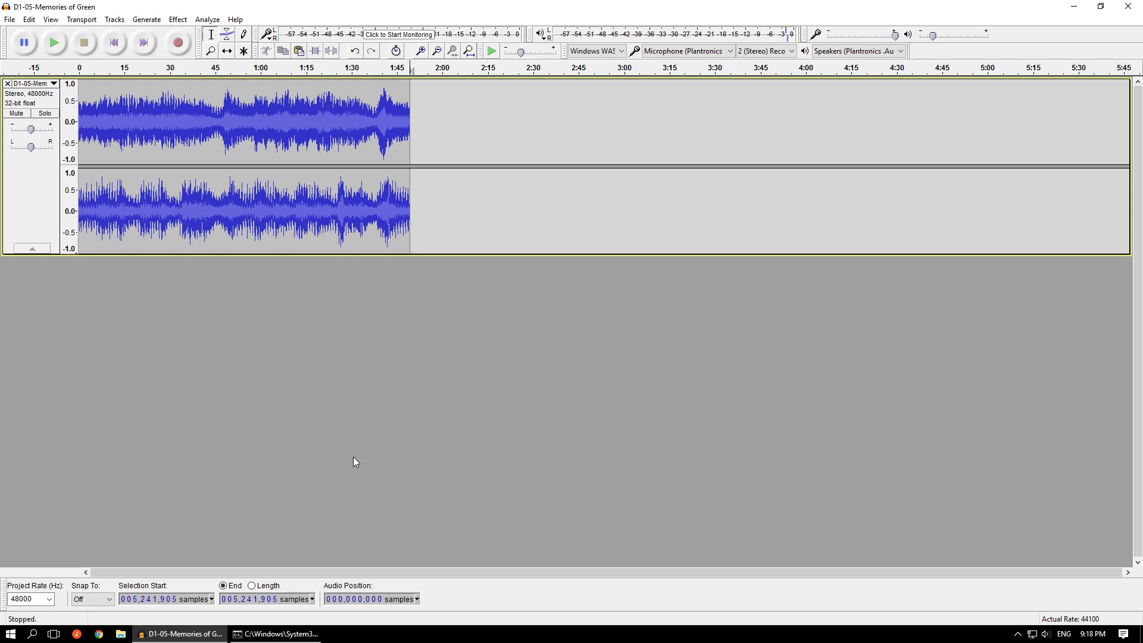
pyautogui.doubleClick(313, 235)
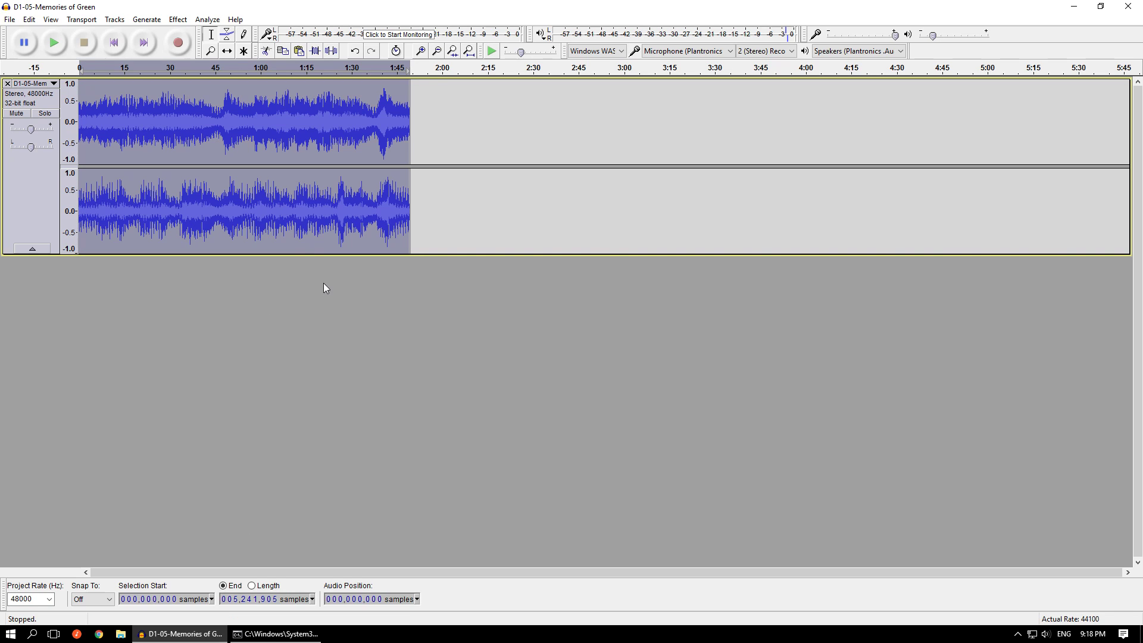
# - Undo the cut of the track's end and set the project rate back to 44100 Hz
pyautogui.hotkey('ctrl', 'z')
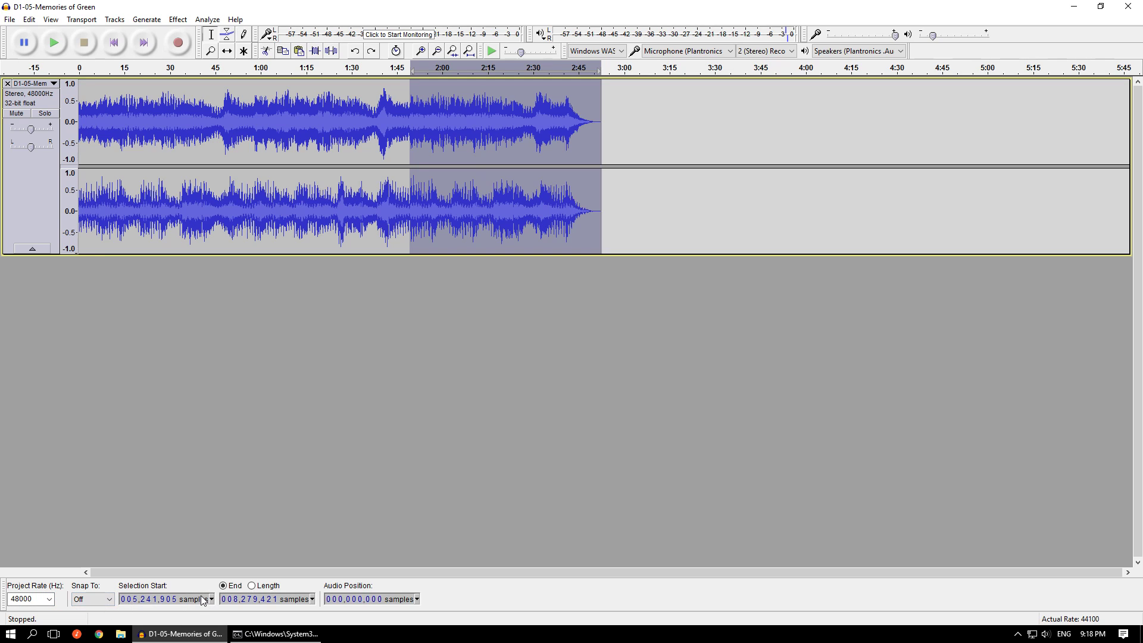
pyautogui.click(50, 598)
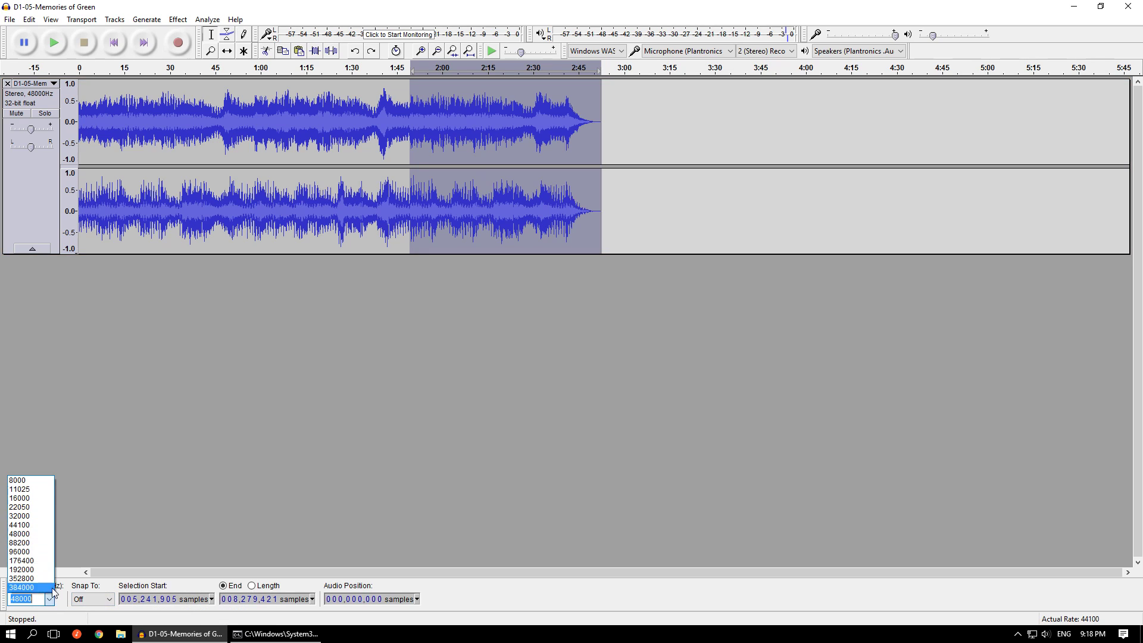
pyautogui.click(45, 525)
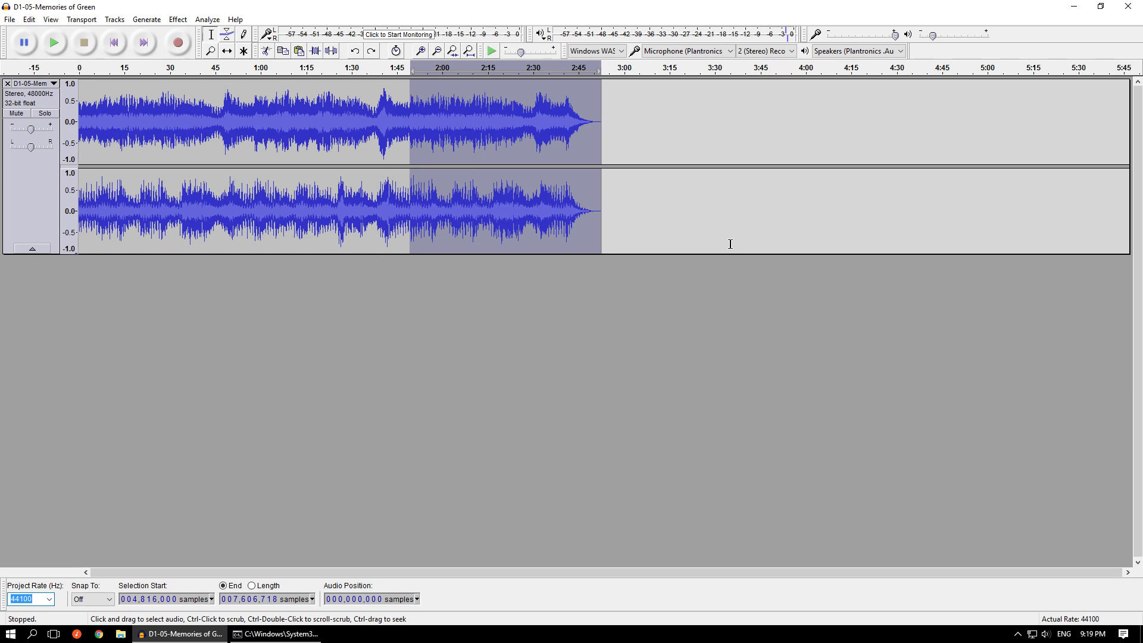
pyautogui.click(785, 290)
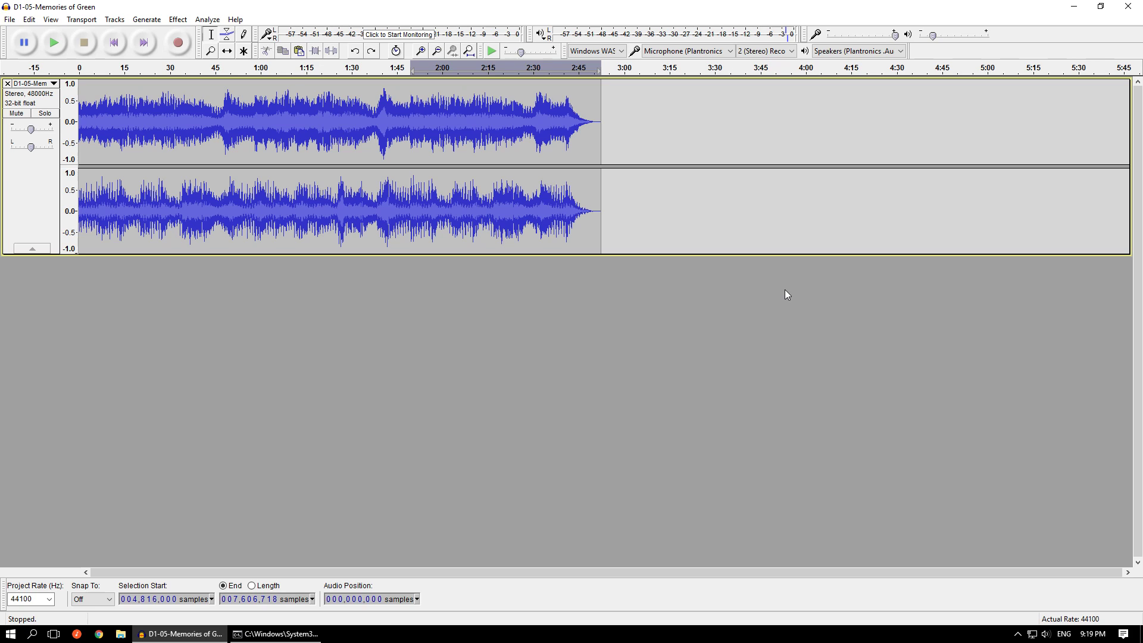
# - Examine the Normalize effect's settings for the whole track and close them without applying the effect
pyautogui.click(178, 19)
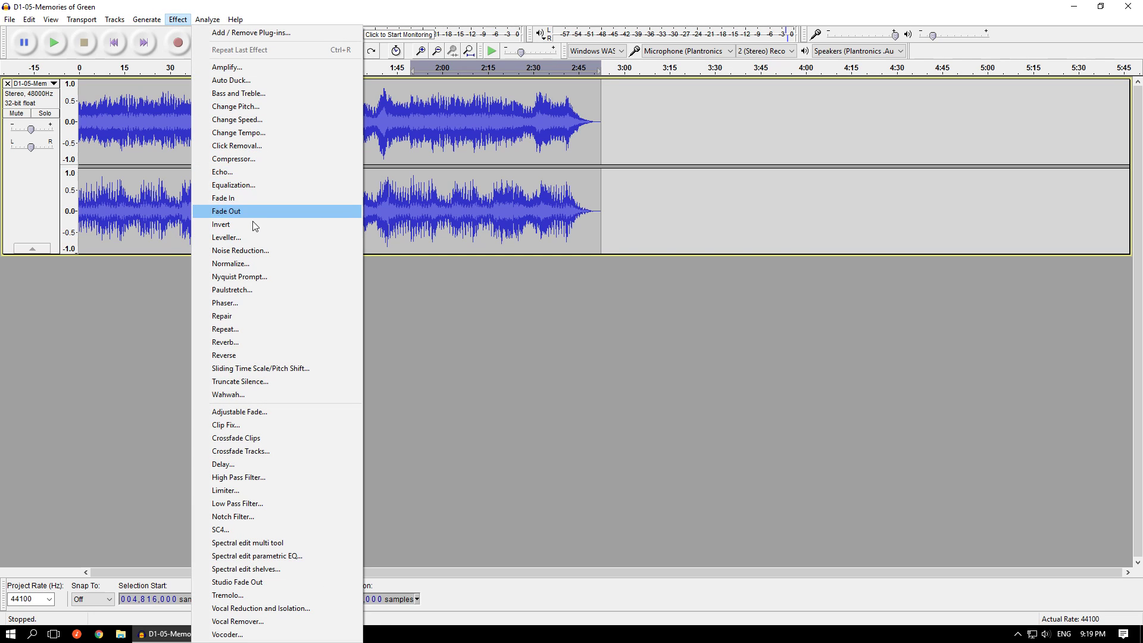
pyautogui.click(264, 266)
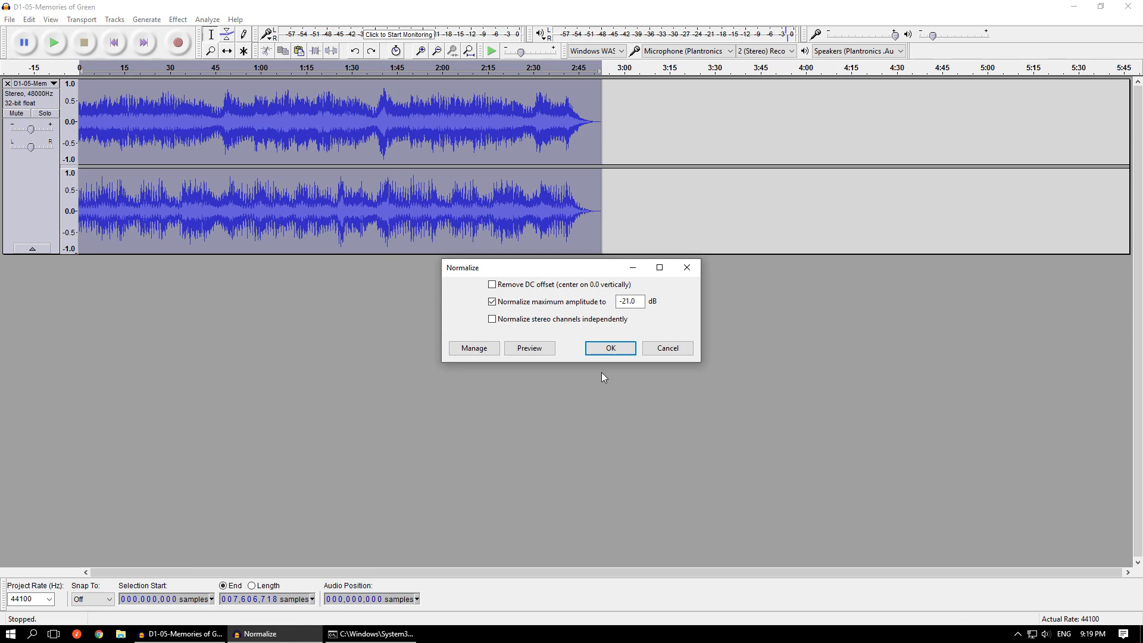
pyautogui.click(691, 267)
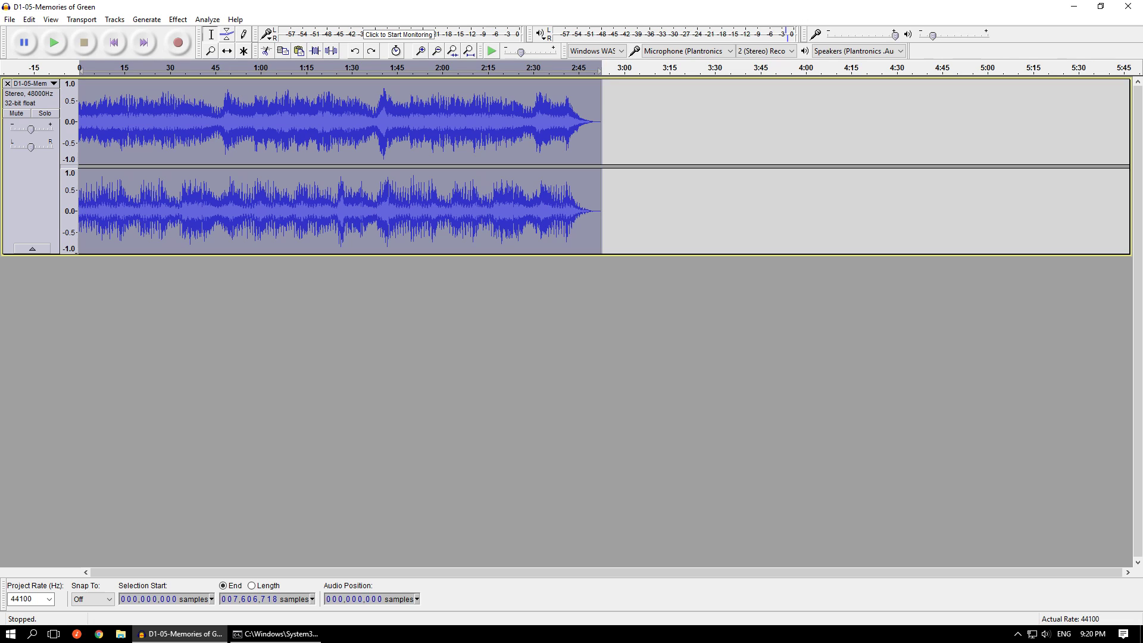
# - Add the D1-01-Pres audio file as a second track below Memories of Green and show the first five seconds of both
pyautogui.moveTo(1142, 297); pyautogui.dragTo(917, 350)
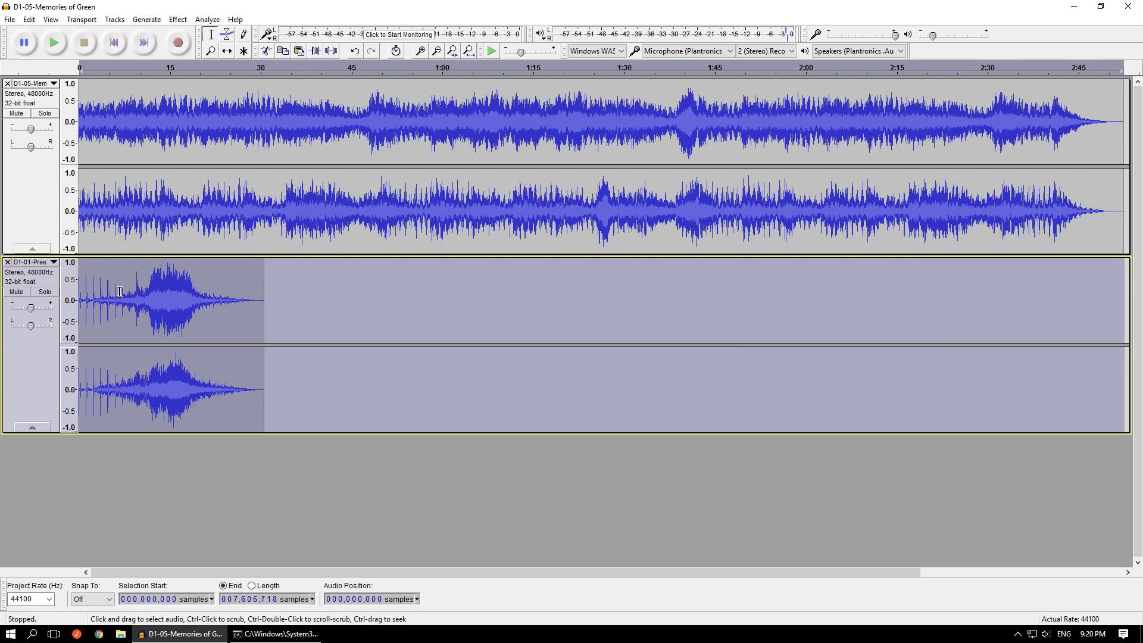
pyautogui.hotkey('ctrl', '1')
pyautogui.hotkey('ctrl', '1')
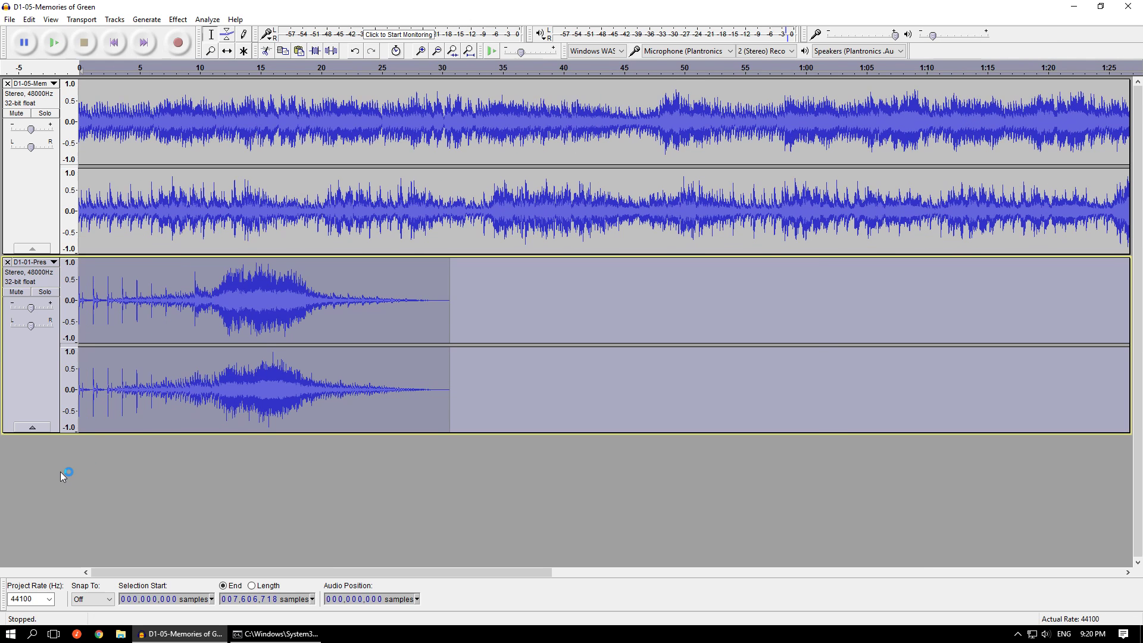
pyautogui.hotkey('ctrl', '1')
pyautogui.hotkey('ctrl', '1')
pyautogui.hotkey('ctrl', '1')
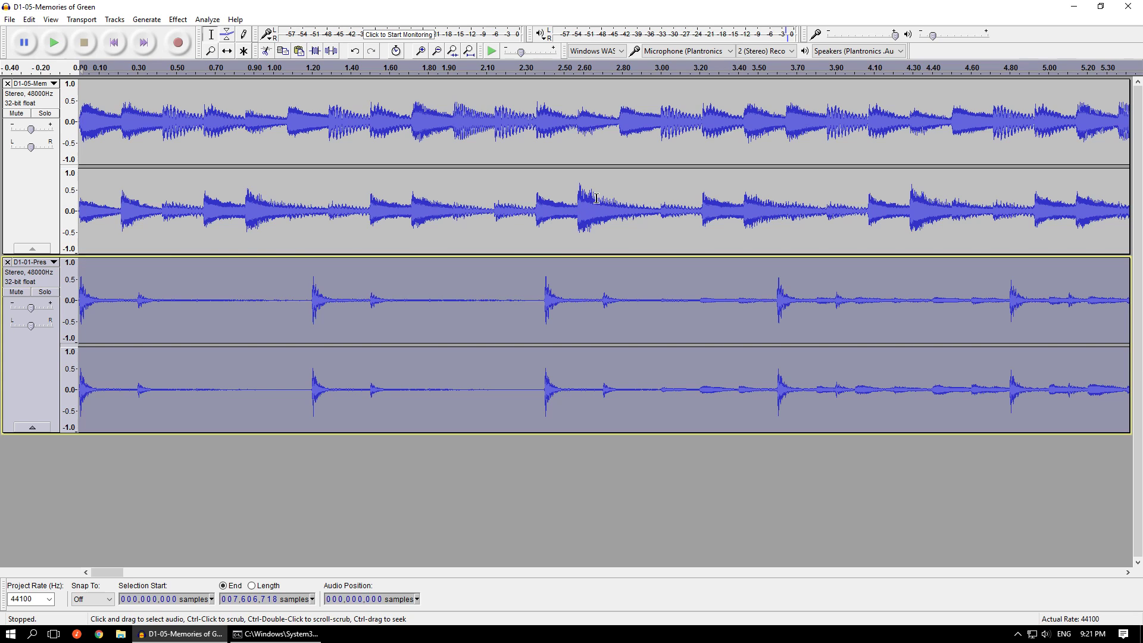
# - Examine the second track's waveform between about 2.4 and 3.0 s, comparing it with the same stretch of Memories of Green
pyautogui.moveTo(589, 213); pyautogui.dragTo(655, 214)
pyautogui.moveTo(630, 301)
pyautogui.mouseDown()
pyautogui.moveTo(771, 301)
pyautogui.moveTo(640, 299)
pyautogui.mouseUp()
pyautogui.click(664, 297)
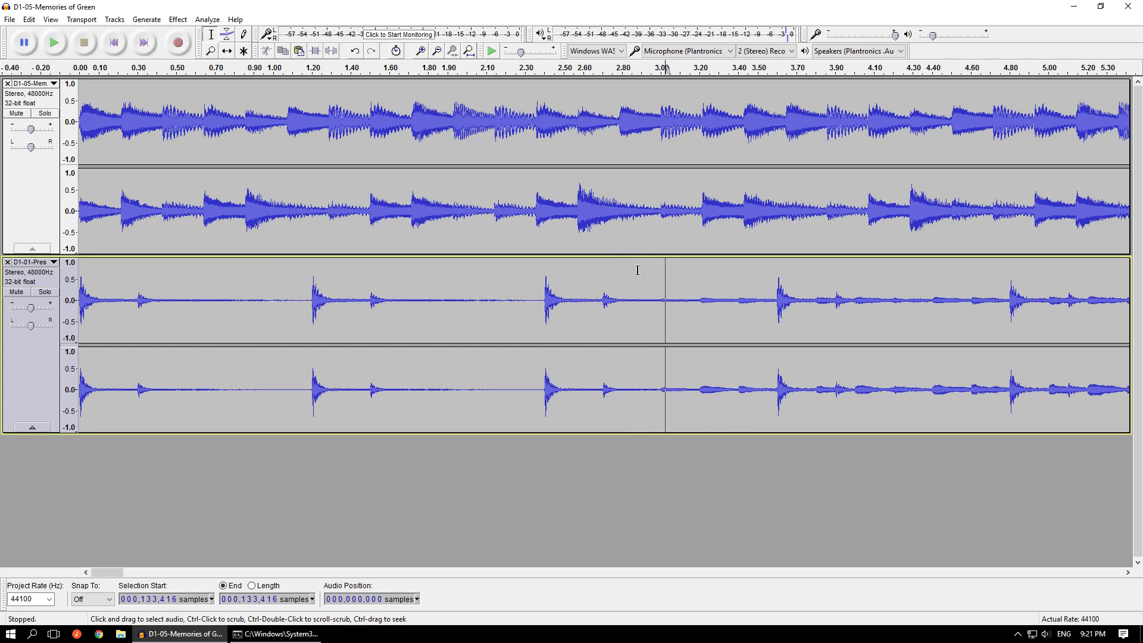
pyautogui.moveTo(542, 299); pyautogui.dragTo(665, 301)
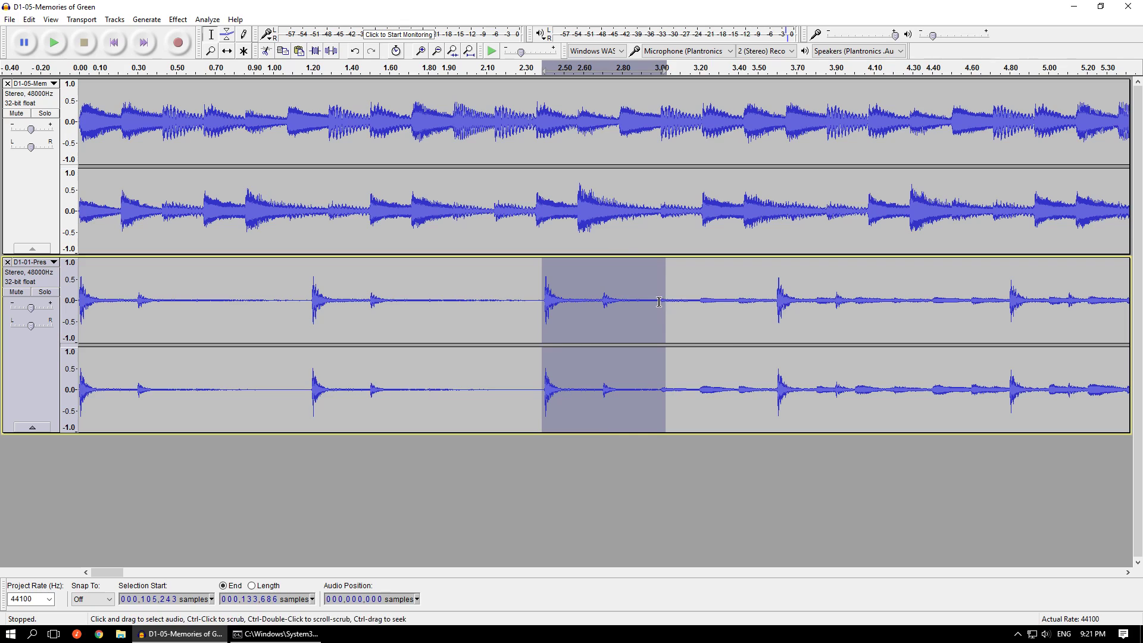
pyautogui.click(681, 298)
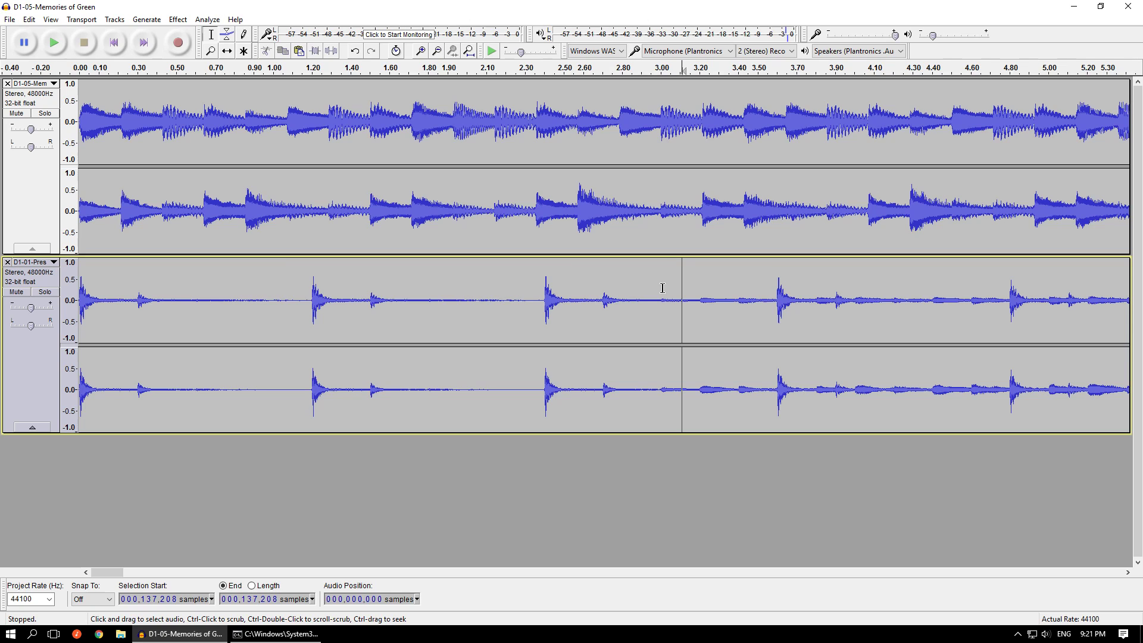
# - Remove both the D1-01-Pres track and the Memories of Green track from the project
pyautogui.click(7, 262)
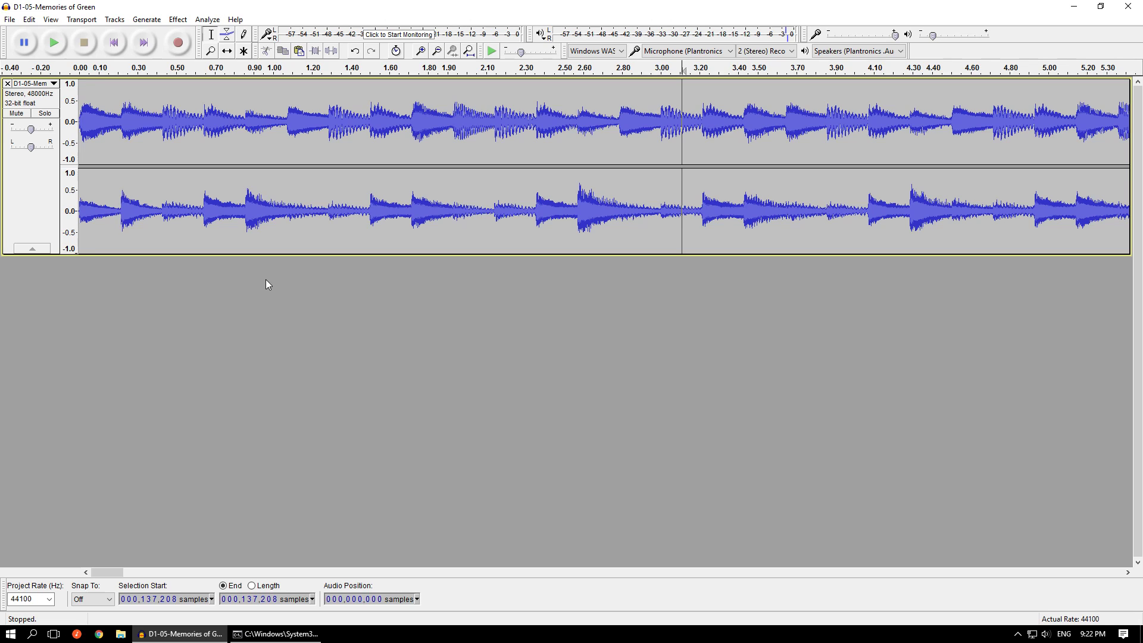
pyautogui.moveTo(577, 208)
pyautogui.mouseDown()
pyautogui.moveTo(1048, 230)
pyautogui.moveTo(1036, 252)
pyautogui.mouseUp()
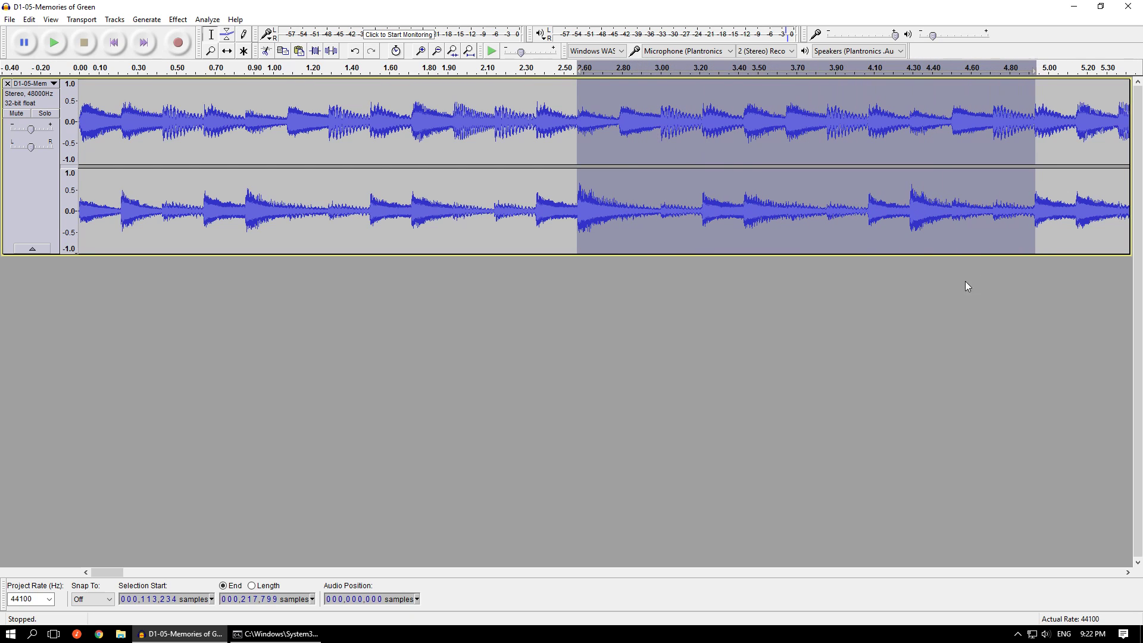
pyautogui.click(942, 296)
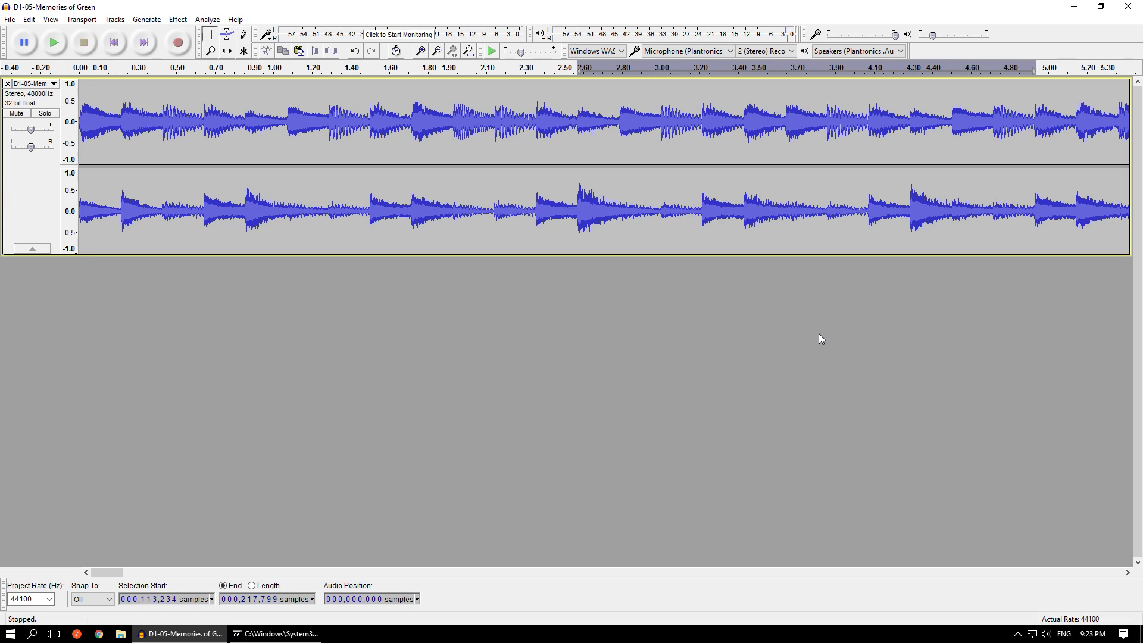
pyautogui.click(8, 84)
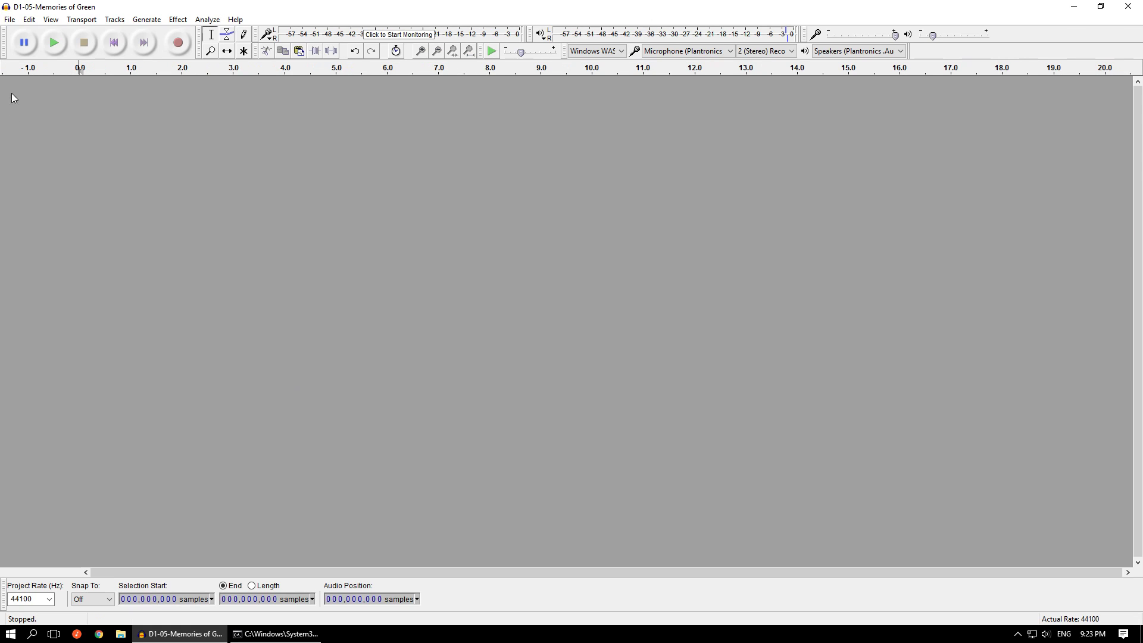
# - Choose D1-05-Memories of Green.pcm from the output folder for import as raw data
pyautogui.click(10, 21)
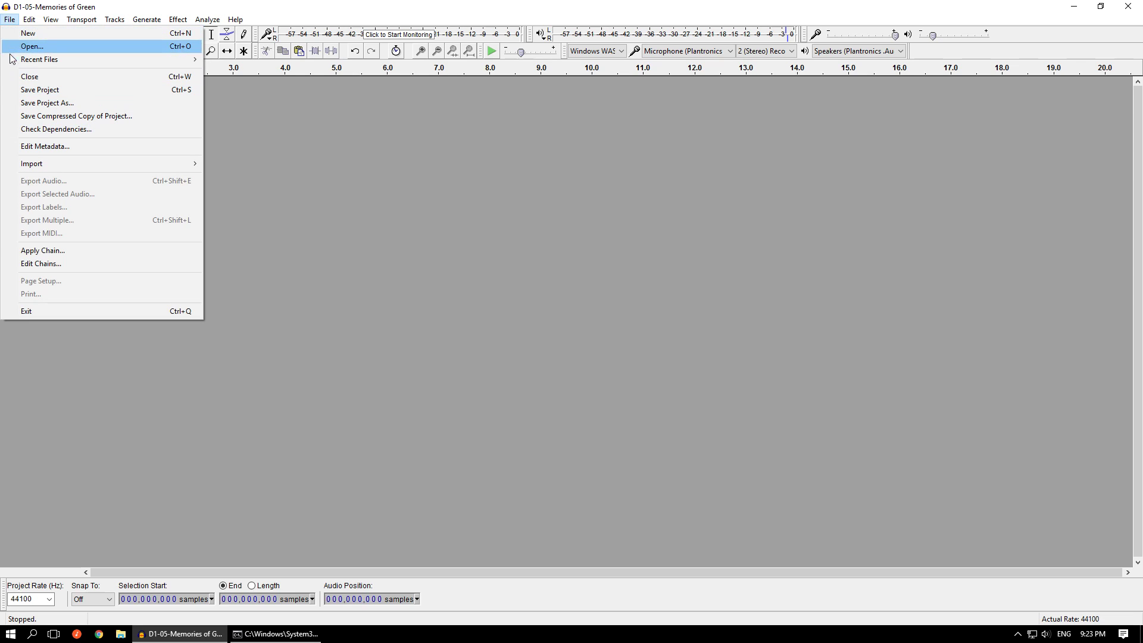
pyautogui.moveTo(89, 169)
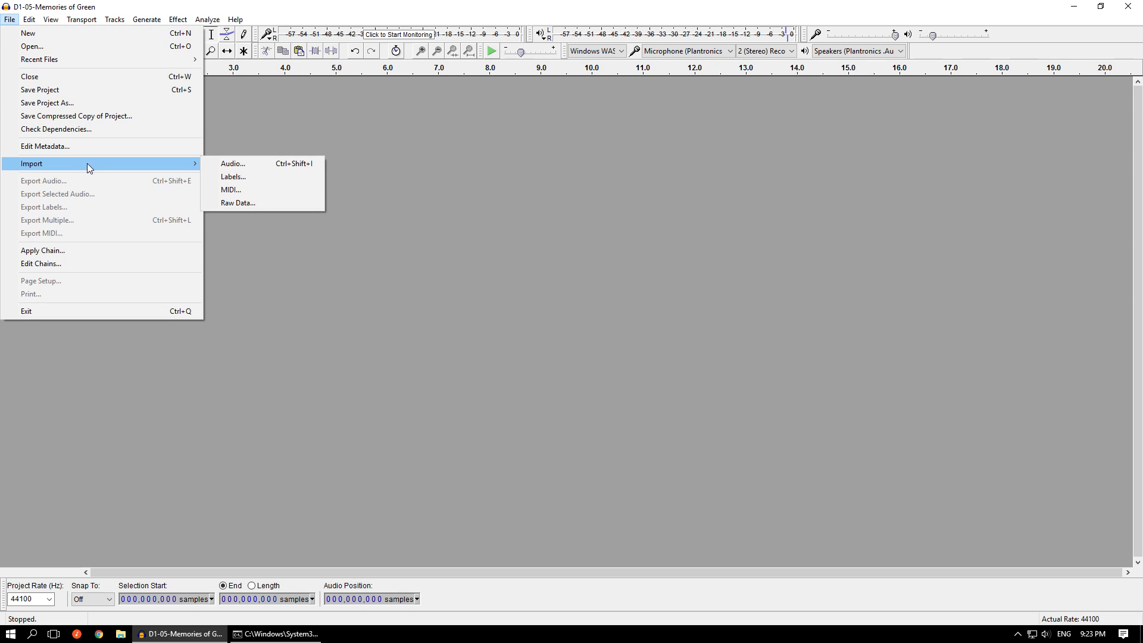
pyautogui.click(262, 203)
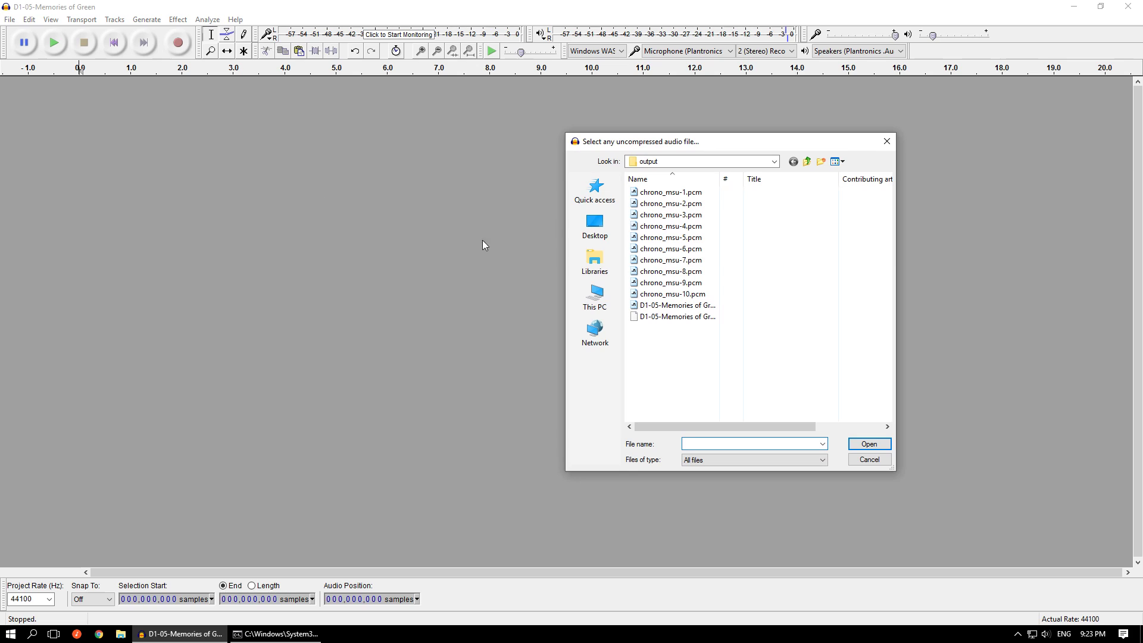
pyautogui.click(705, 307)
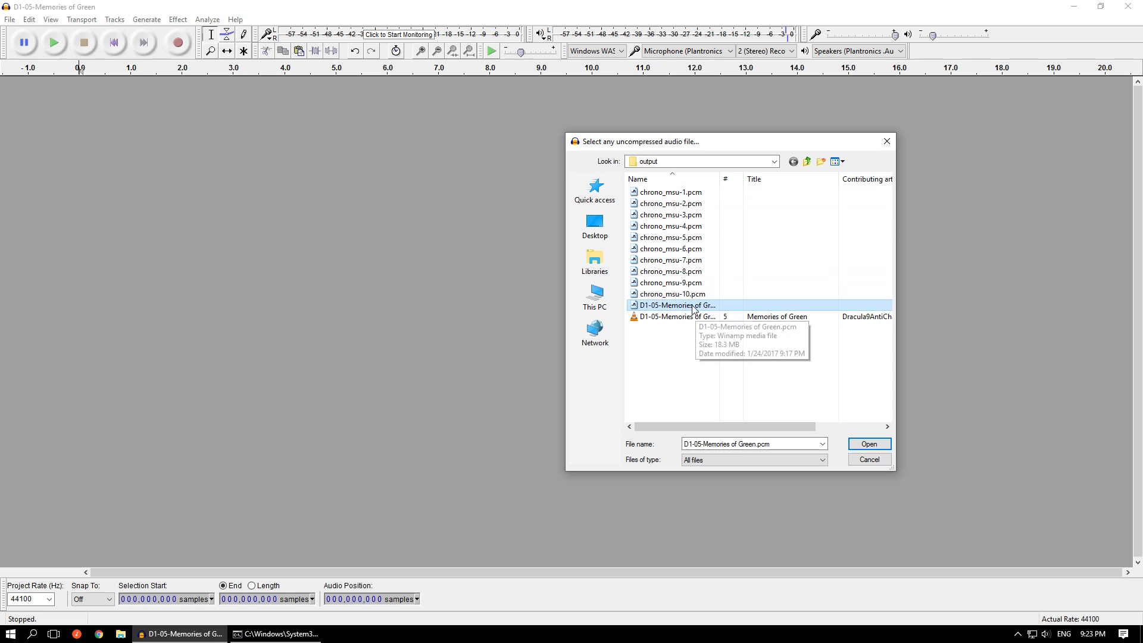
pyautogui.doubleClick(692, 306)
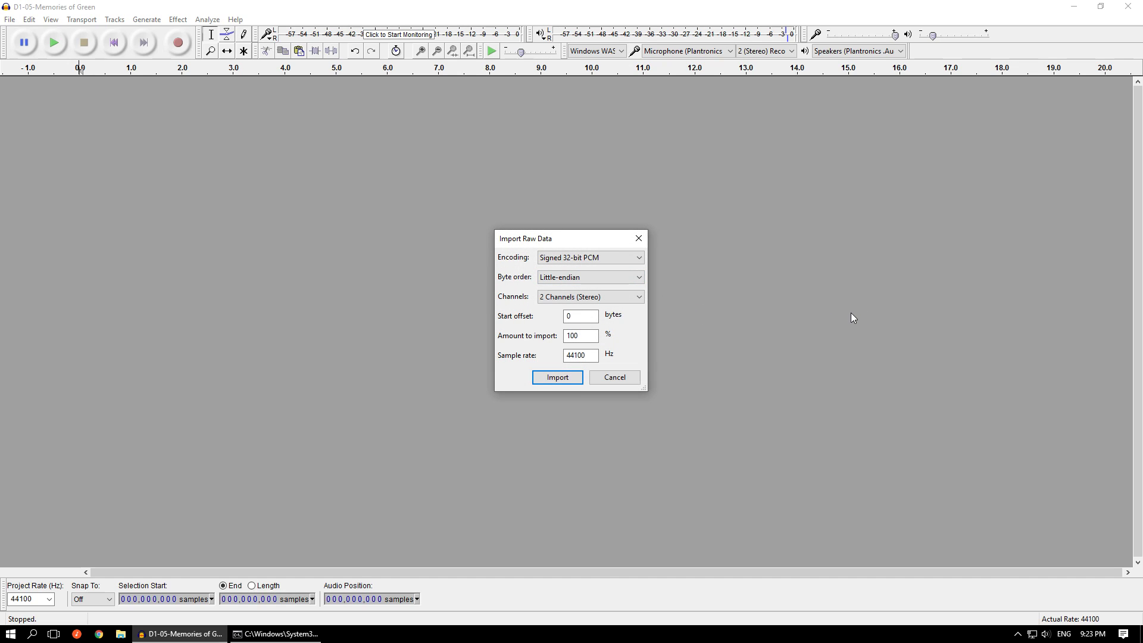
# - Import the raw data with Signed 16-bit PCM encoding and a start offset of 0 bytes
pyautogui.click(609, 259)
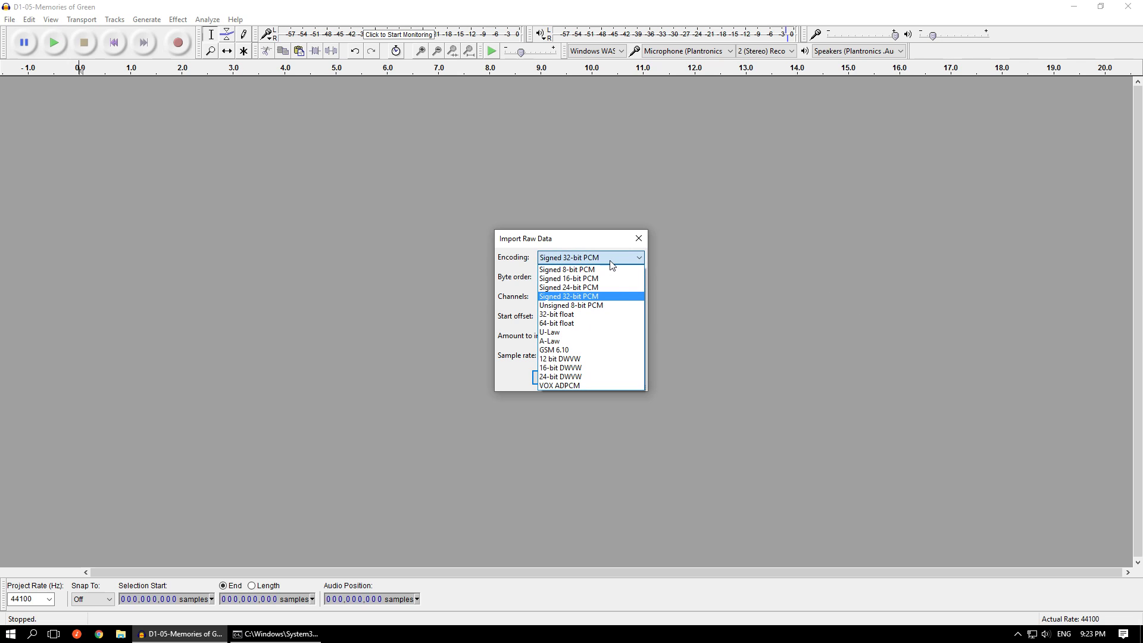
pyautogui.click(584, 280)
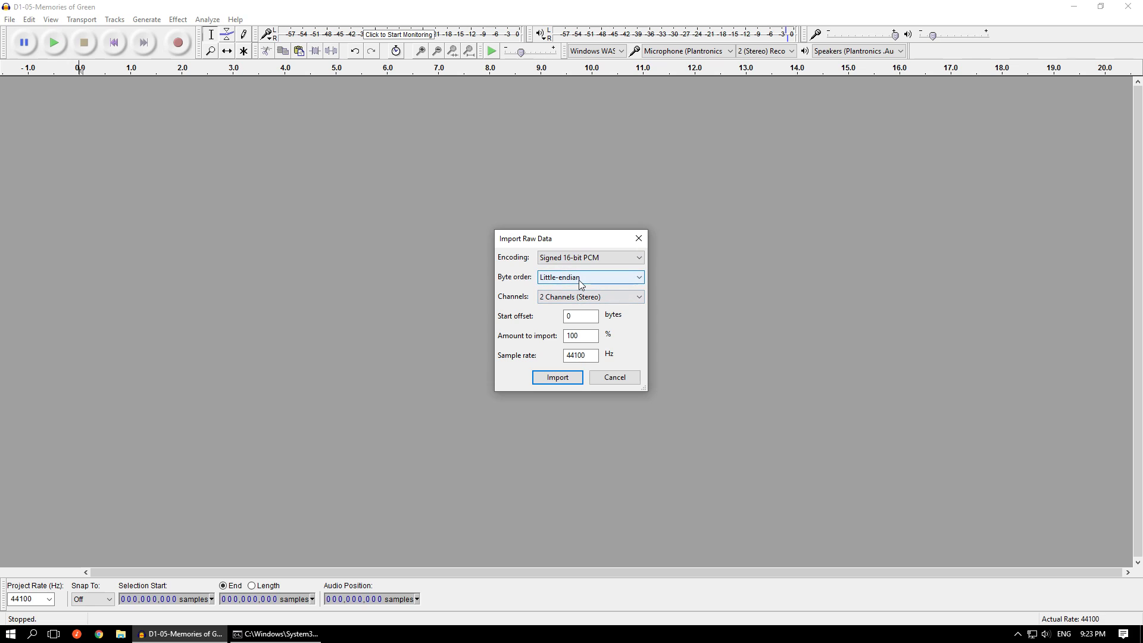
pyautogui.doubleClick(580, 316)
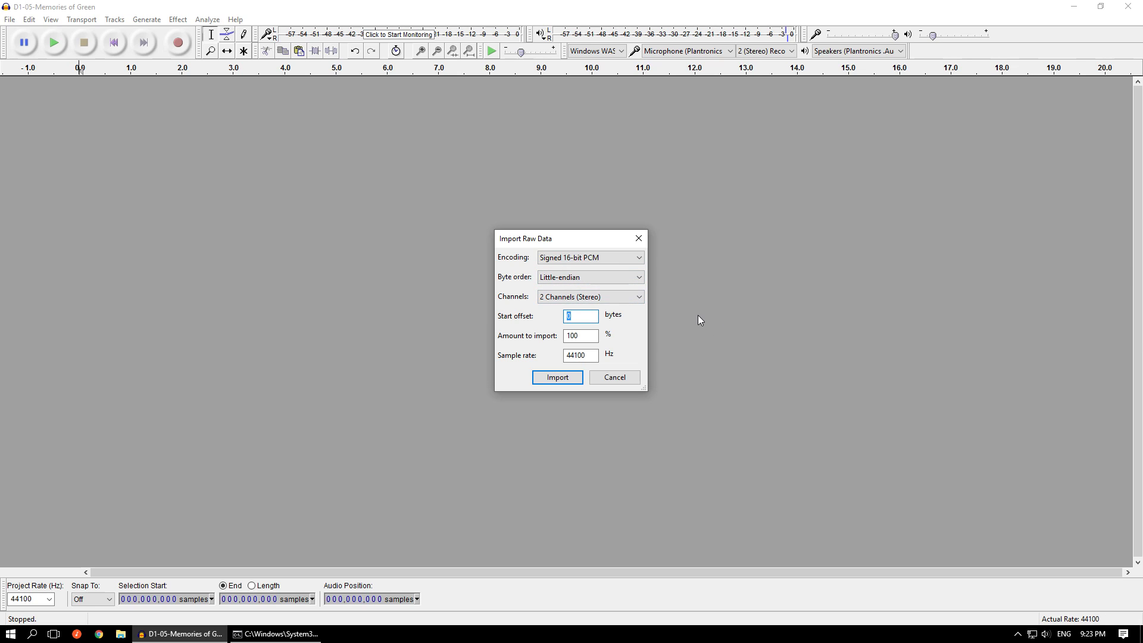
pyautogui.write('8')
pyautogui.doubleClick(568, 316)
pyautogui.write('8')
pyautogui.moveTo(580, 316); pyautogui.dragTo(549, 320)
pyautogui.write('0')
pyautogui.press('Return')
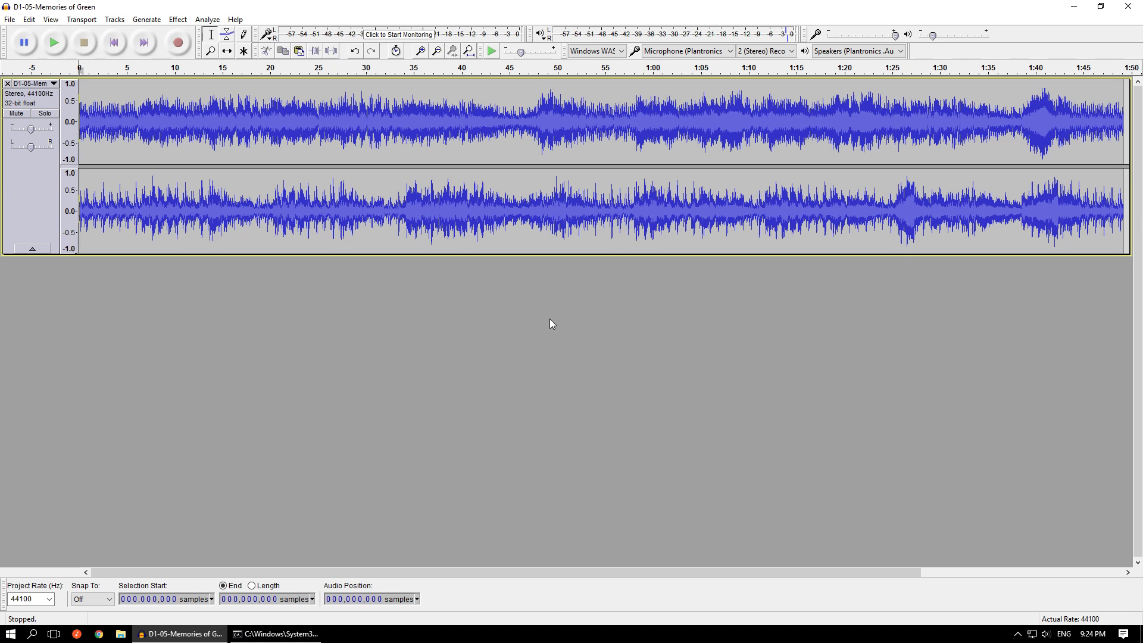
# - Examine the very first samples of the imported PCM track for values caused by the file header
pyautogui.hotkey('ctrl', '1')
pyautogui.hotkey('ctrl', '1')
pyautogui.hotkey('ctrl', '1')
pyautogui.hotkey('ctrl', '1')
pyautogui.hotkey('ctrl', '1')
pyautogui.hotkey('ctrl', '1')
pyautogui.hotkey('ctrl', '1')
pyautogui.hotkey('ctrl', '1')
pyautogui.hotkey('ctrl', '1')
pyautogui.hotkey('ctrl', '1')
pyautogui.hotkey('ctrl', '1')
pyautogui.hotkey('ctrl', '1')
pyautogui.hotkey('ctrl', '1')
pyautogui.hotkey('ctrl', '1')
pyautogui.hotkey('ctrl', '1')
pyautogui.hotkey('ctrl', '1')
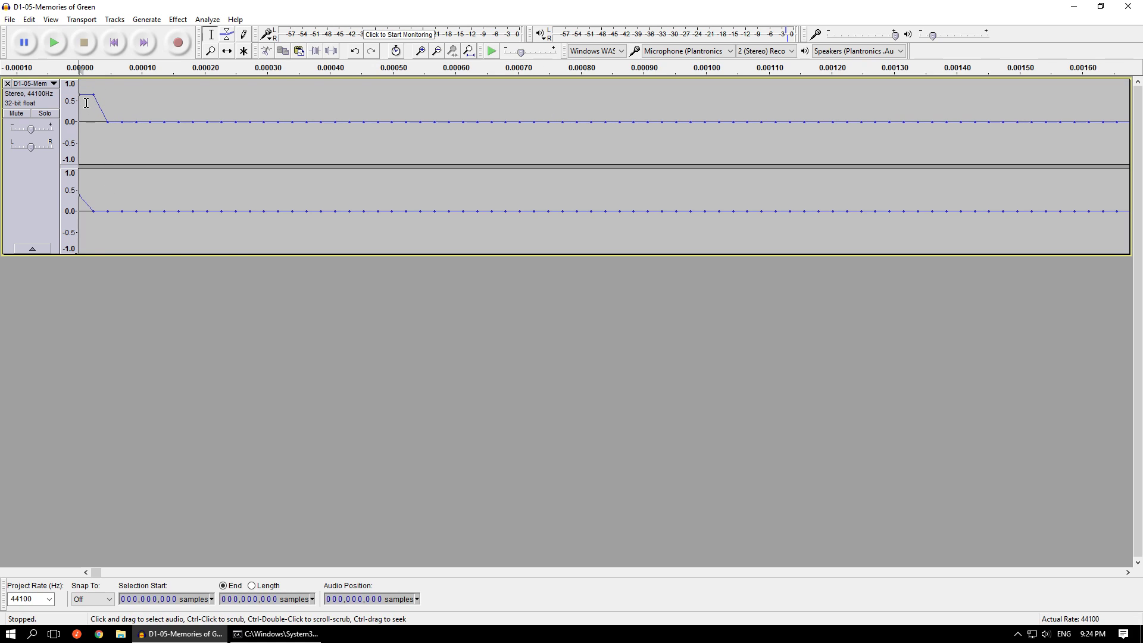
# - Remove the imported PCM track from the project
pyautogui.click(13, 20)
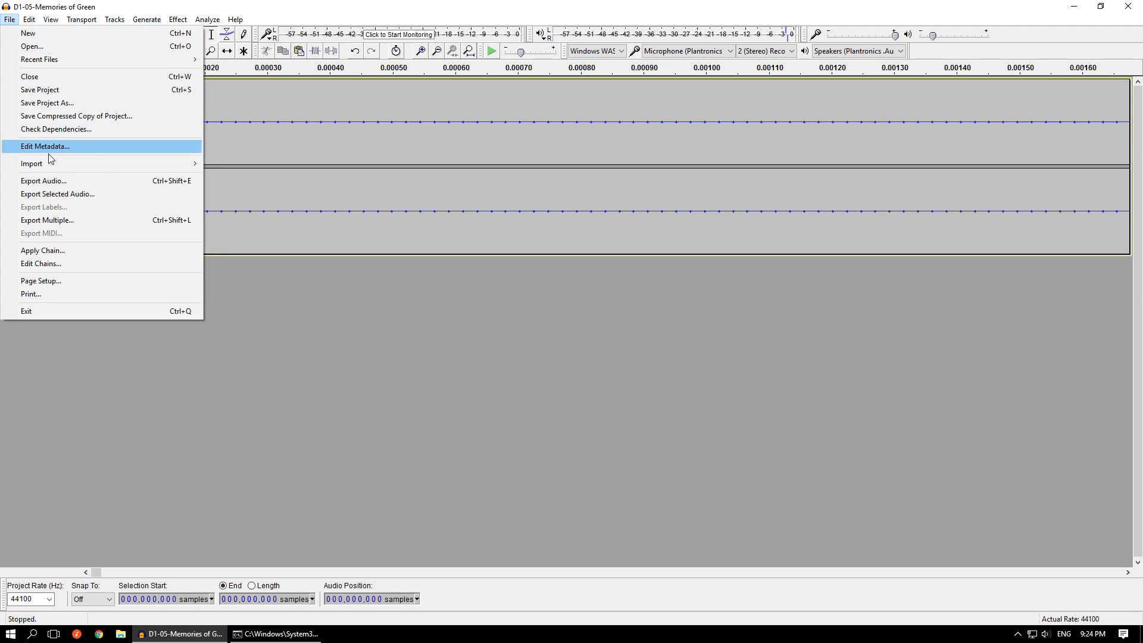
pyautogui.moveTo(53, 165)
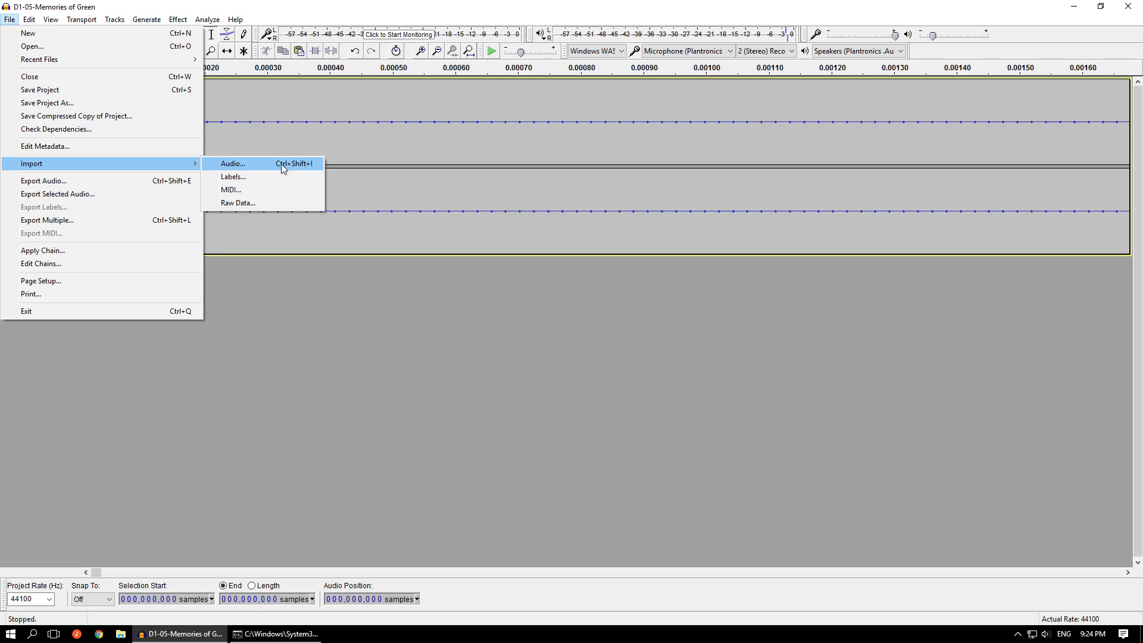
pyautogui.click(491, 340)
pyautogui.click(8, 84)
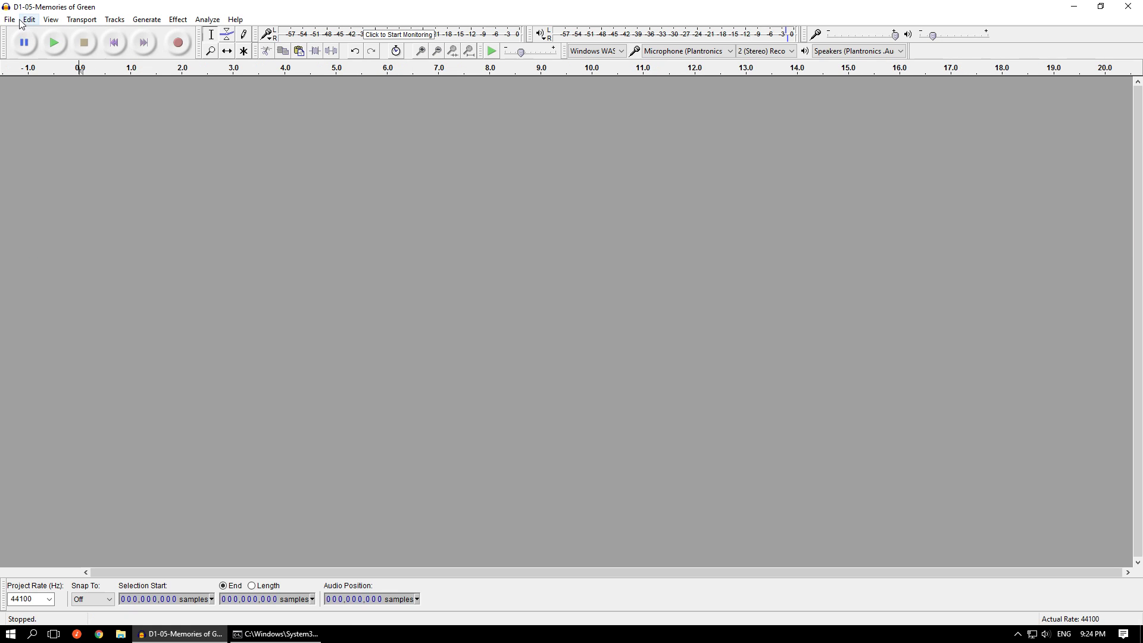
# - Import D1-05-Memories of Green.pcm from the output folder as raw data with Signed 16-bit PCM encoding
pyautogui.click(13, 20)
pyautogui.moveTo(113, 166)
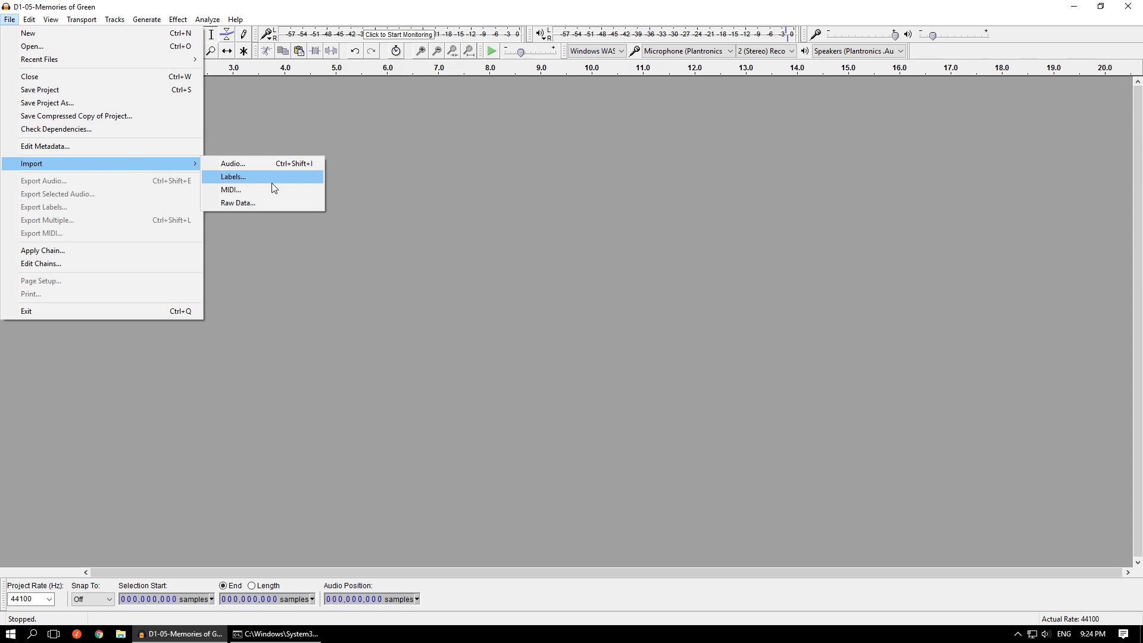
pyautogui.click(265, 202)
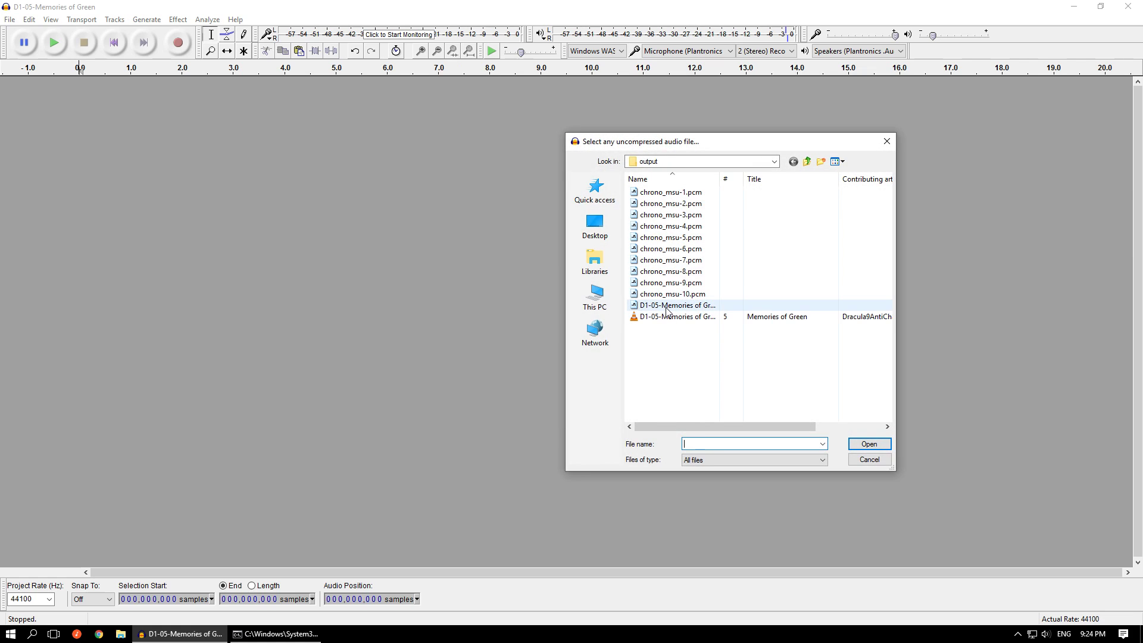
pyautogui.doubleClick(666, 306)
pyautogui.click(580, 257)
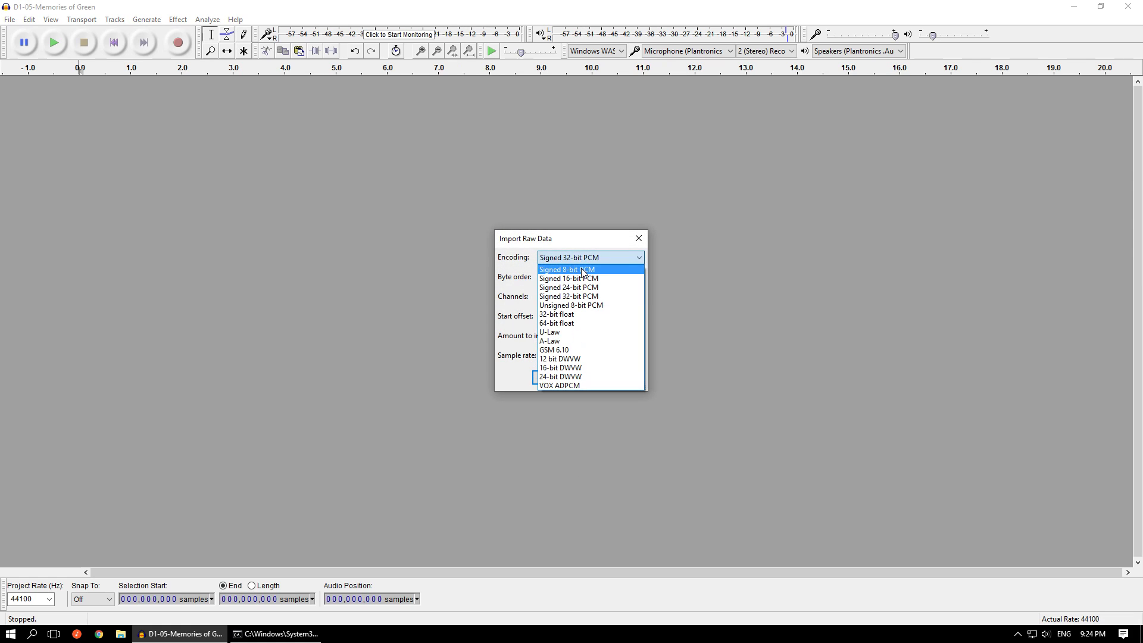
pyautogui.click(580, 278)
pyautogui.scroll(-1, 565, 296)
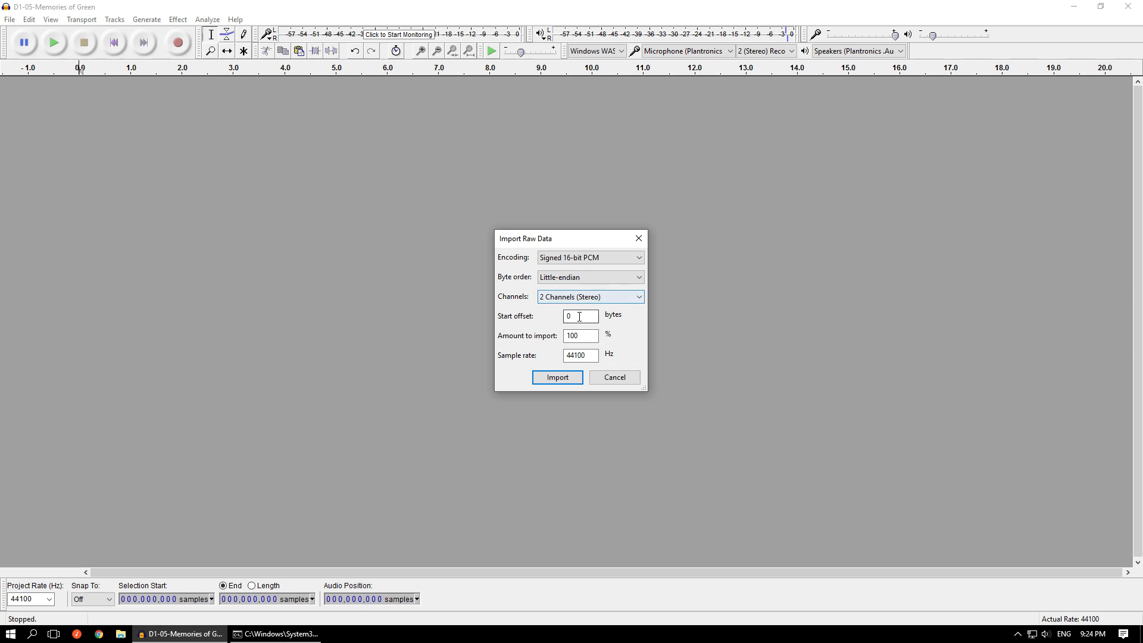
pyautogui.press('Tab')
pyautogui.press('Return')
# - Select the audio from sample 283,571 to the track's end and loop-play it from shortly before the end
pyautogui.scroll(16, 37, 296)
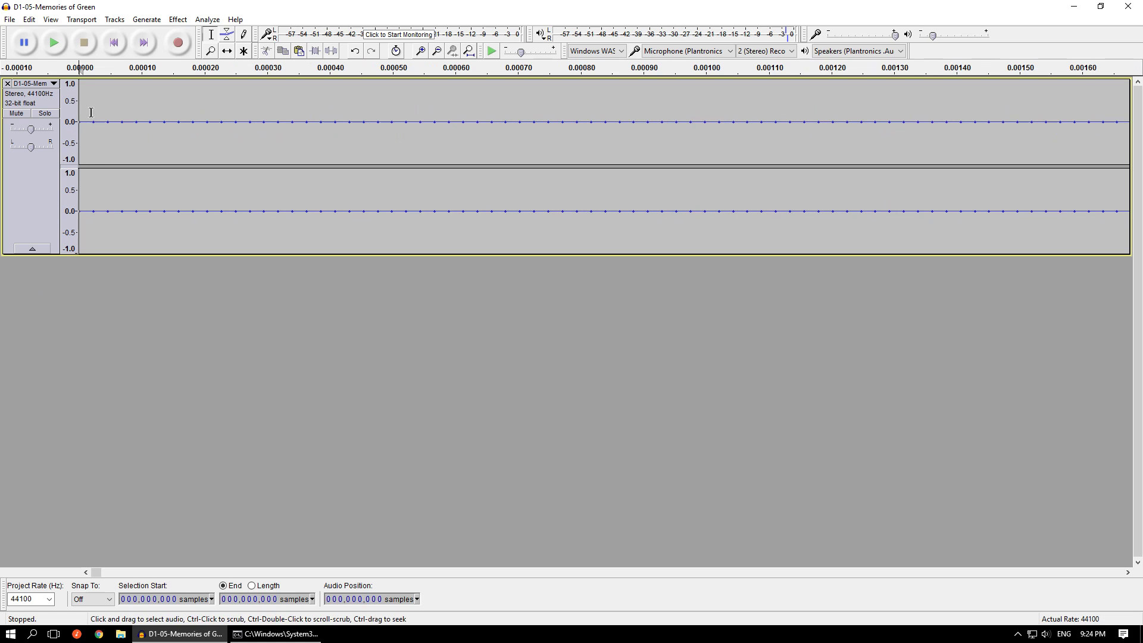
pyautogui.scroll(-13, 40, 337)
pyautogui.scroll(-4, 43, 341)
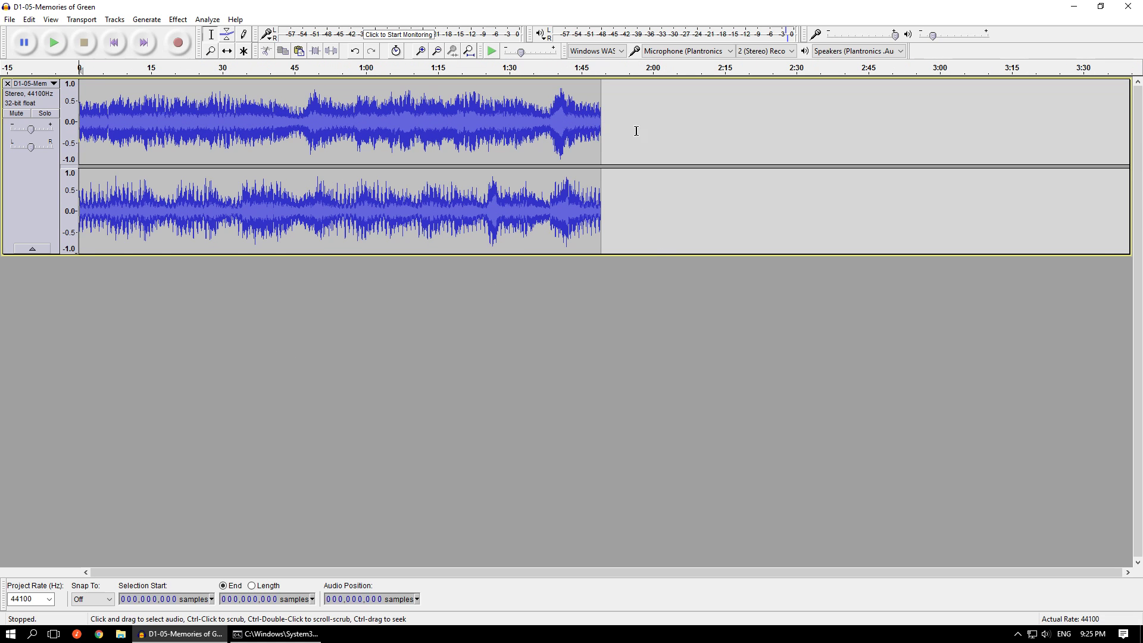
pyautogui.doubleClick(497, 236)
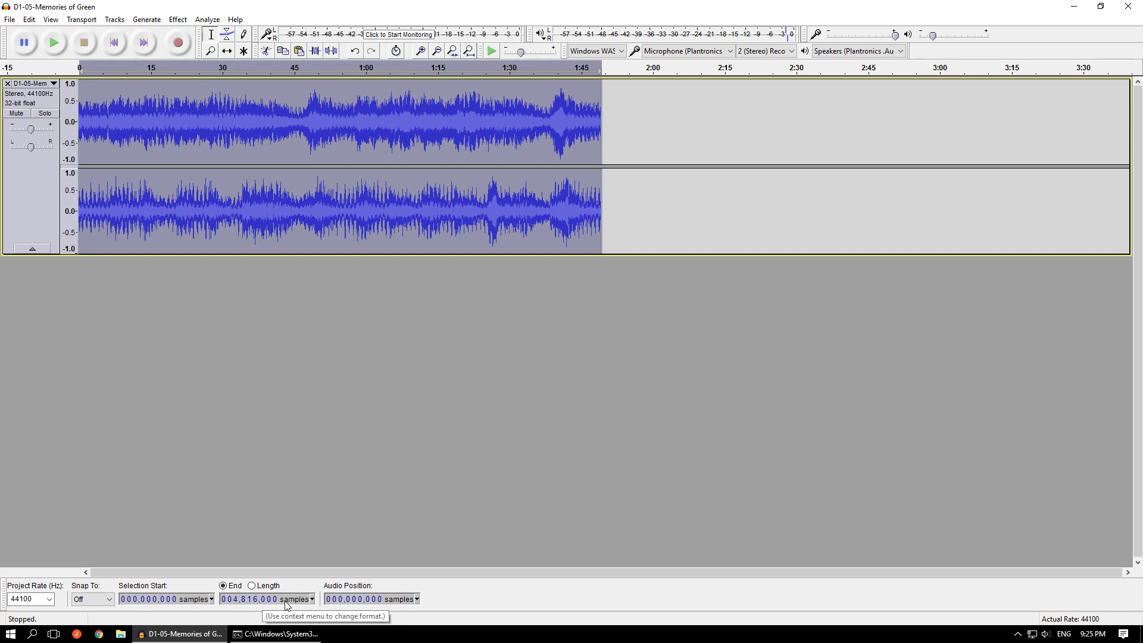
pyautogui.click(143, 601)
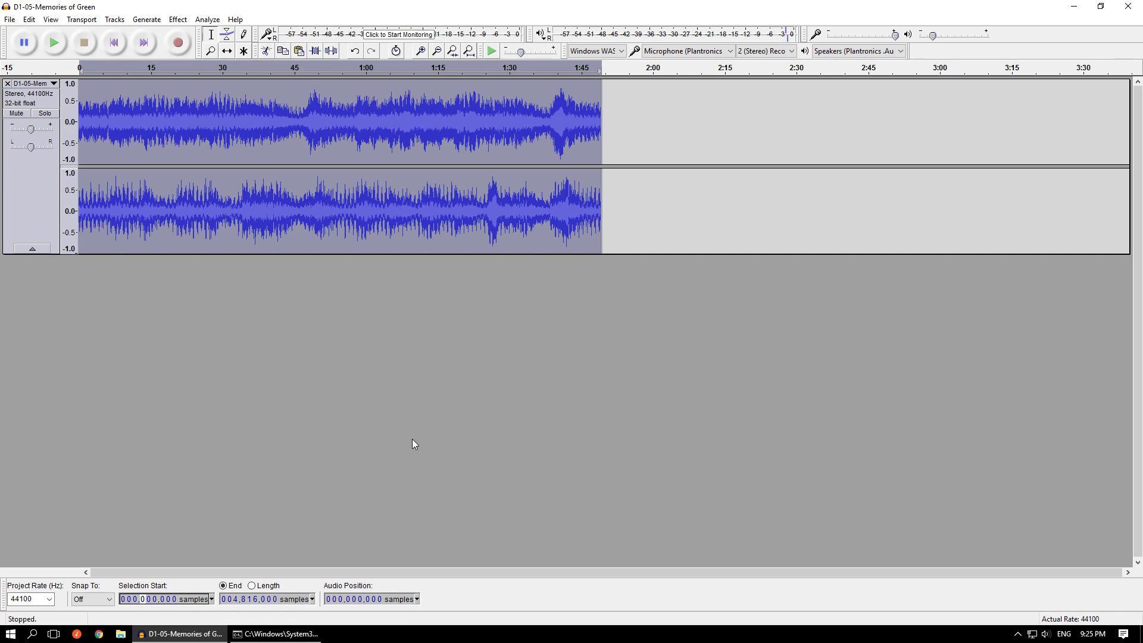
pyautogui.write('28')
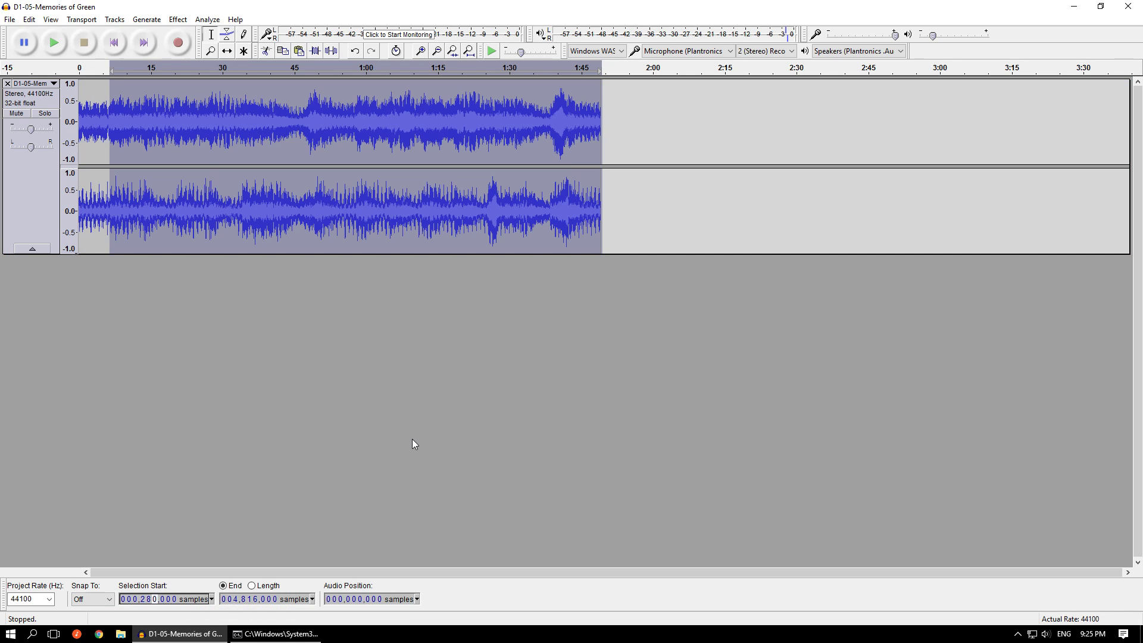
pyautogui.write('3,571')
pyautogui.click(575, 76)
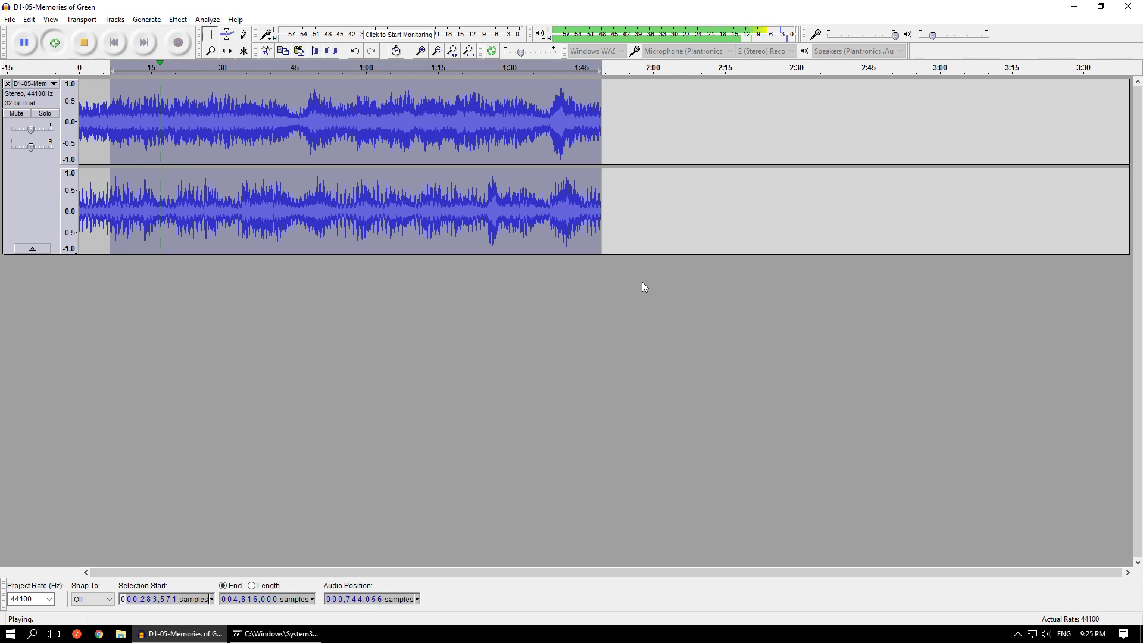
pyautogui.click(84, 43)
# - Examine the waveform closely at the loop start and at the track's end, including the full track's length in samples
pyautogui.scroll(6, 190, 101)
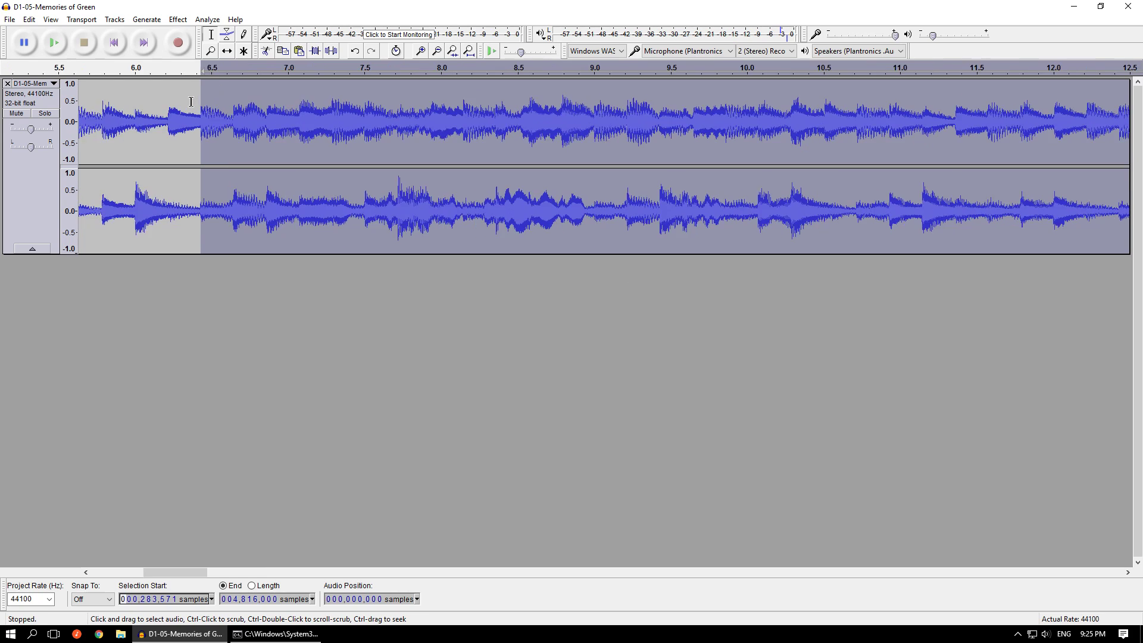
pyautogui.scroll(10, 191, 101)
pyautogui.scroll(2, 268, 109)
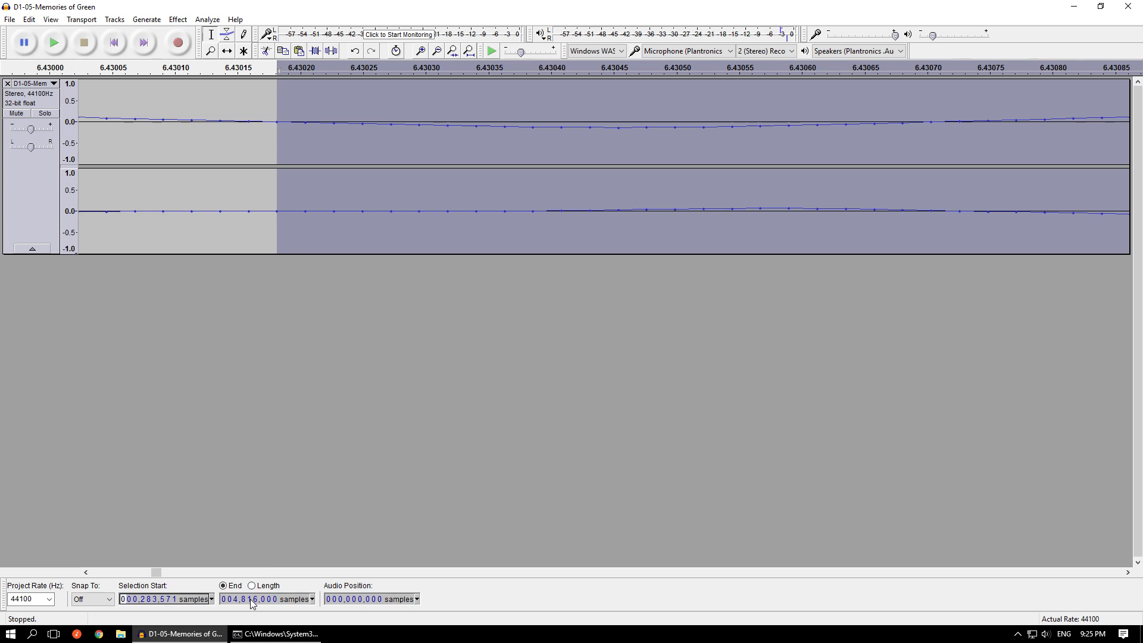
pyautogui.click(357, 391)
pyautogui.hotkey('ctrl', 'a')
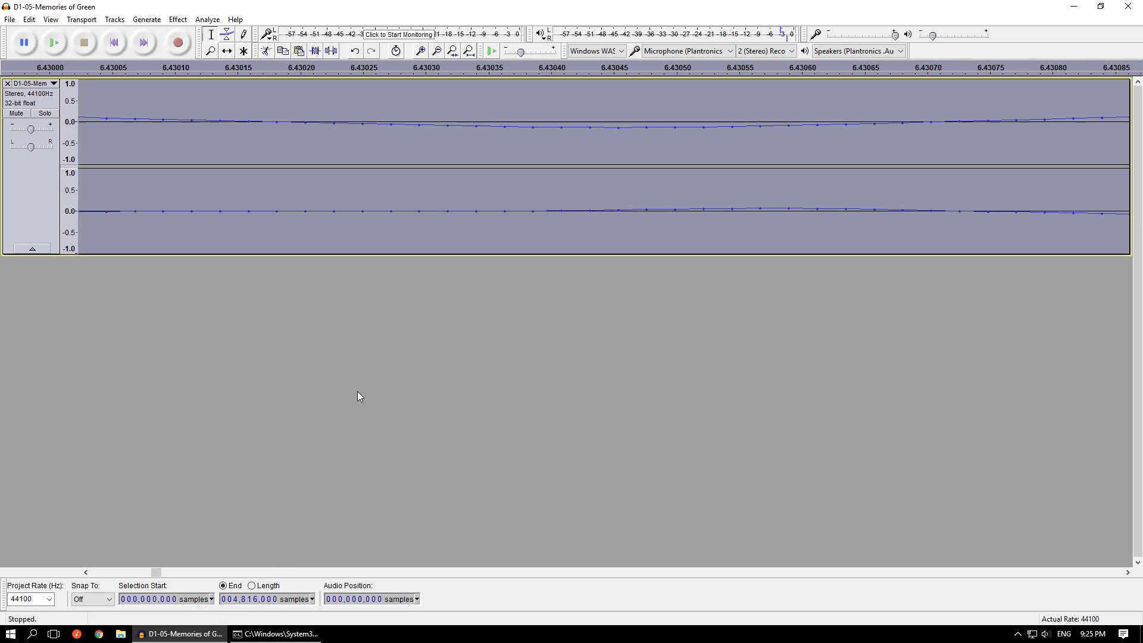
pyautogui.scroll(-15, 357, 391)
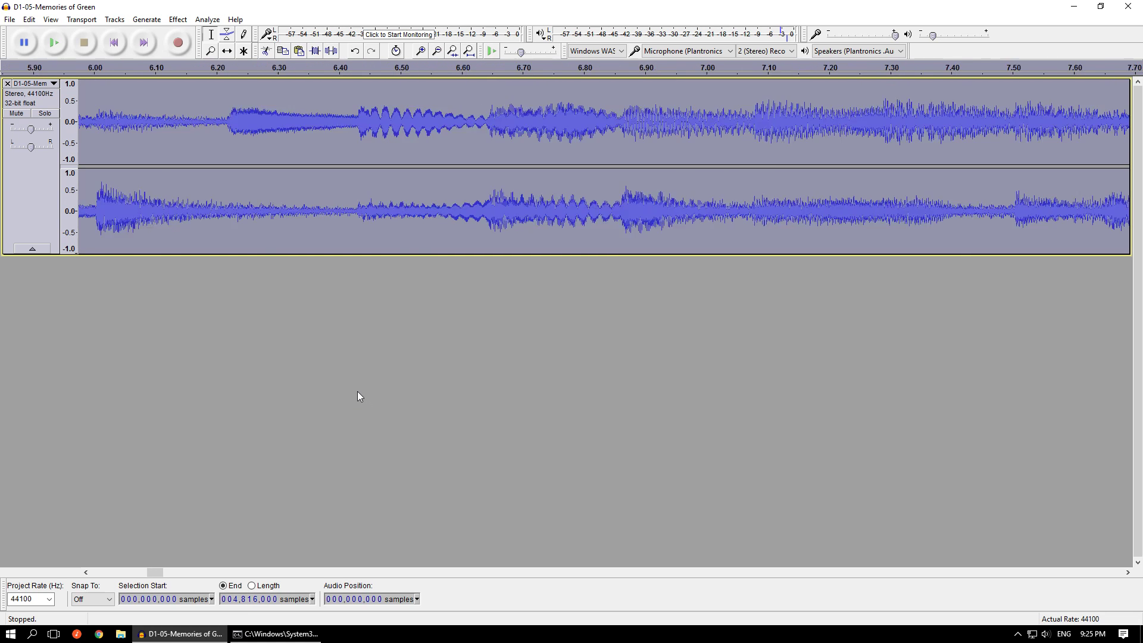
pyautogui.scroll(-3, 357, 391)
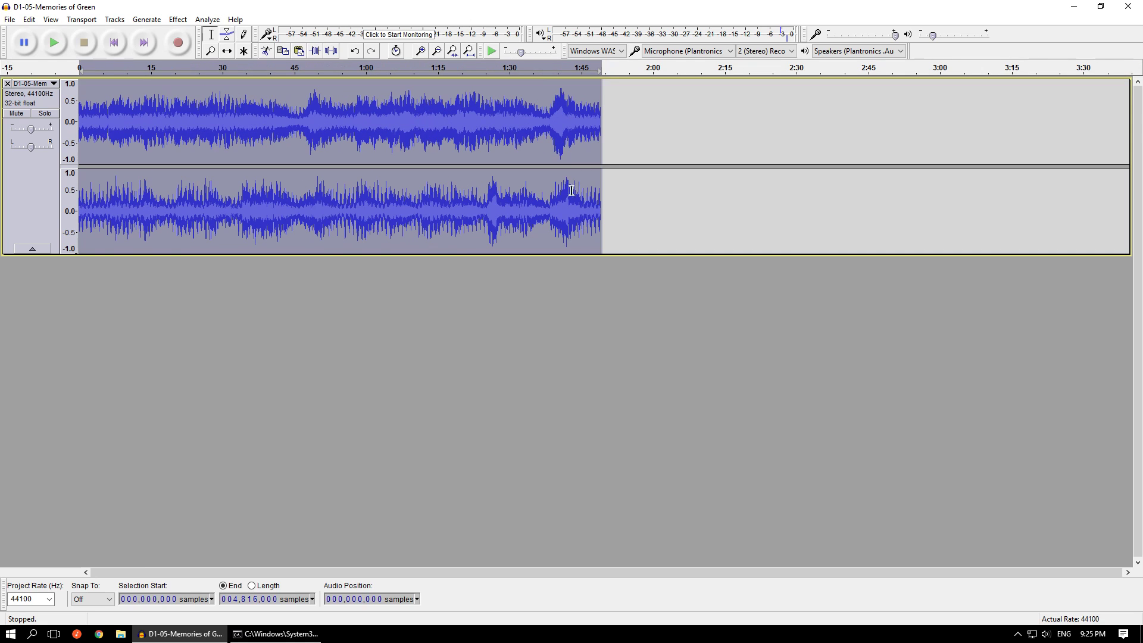
pyautogui.scroll(7, 597, 128)
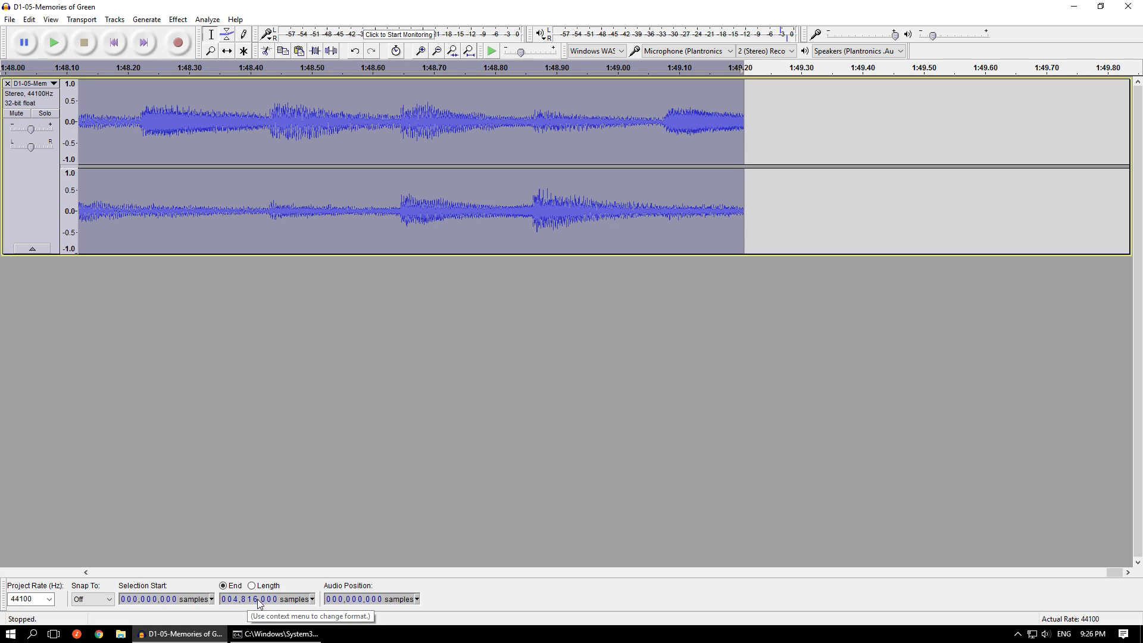
# - Remove the Memories of Green track and choose chrono_msu-1.pcm from the output folder for import as raw data
pyautogui.click(8, 83)
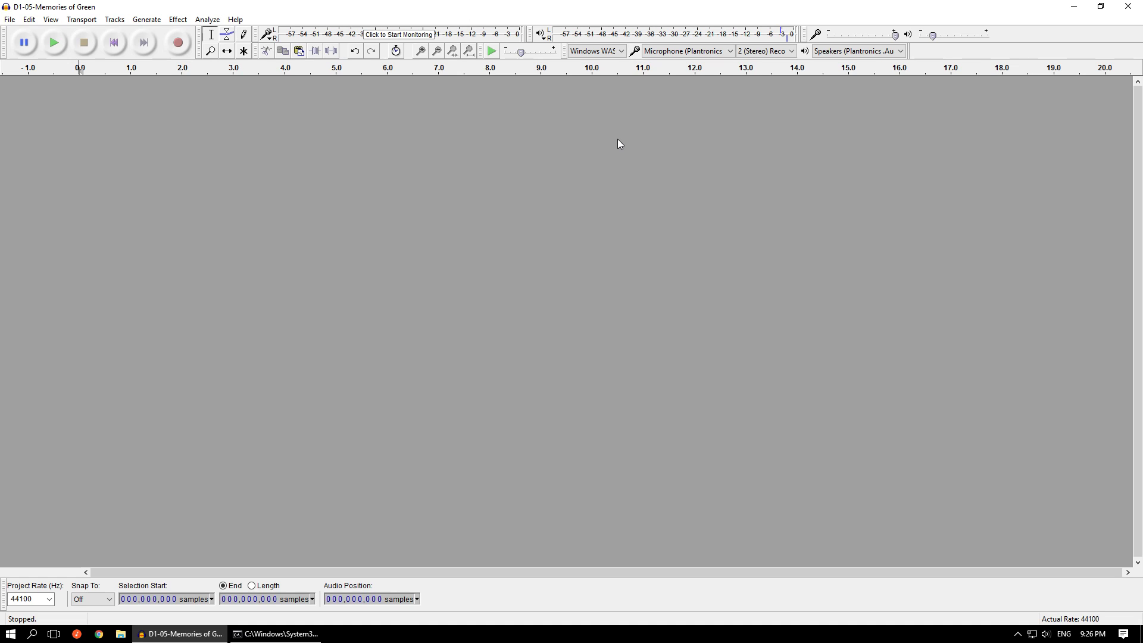
pyautogui.click(10, 19)
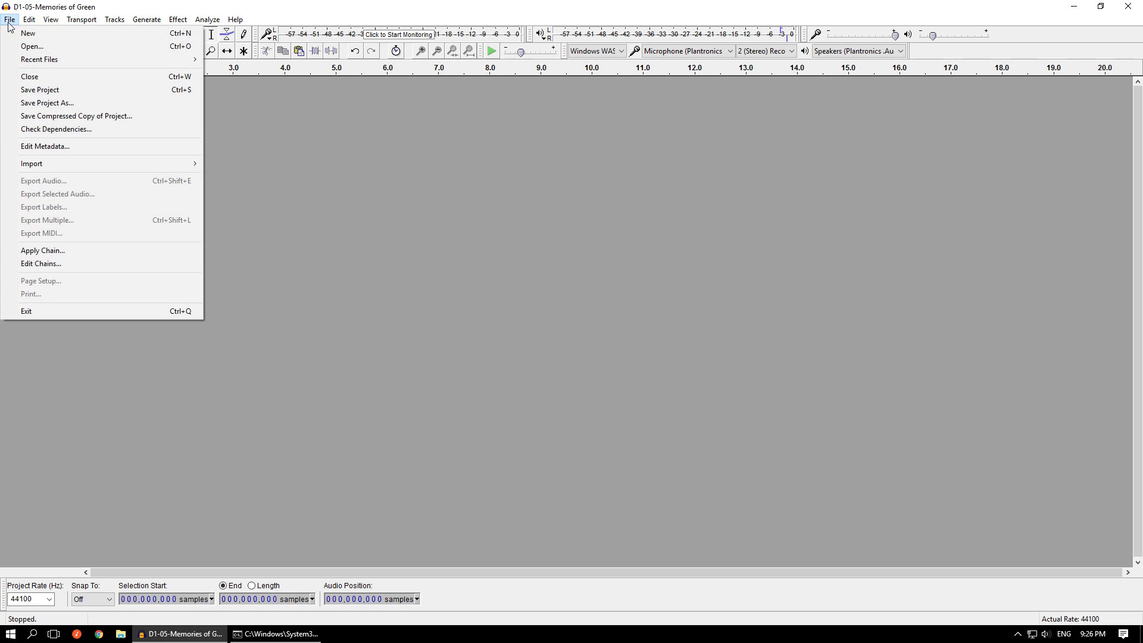
pyautogui.moveTo(96, 164)
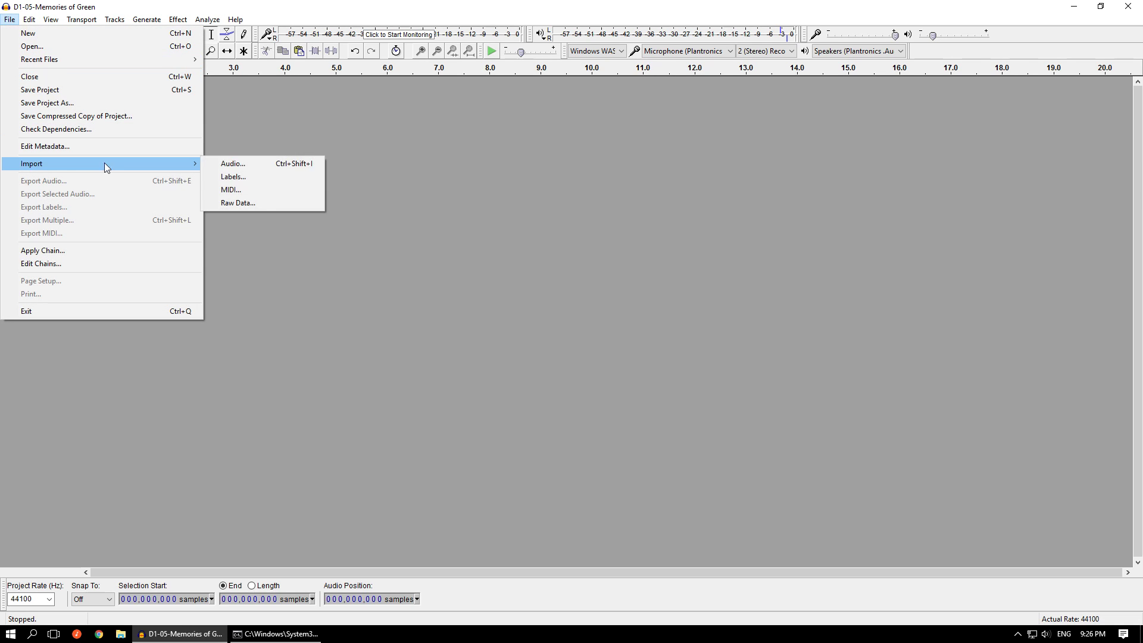
pyautogui.click(241, 203)
pyautogui.click(658, 194)
pyautogui.doubleClick(658, 198)
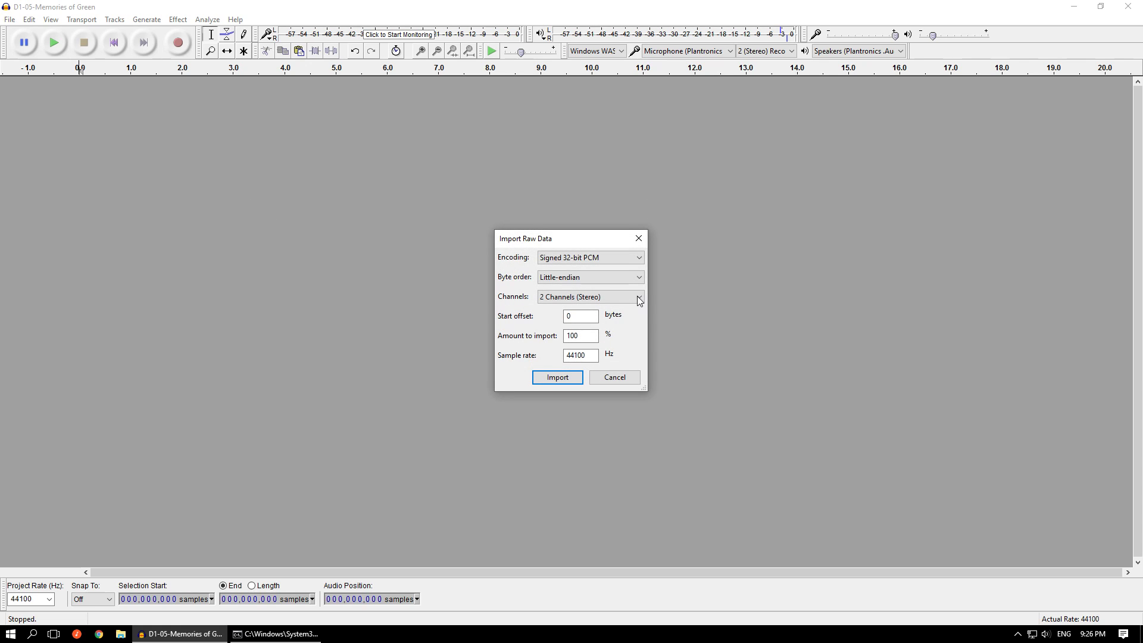
# - Import the raw data with Signed 16-bit PCM encoding and a start offset of 8 bytes
pyautogui.click(610, 261)
pyautogui.click(589, 272)
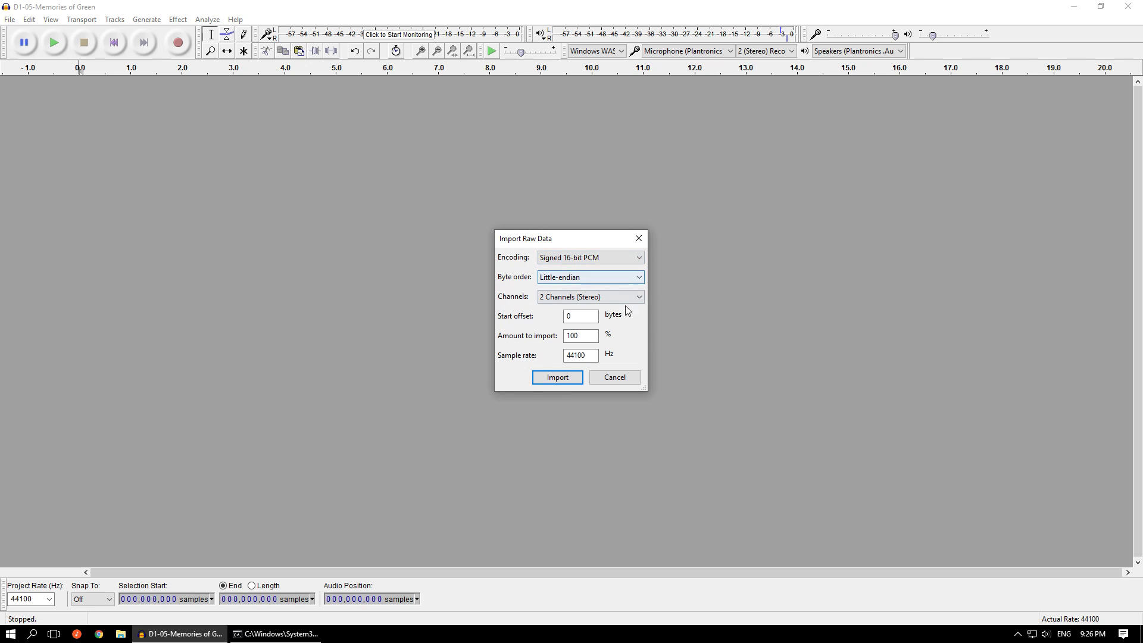
pyautogui.doubleClick(588, 311)
pyautogui.write('8')
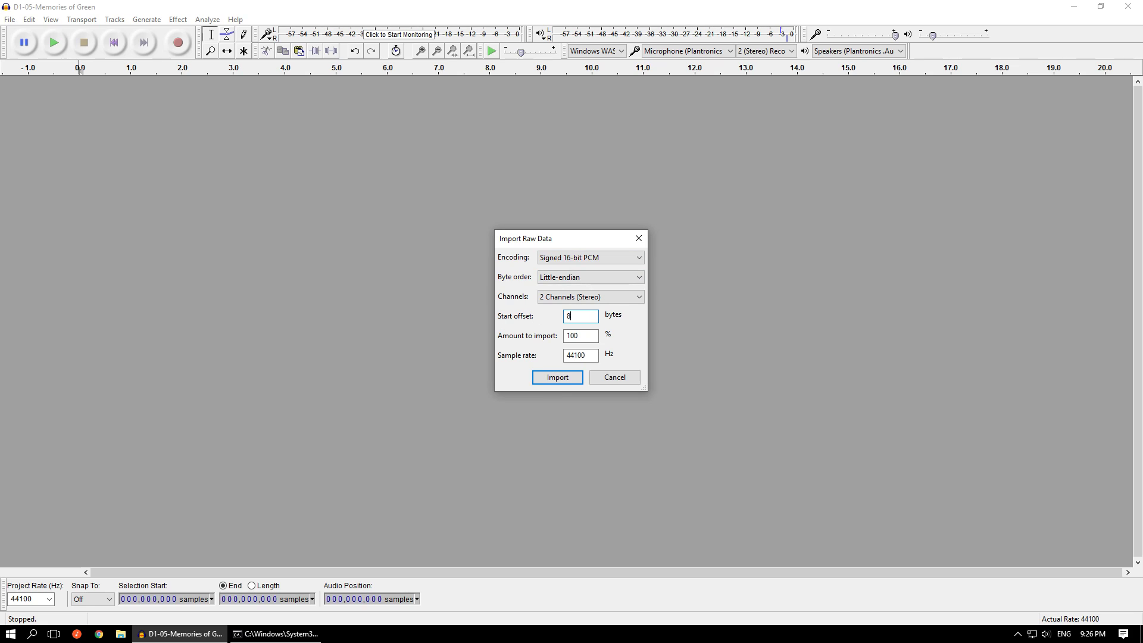
pyautogui.click(571, 376)
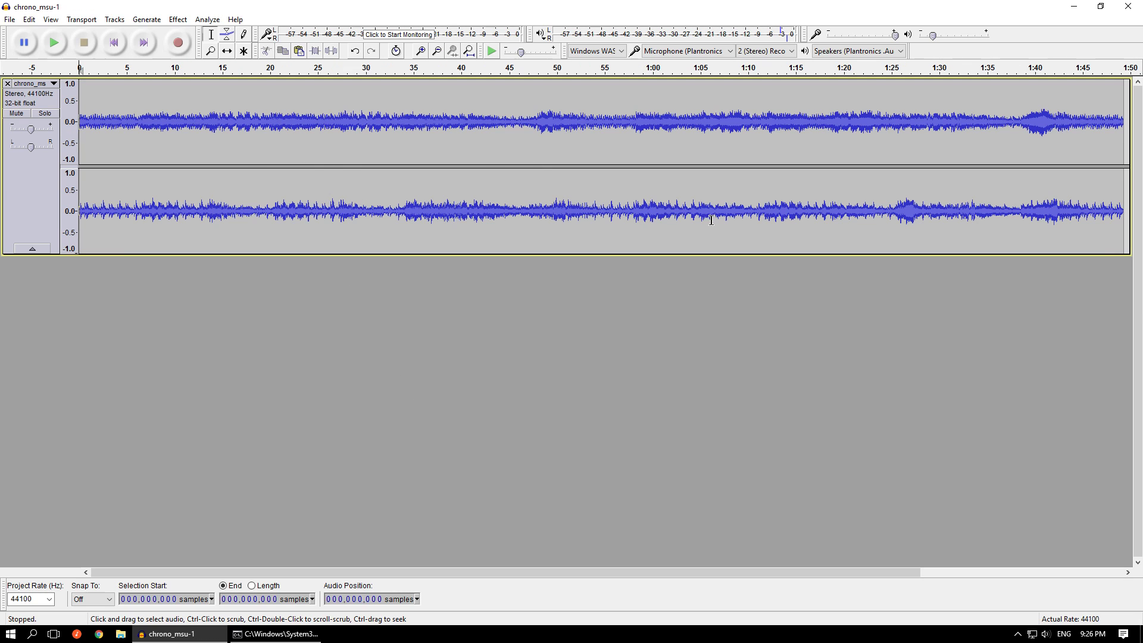
# - Select chrono_msu-1 from sample 283,571 to its end and loop-play it from shortly before the end, then stop playback
pyautogui.hotkey('ctrl', 'a')
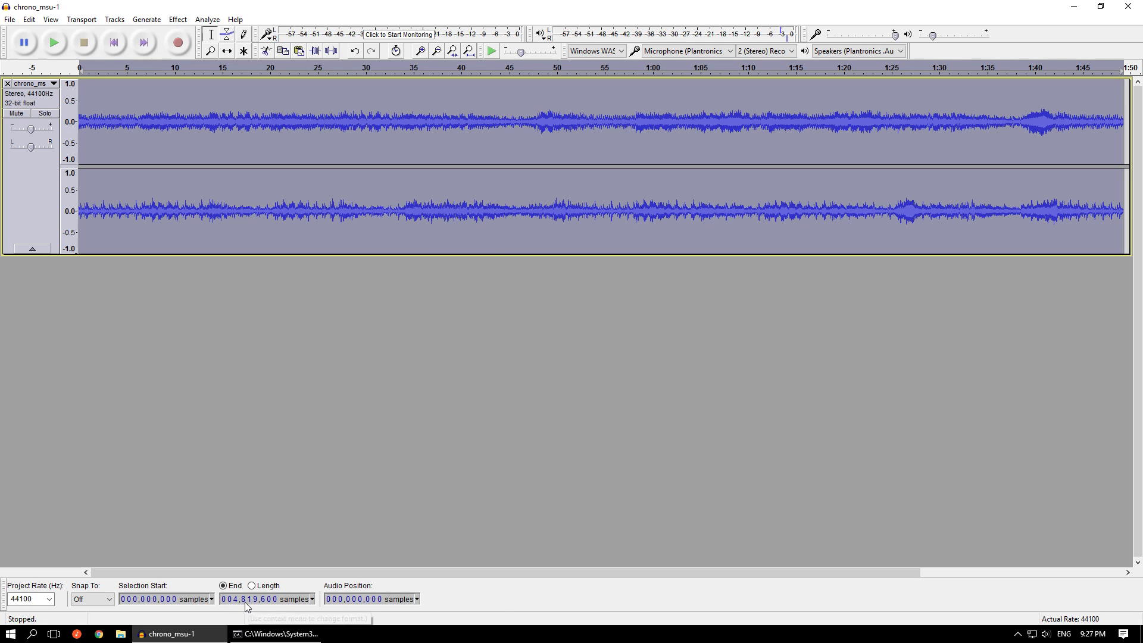
pyautogui.click(141, 598)
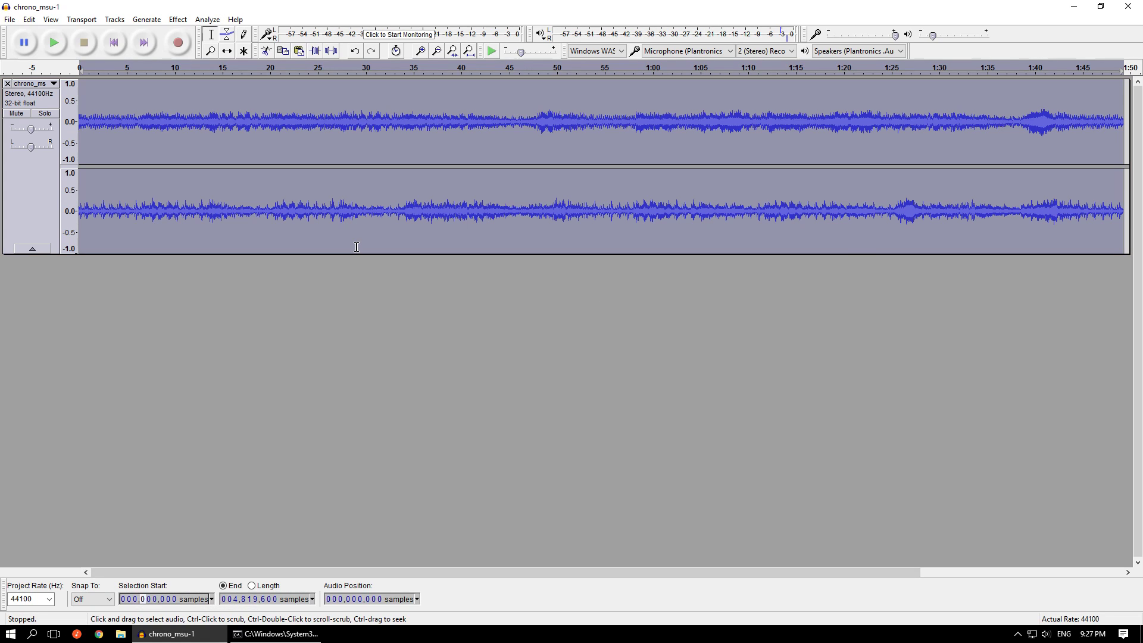
pyautogui.write('2')
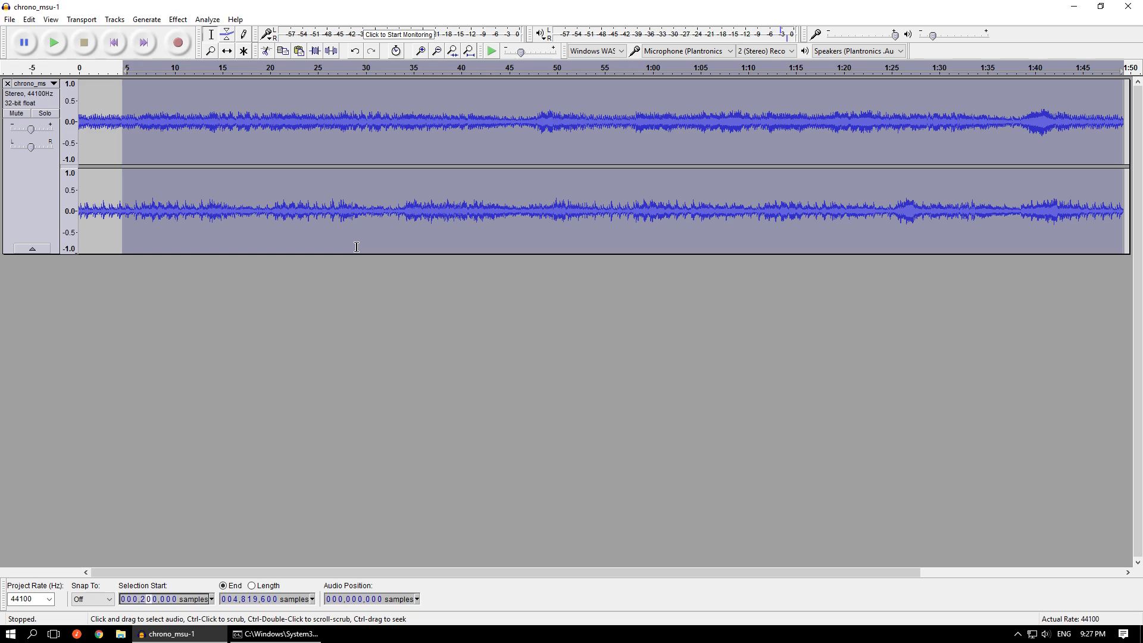
pyautogui.write('83,571')
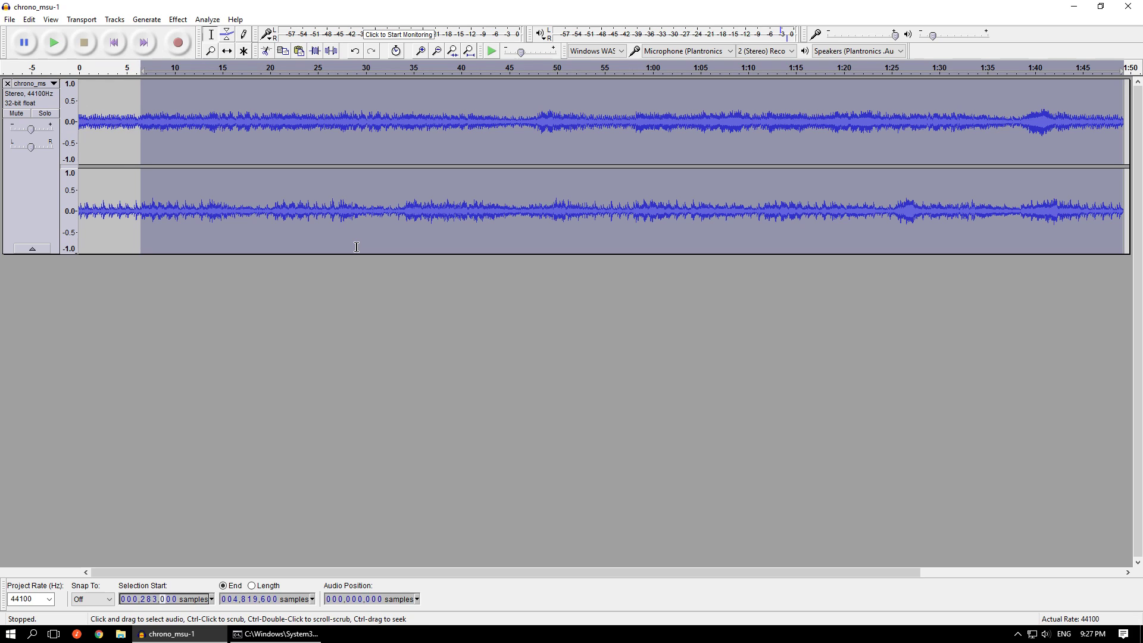
pyautogui.click(54, 43)
pyautogui.click(1091, 70)
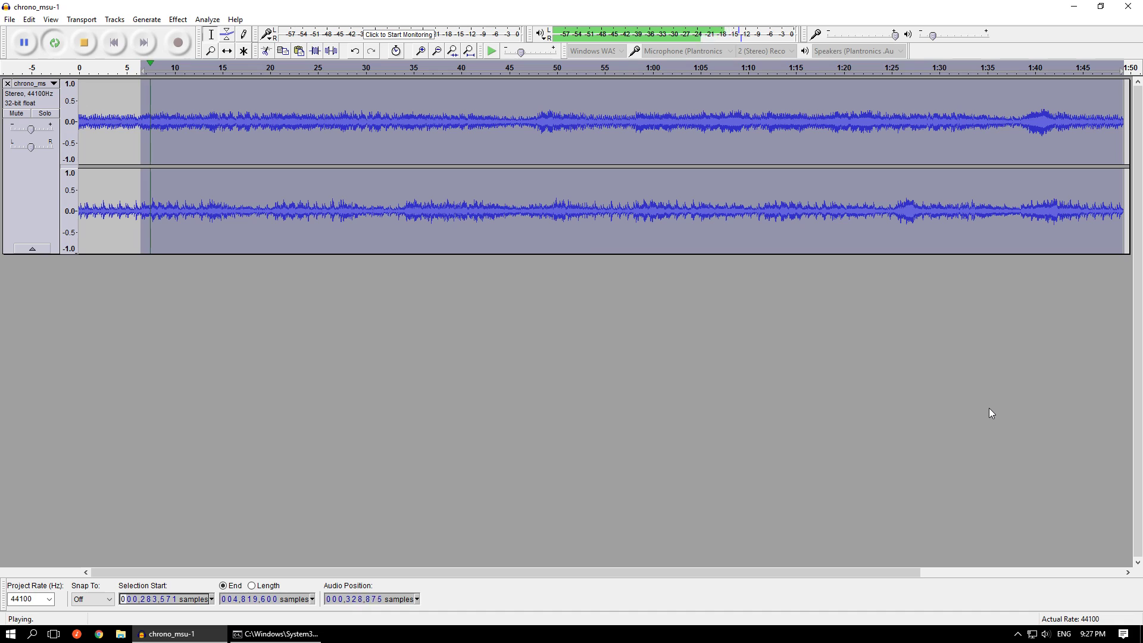
pyautogui.press('space')
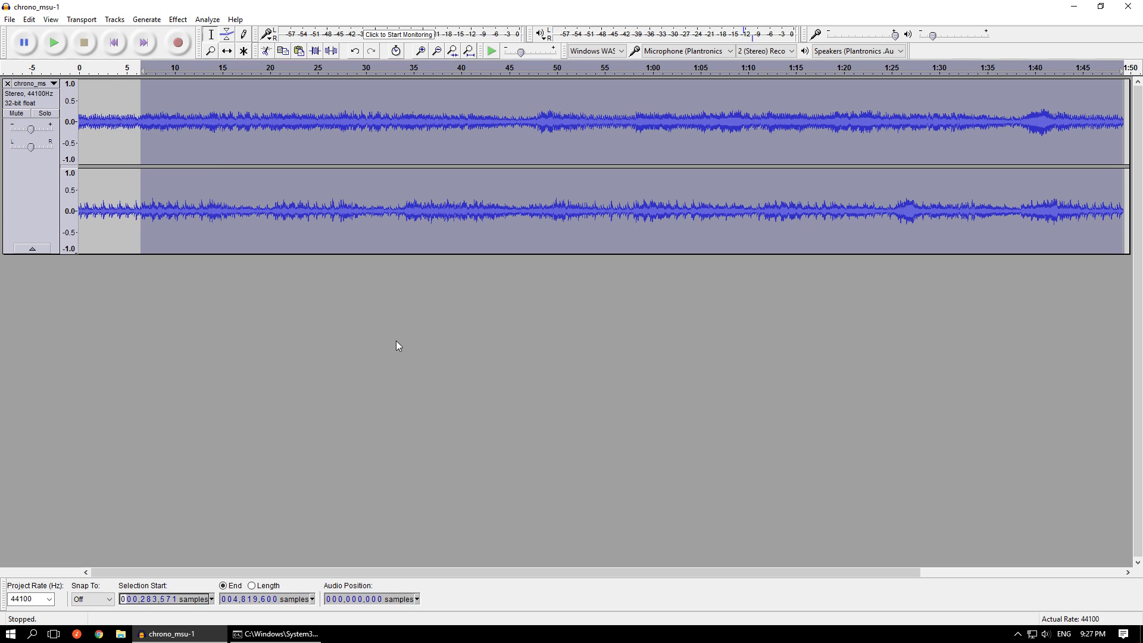
# - Remove the chrono_msu-1 track, close the project without saving changes, and close the command prompt window
pyautogui.click(8, 83)
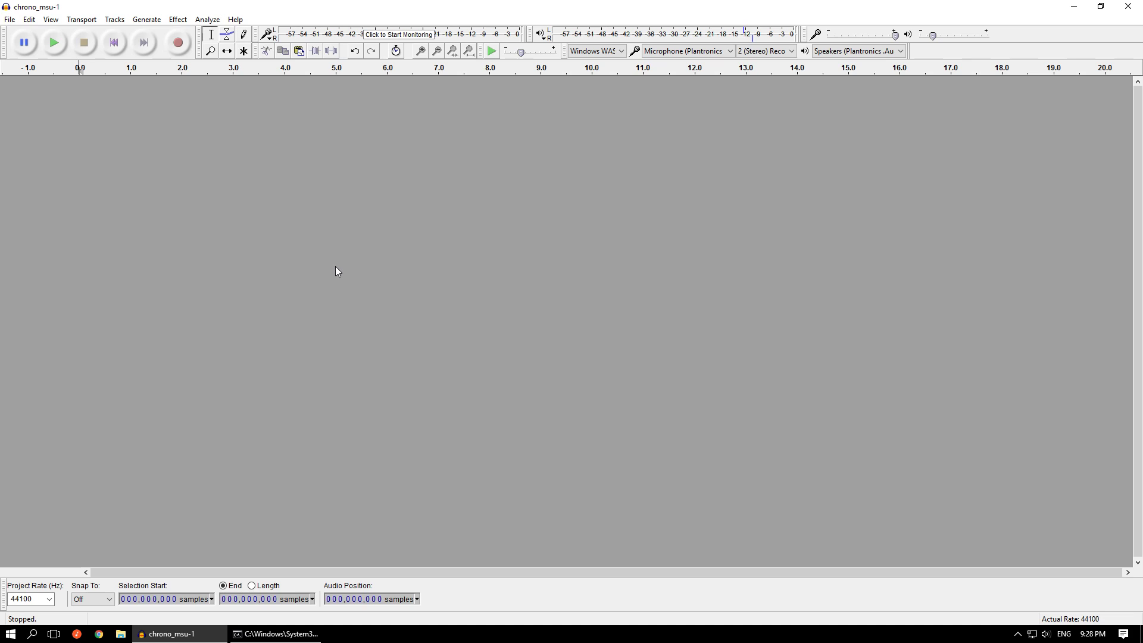
pyautogui.click(1129, 7)
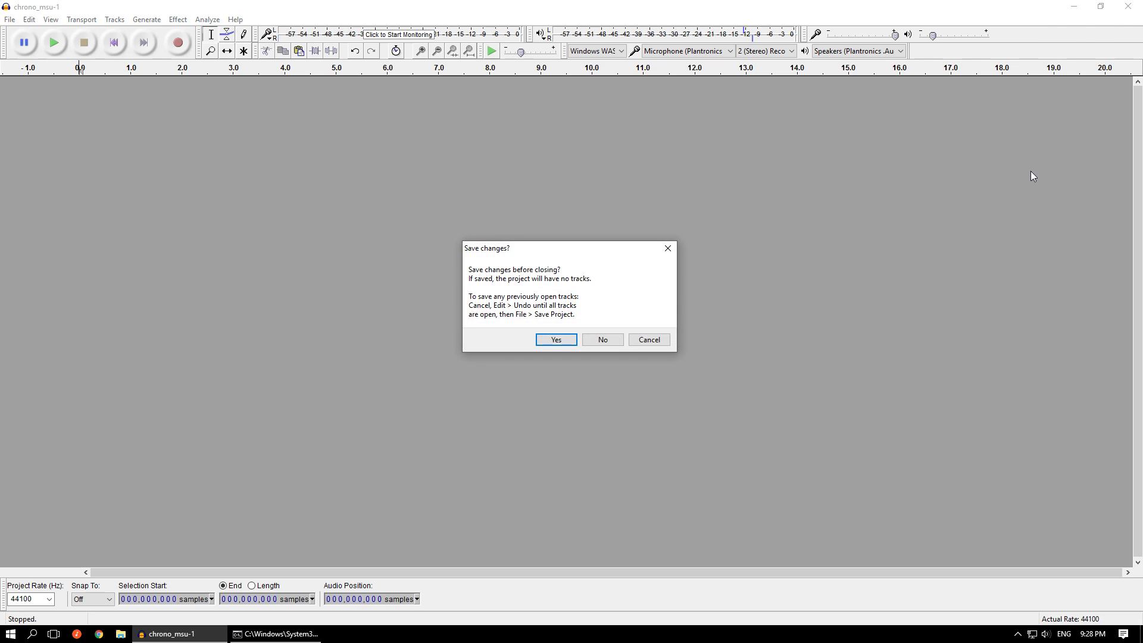
pyautogui.click(603, 340)
pyautogui.click(181, 633)
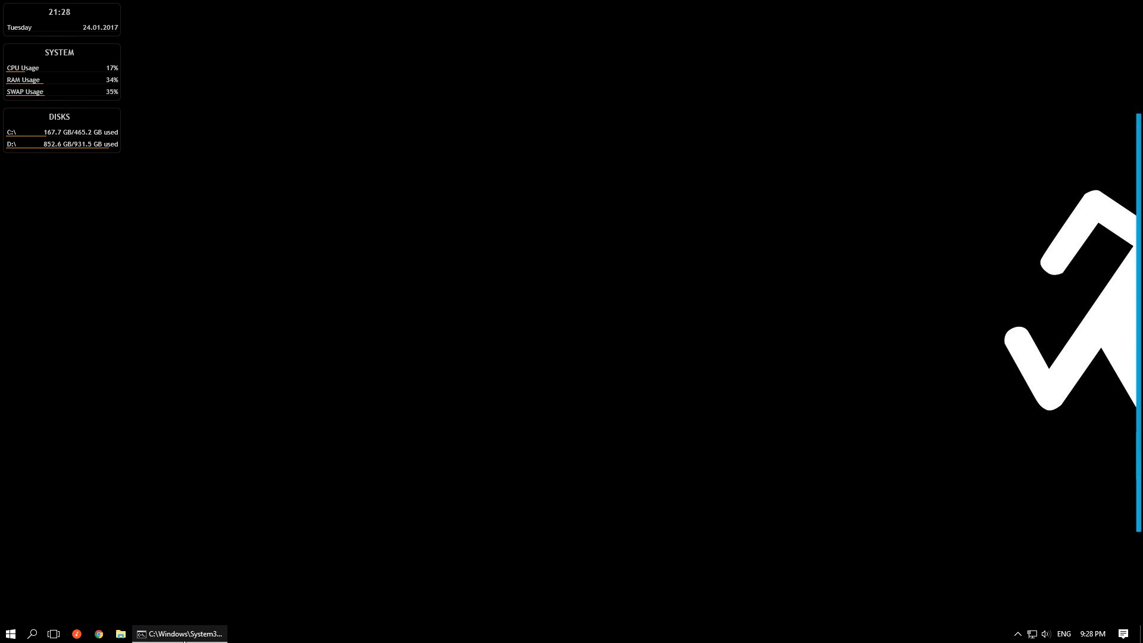
pyautogui.click(1036, 190)
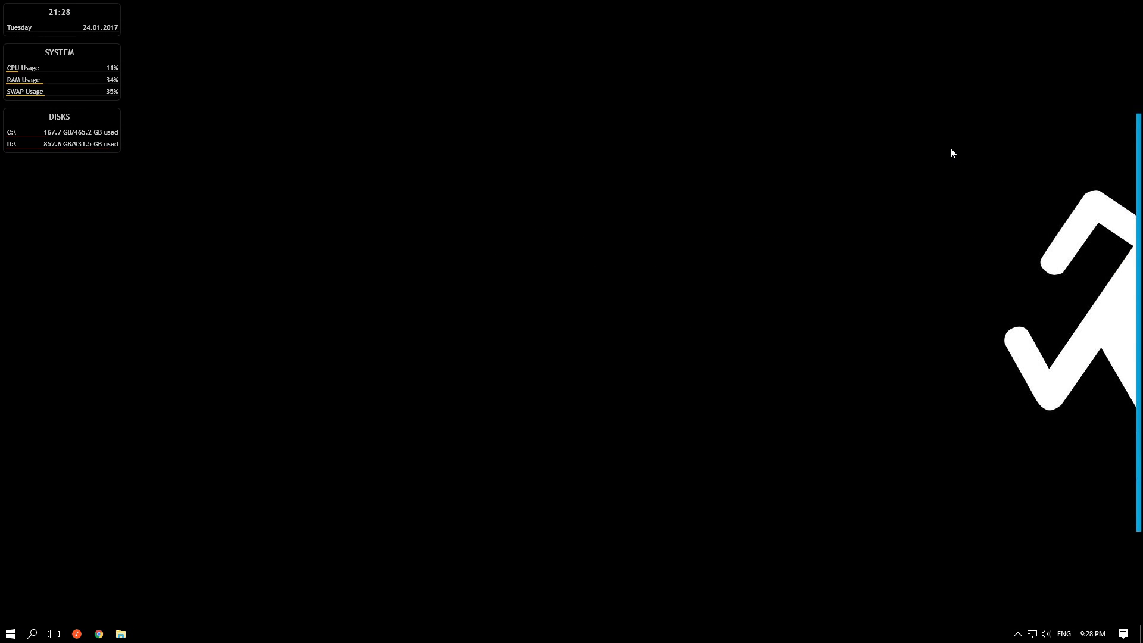